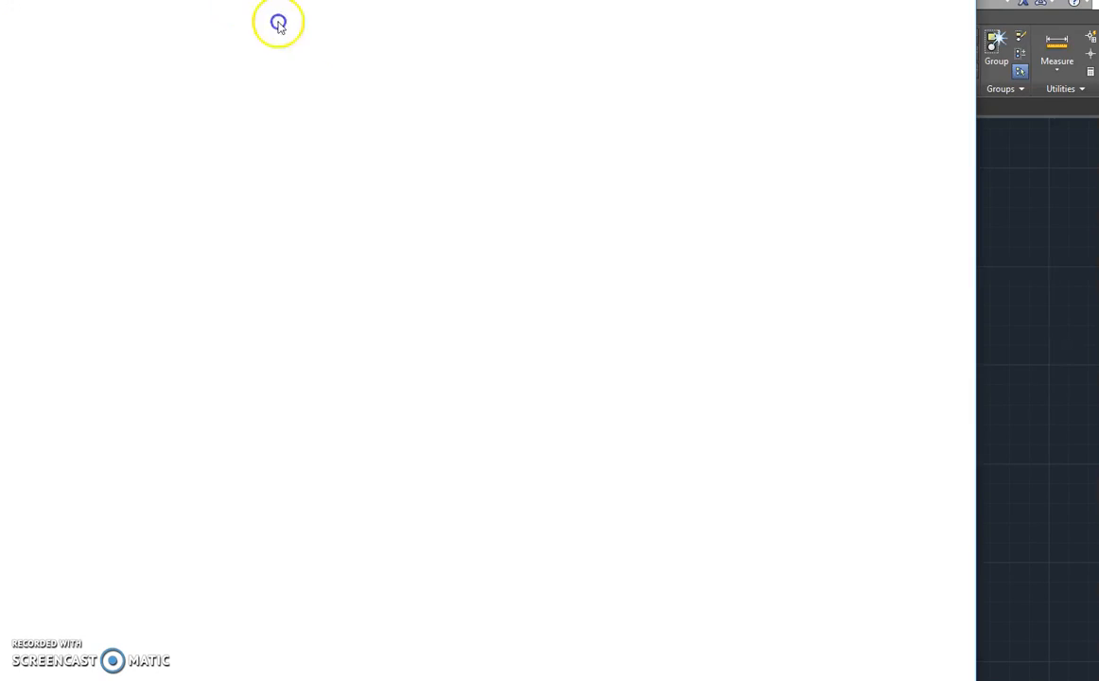
Search the web for "floating youtube" and open the Floating for YouTube page in the Chrome Web Store
mouse_move(277, 22)
mouse_down()
mouse_move(512, 66)
mouse_move(178, 55)
mouse_move(189, 10)
mouse_up()
click(204, 29)
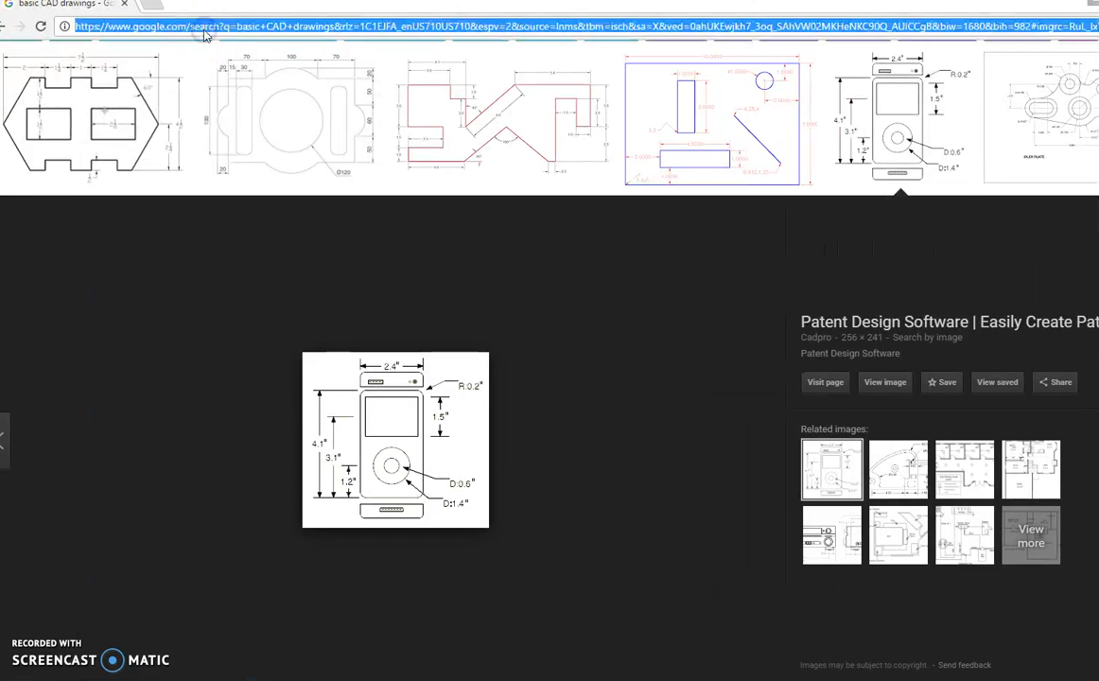
text(floating you)
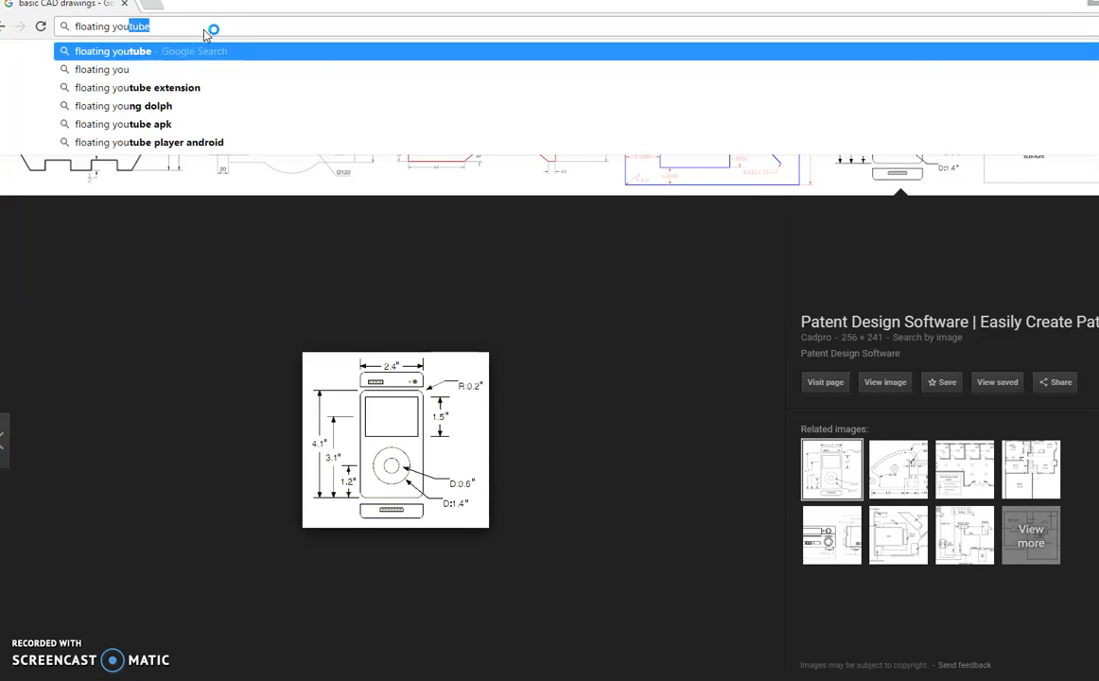
key(Return)
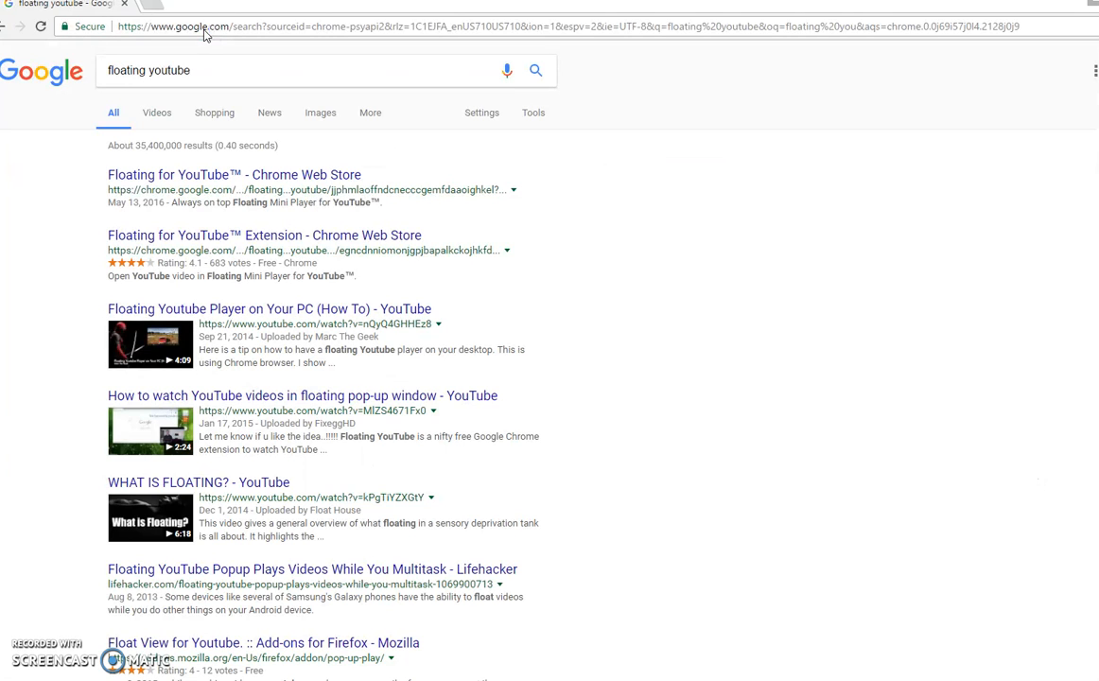
click(238, 176)
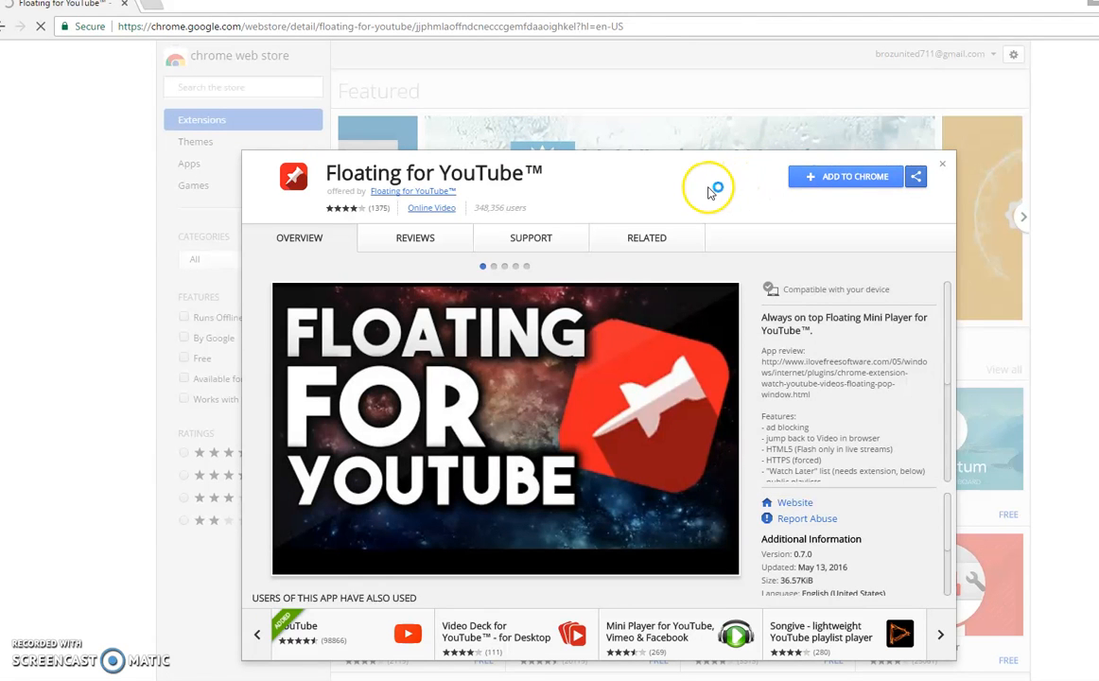
Add Floating for YouTube to Chrome, then launch it and place its player window over the store page
click(605, 124)
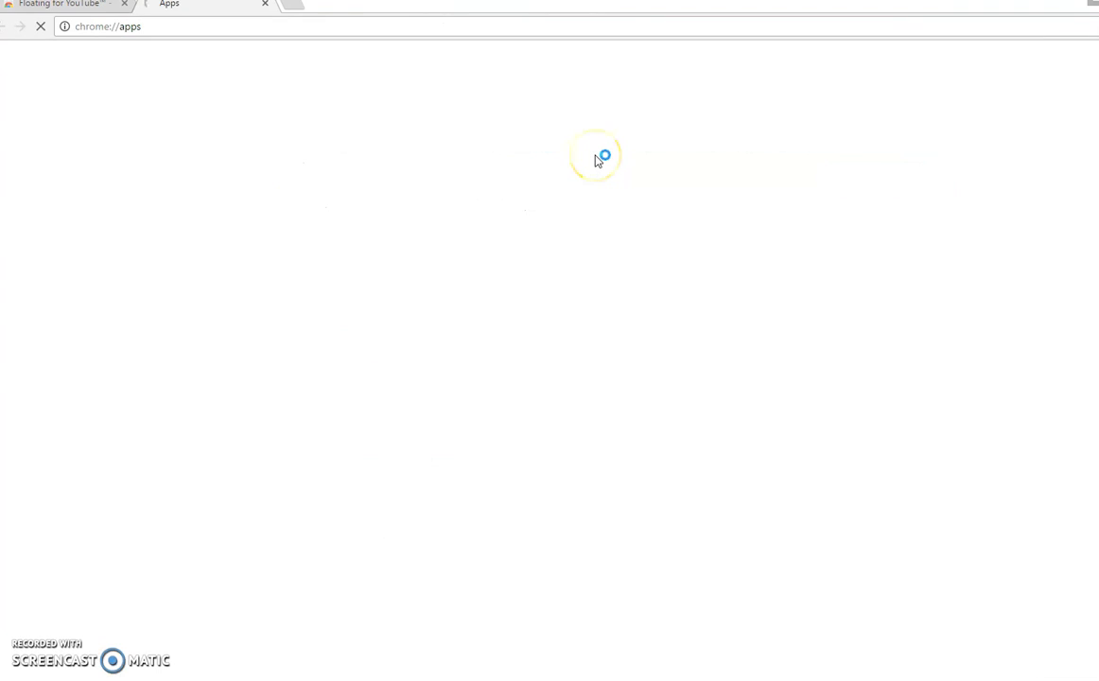
click(405, 377)
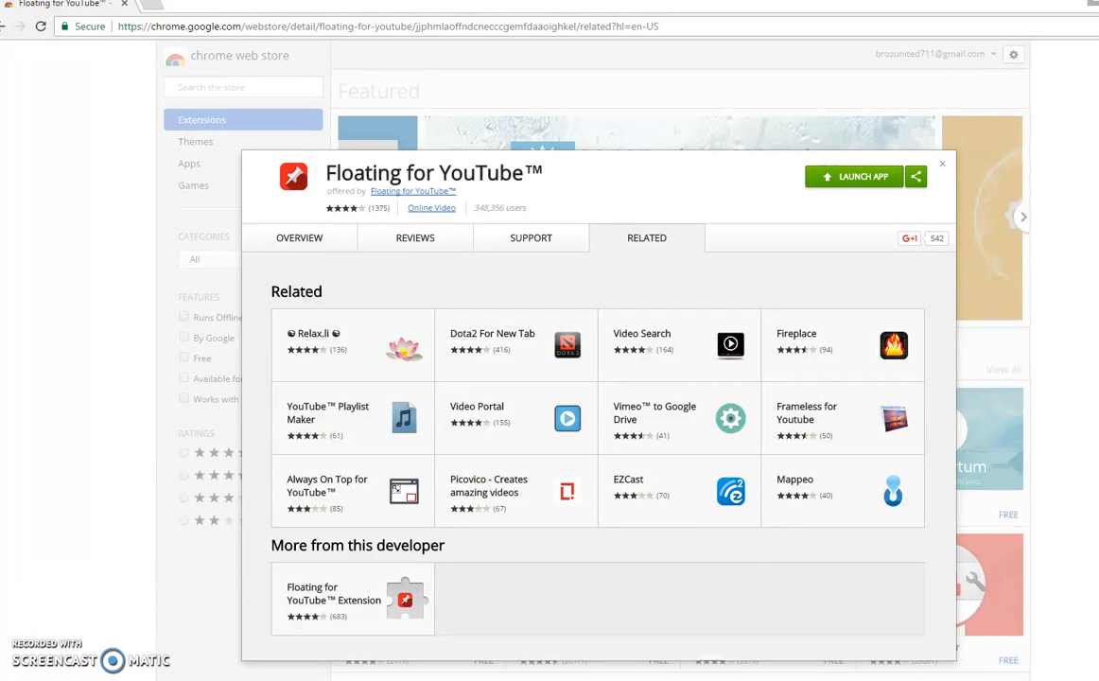
drag(9, 93, 464, 81)
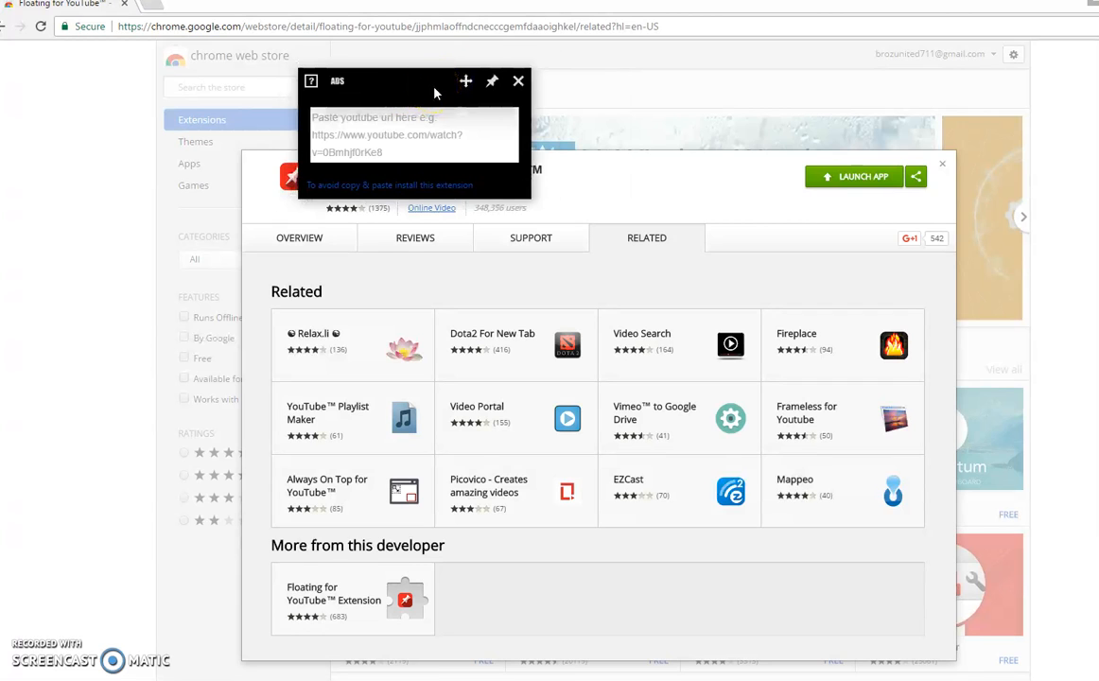
Load the share link of the YouTube video "2nd set of 2D problems" into the floating player and pause playback
click(428, 116)
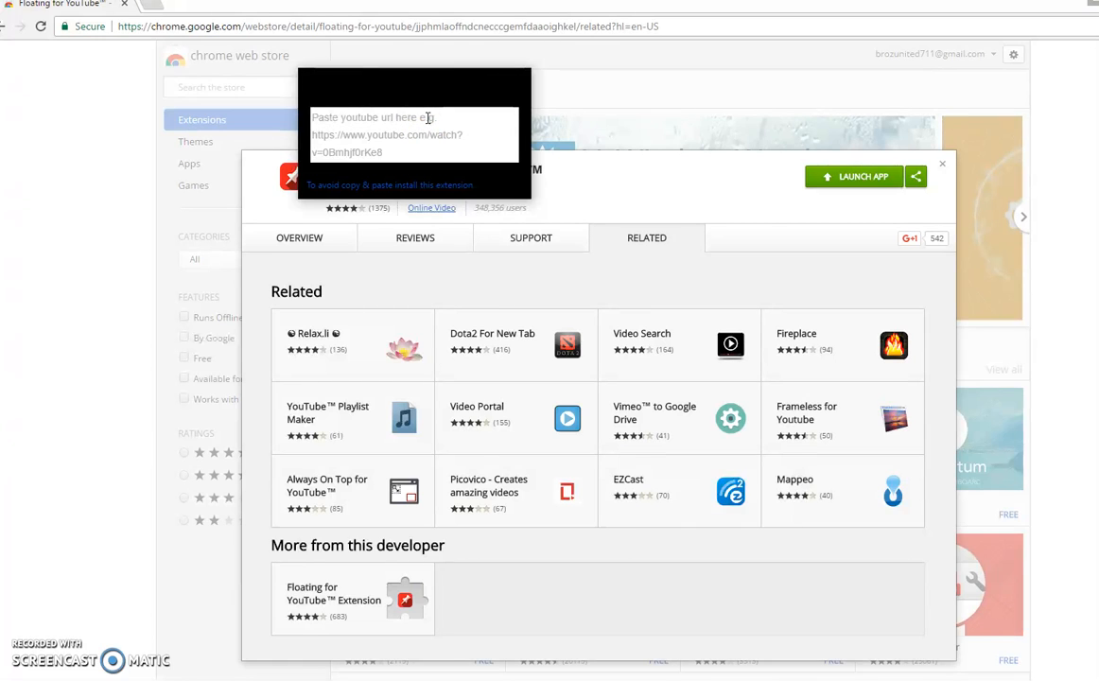
click(420, 117)
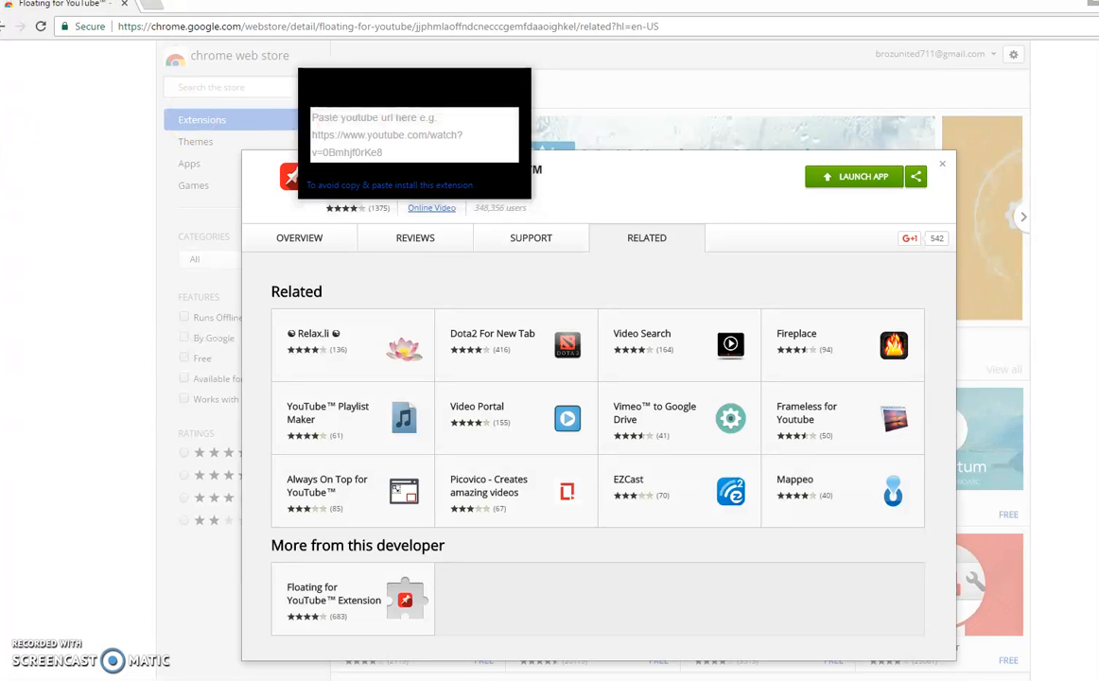
drag(0, 11, 728, 3)
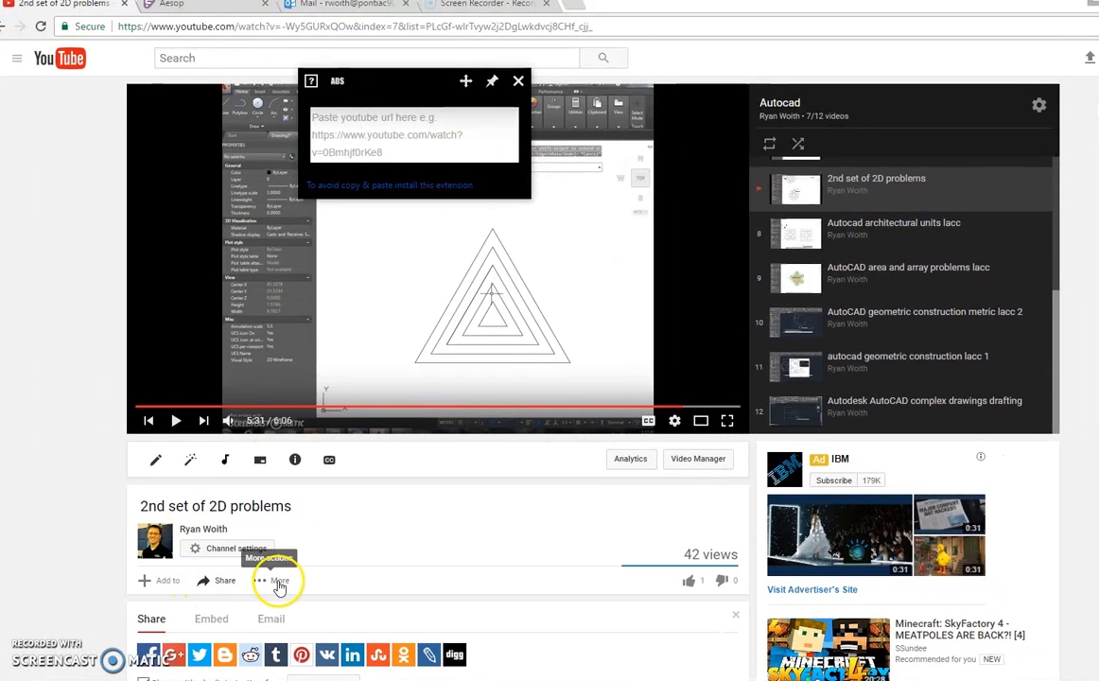
scroll(277, 578, down, 2)
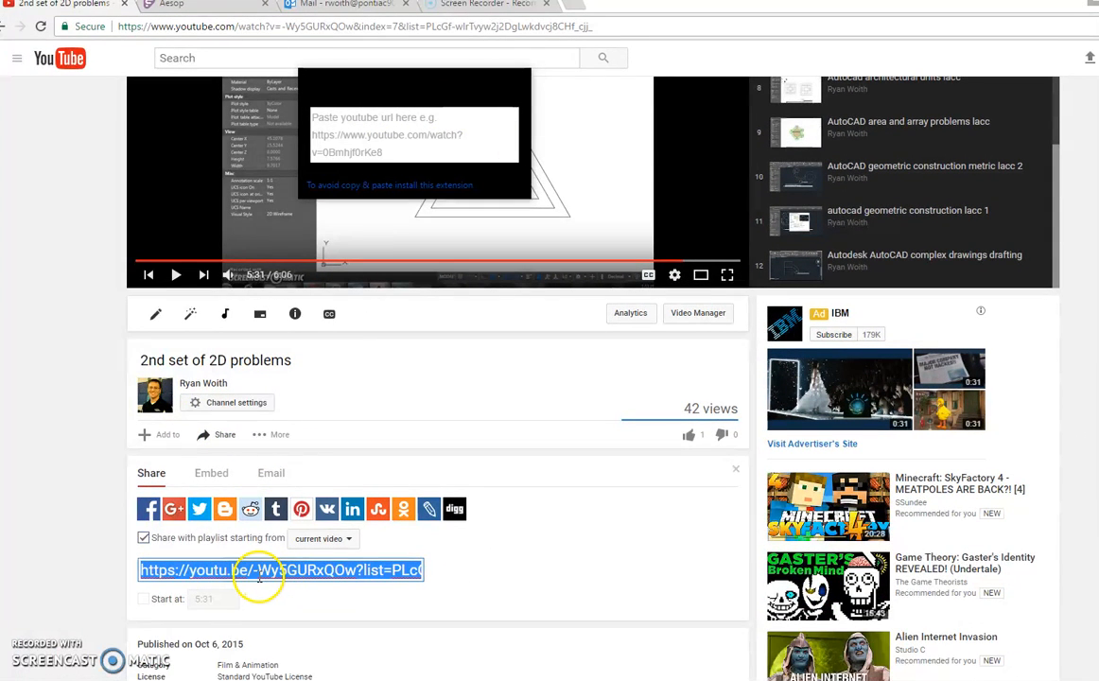
click(361, 135)
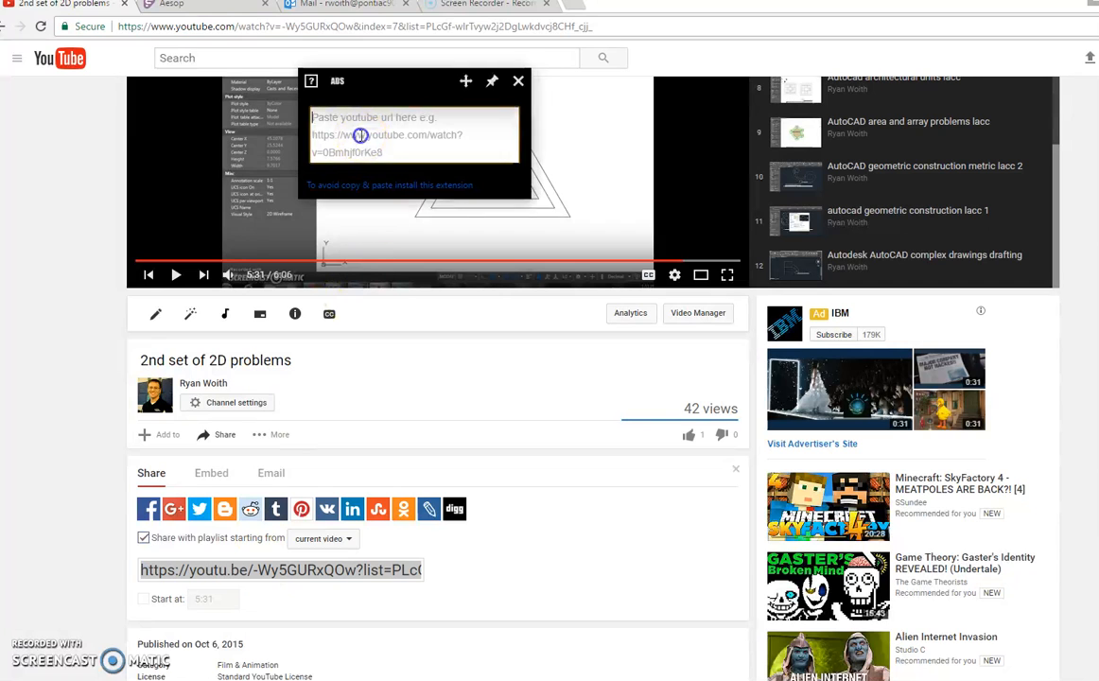
text(https://youtu.be/-Wy5GURxQOw?list=PLcGf-wlrTvyw2j2DgLwkdvcj8CHf_cjj)
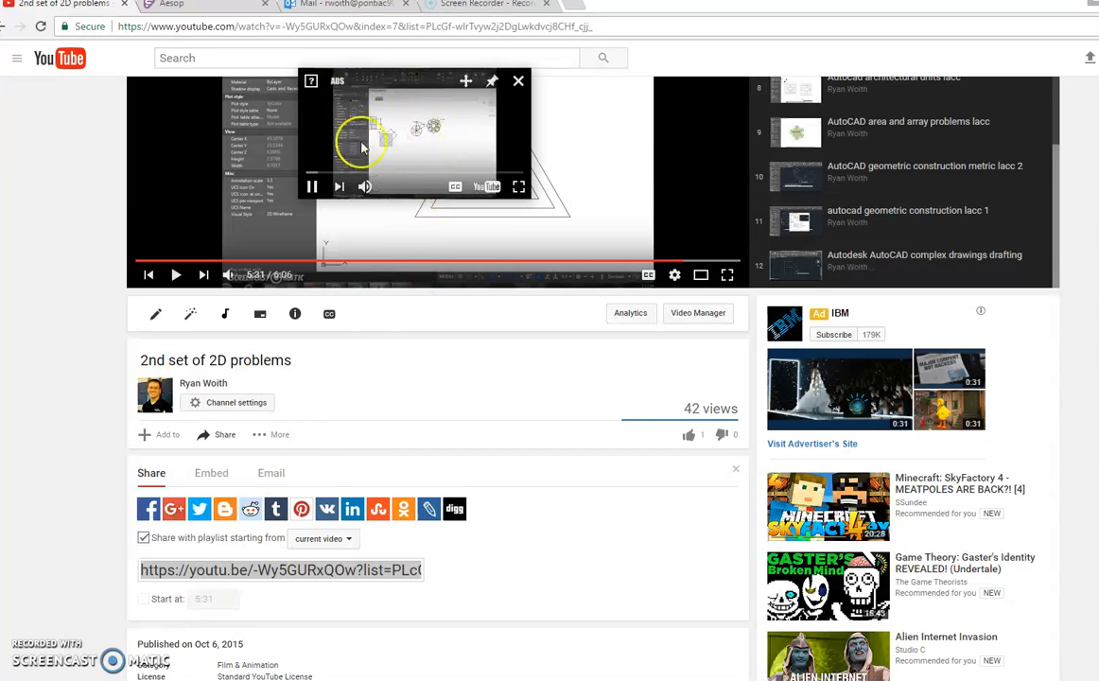
click(312, 186)
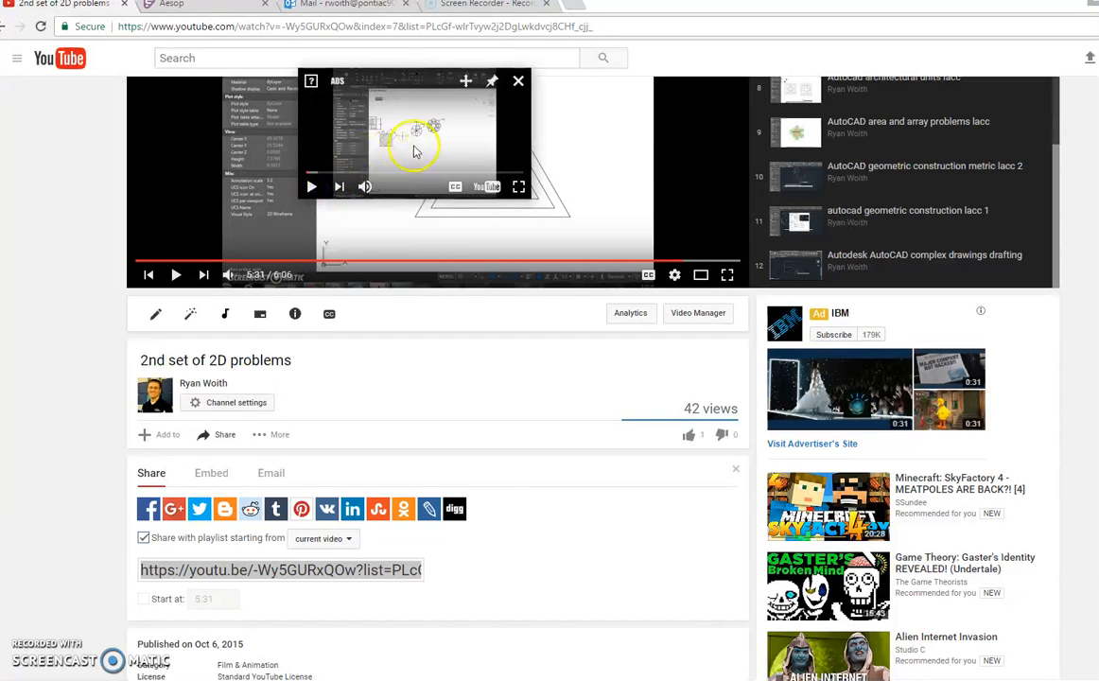
Switch to AutoCAD with the floating video player positioned over it, shrink the player slightly, and close it
drag(466, 85, 1082, 42)
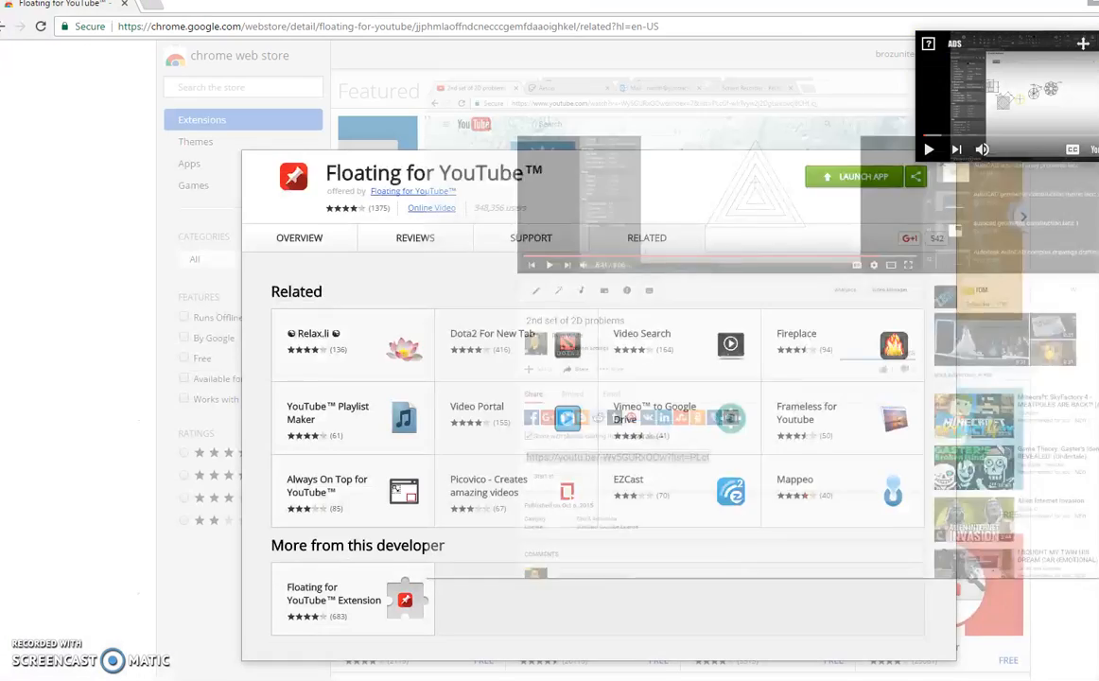
click(941, 171)
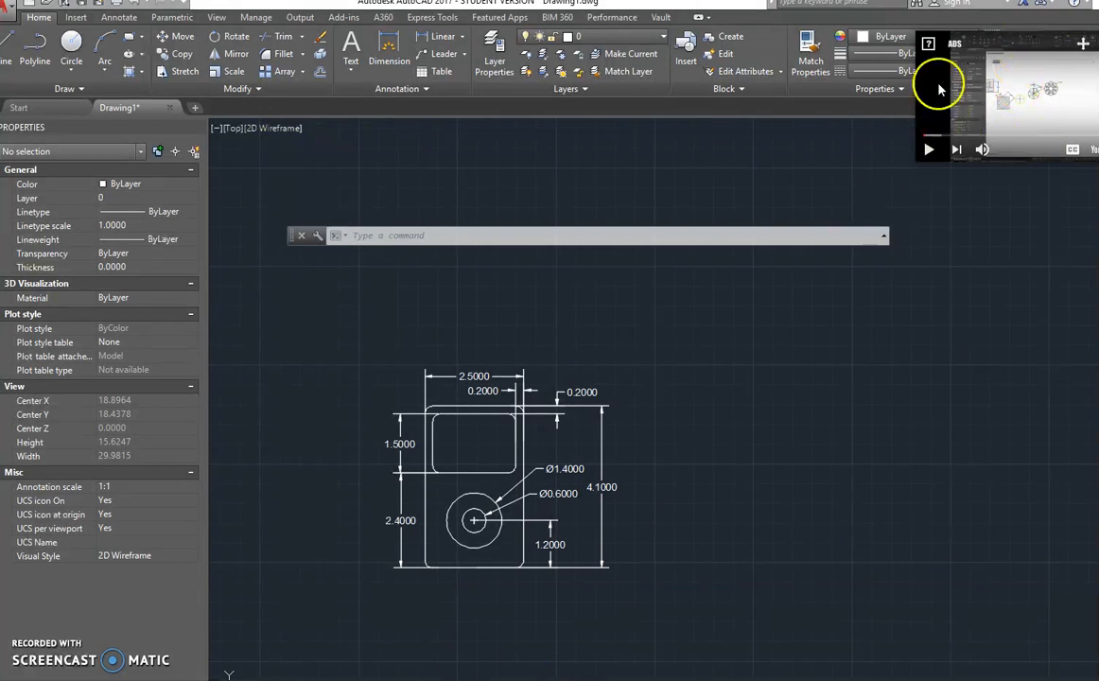
drag(1083, 42, 989, 48)
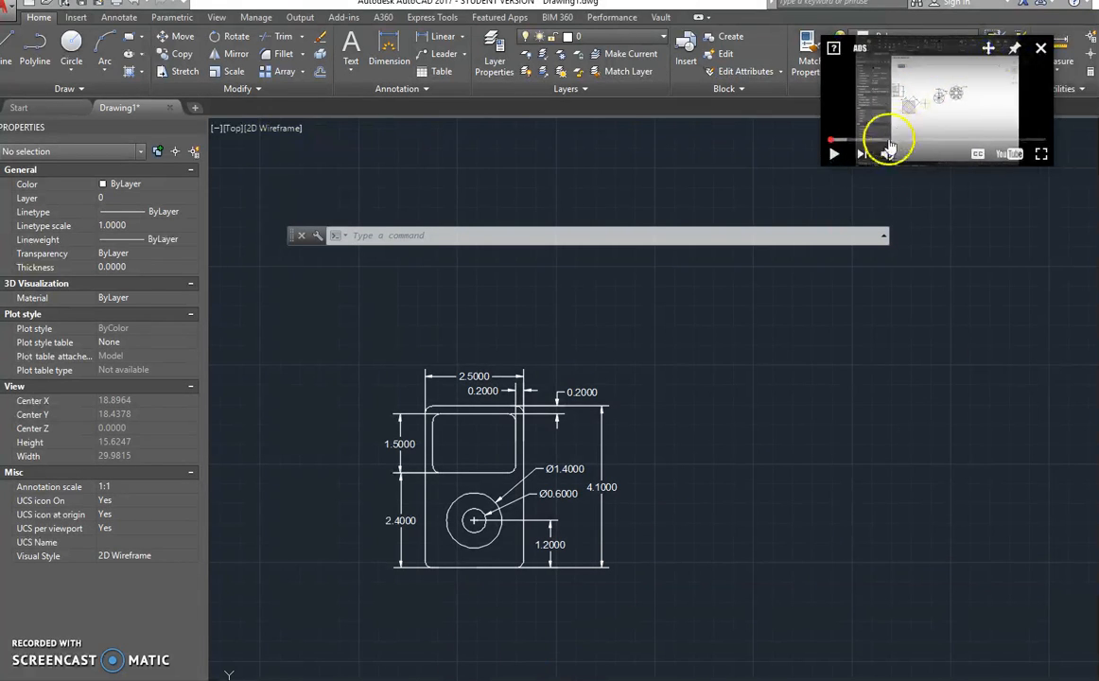
drag(821, 166, 848, 159)
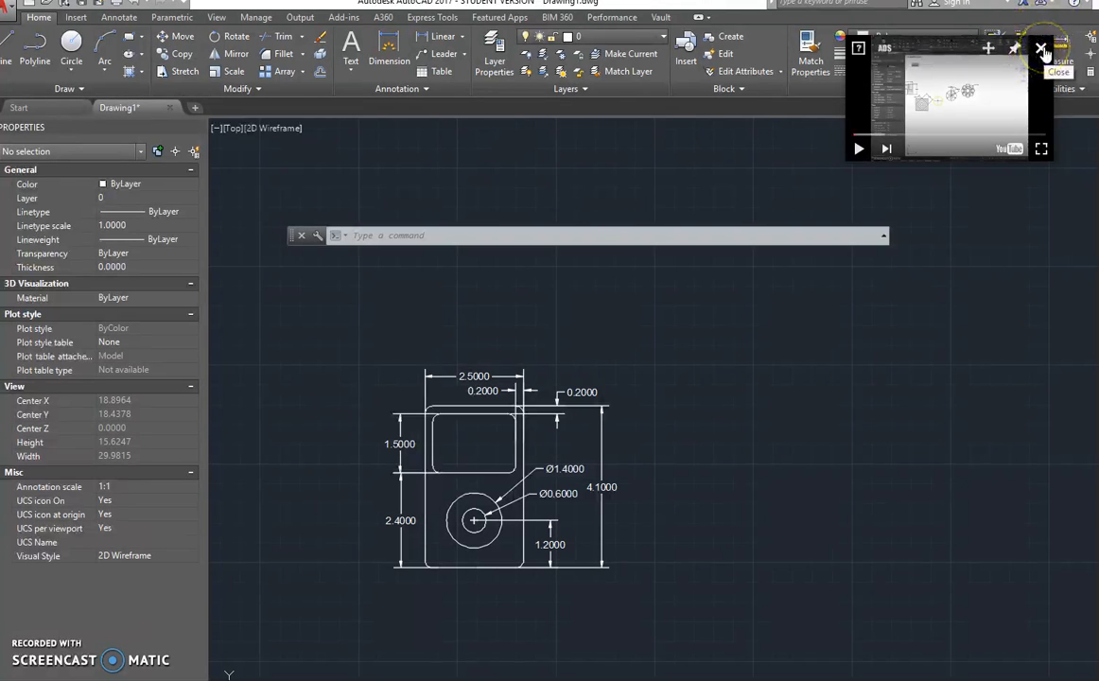
click(1041, 49)
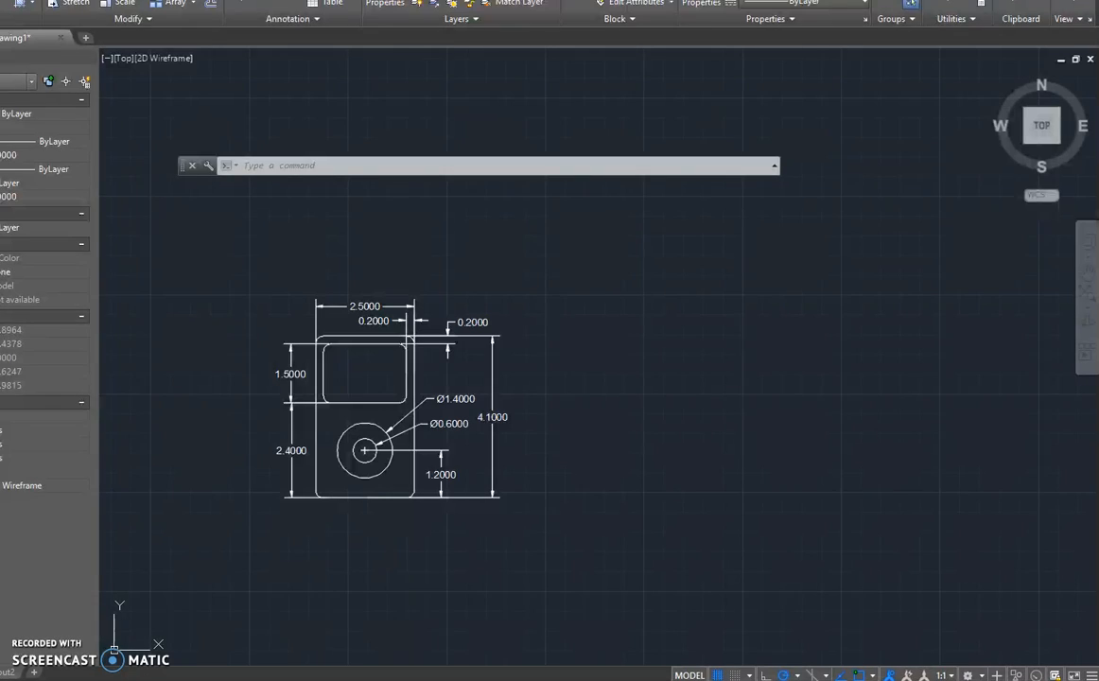
Check the available workspaces, keeping Drafting & Annotation, and turn off the drawing grid
click(977, 672)
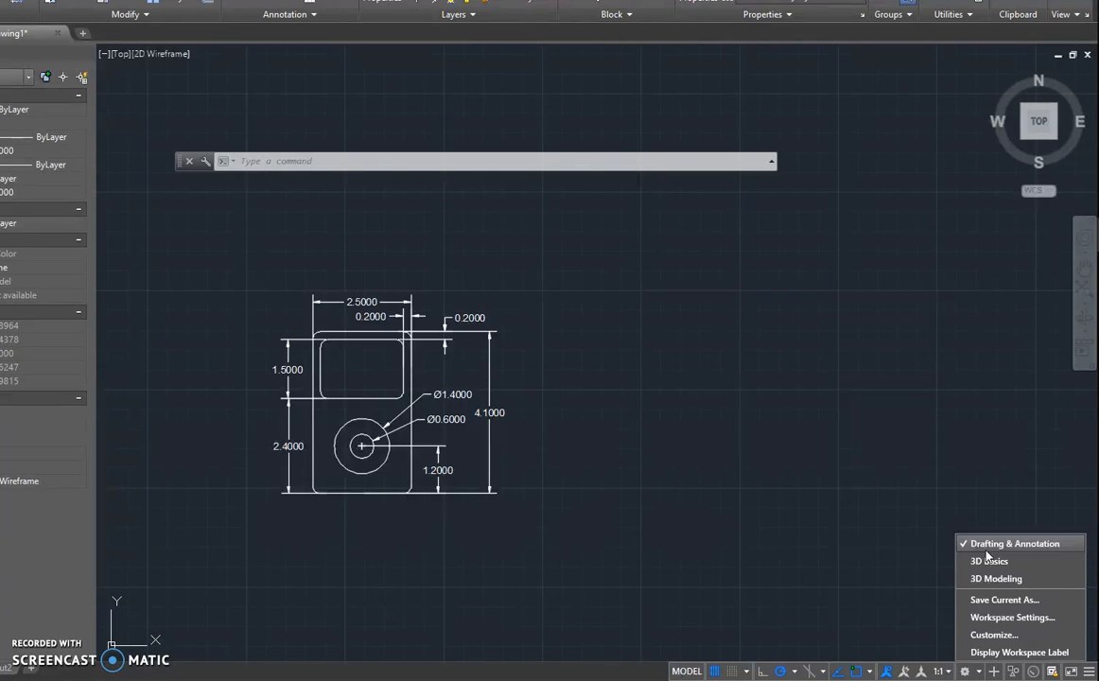
click(910, 552)
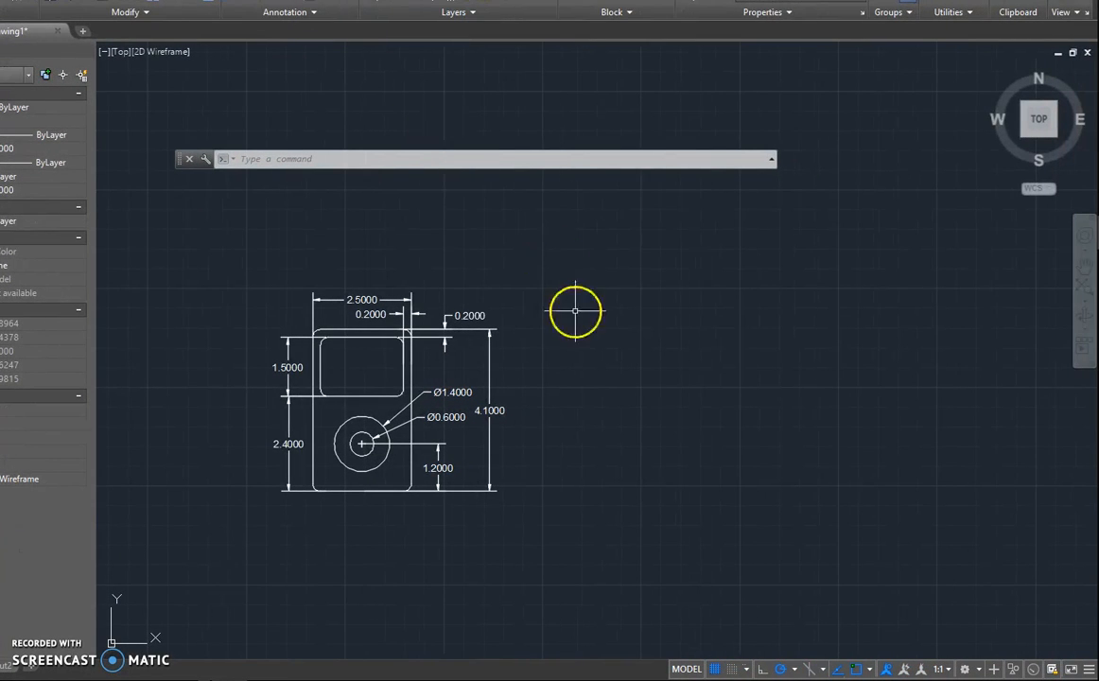
click(714, 670)
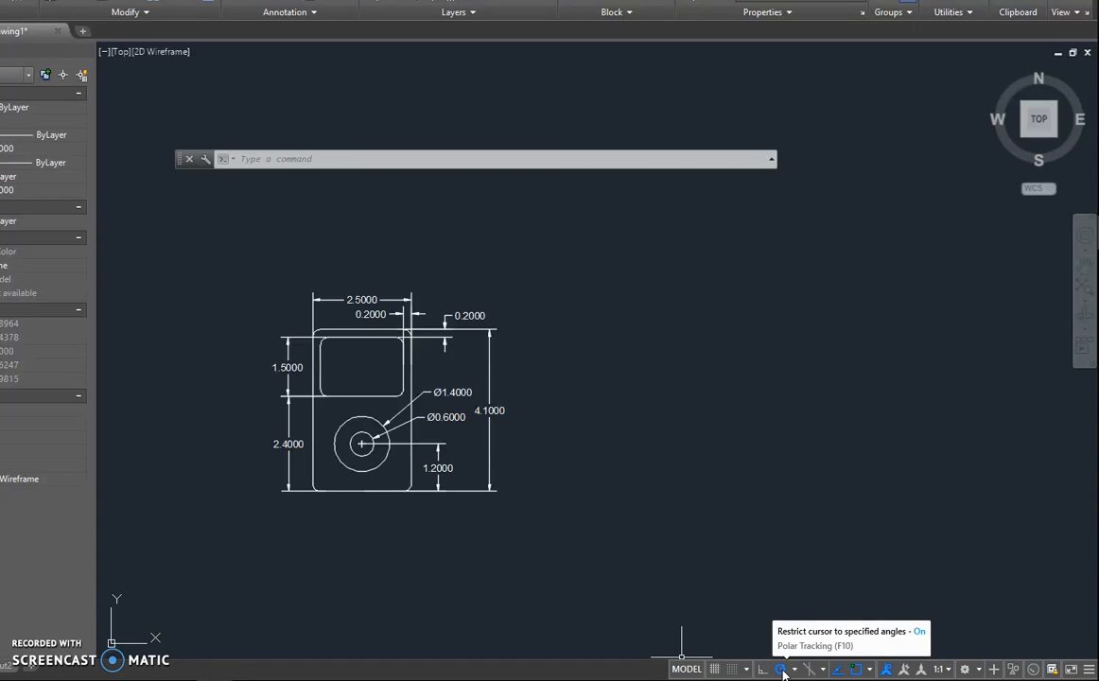
Review the enabled object snap modes, toggling the Tangent snap off and back on
click(870, 670)
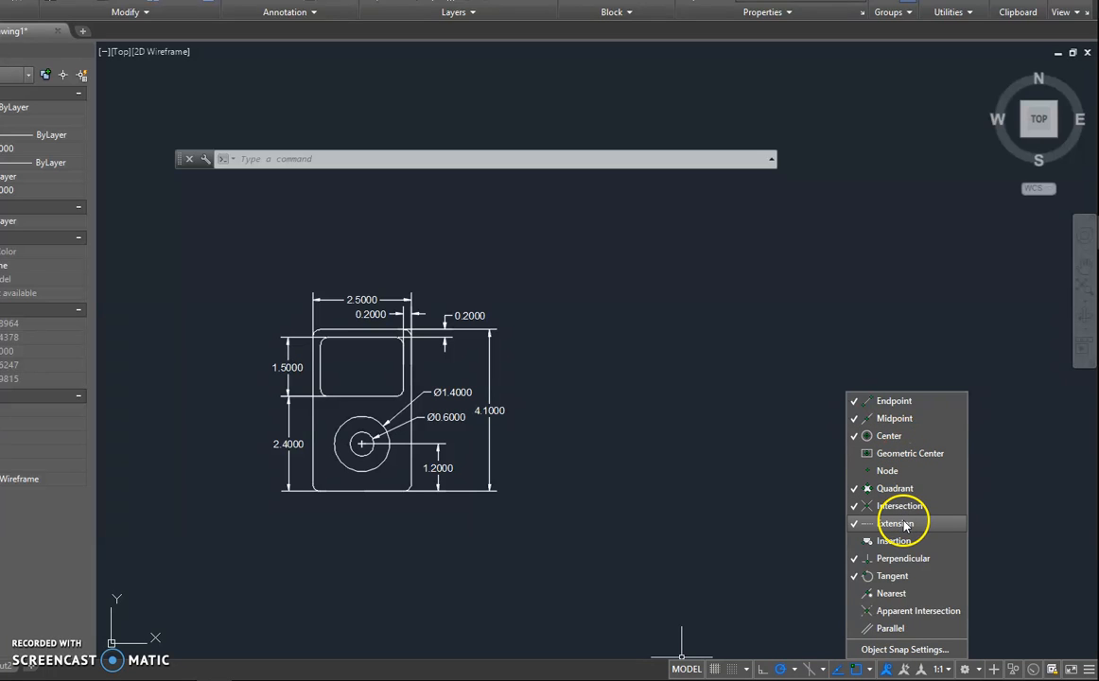
click(892, 579)
click(892, 576)
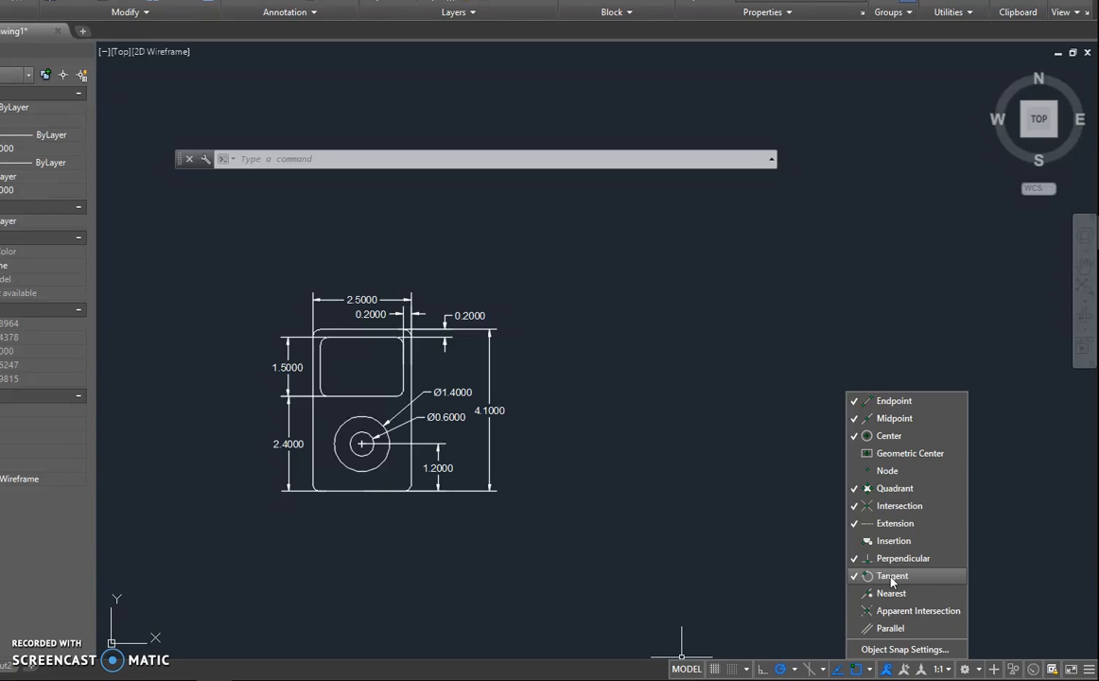
click(684, 528)
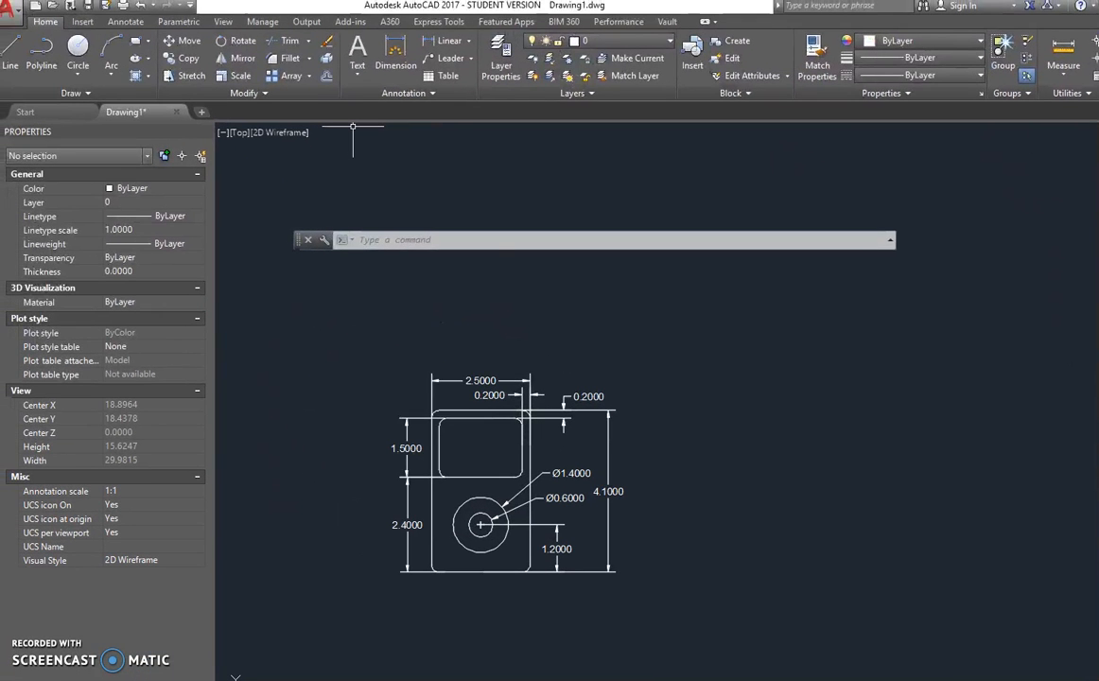
Draw a 5-unit horizontal line beside the dimensioned drawing and continue with a 5-unit vertical line down from its right end
mouse_move(632, 368)
middle_down()
mouse_move(569, 340)
mouse_move(510, 336)
middle_up()
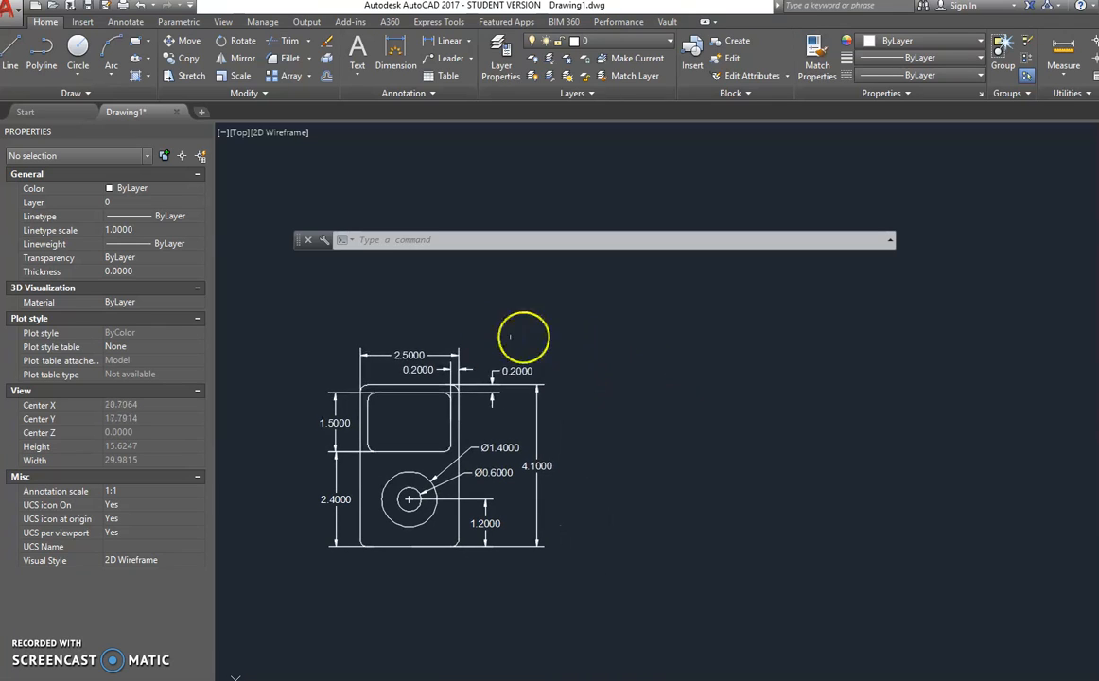
middle_drag(645, 358, 638, 357)
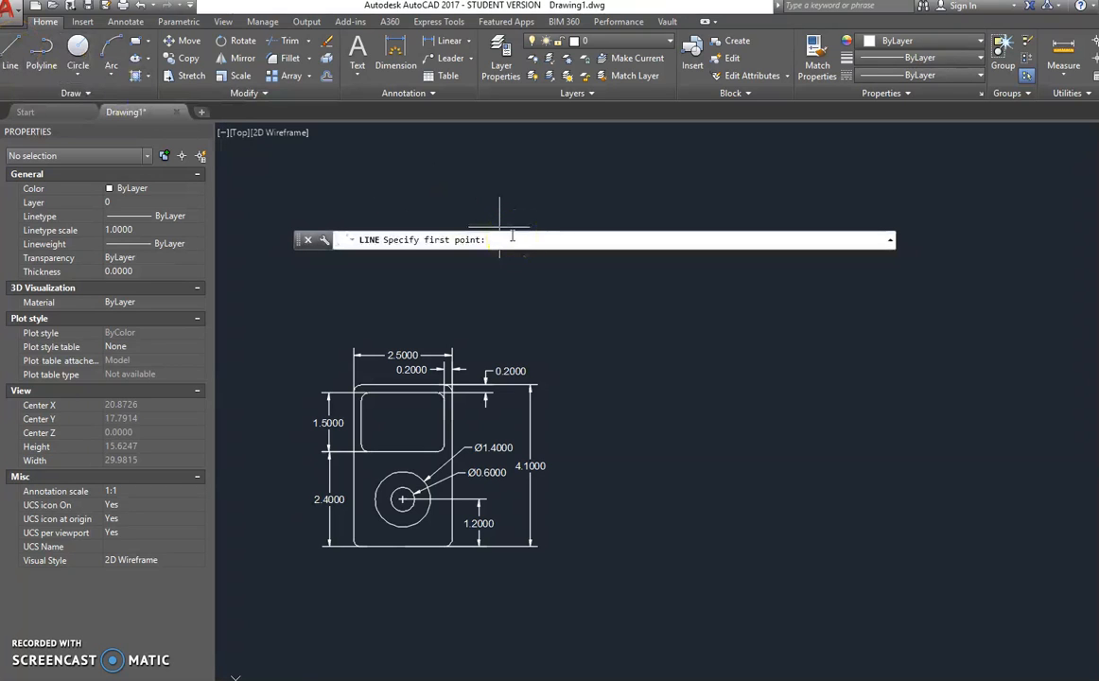
click(628, 357)
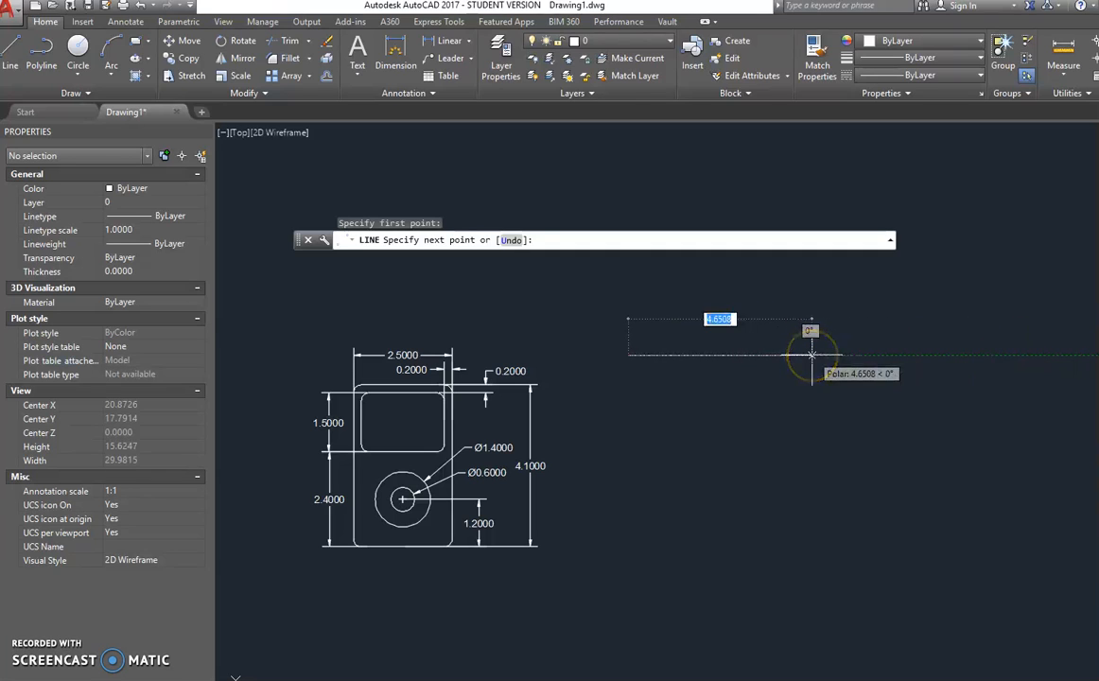
text(5)
key(Return)
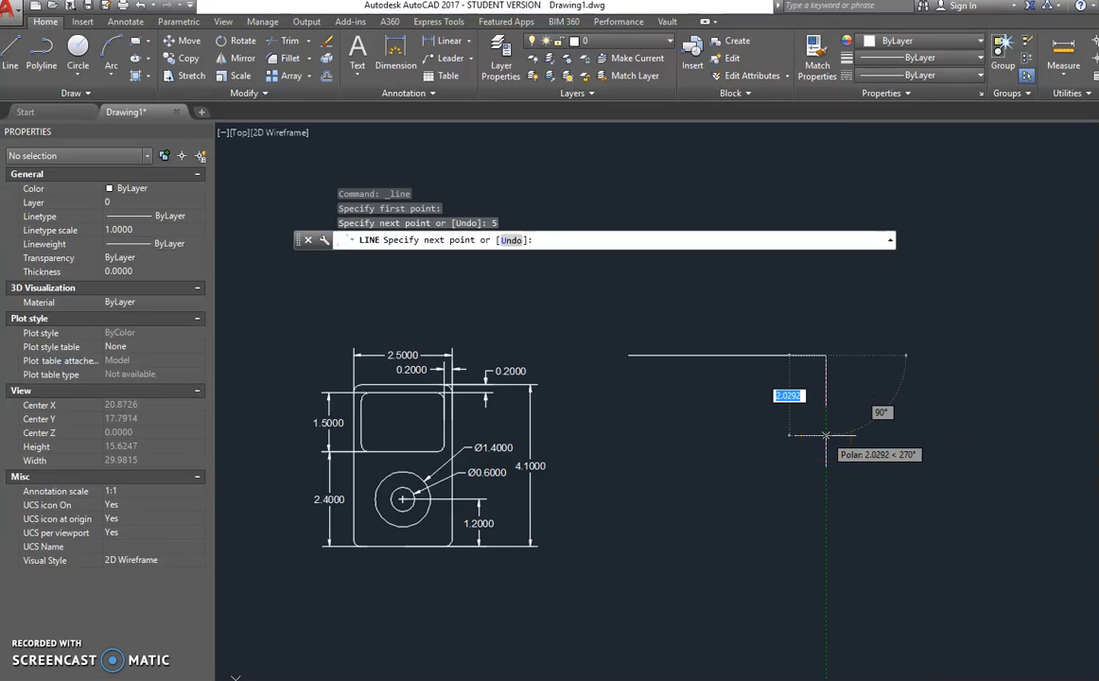
text(5)
key(Return)
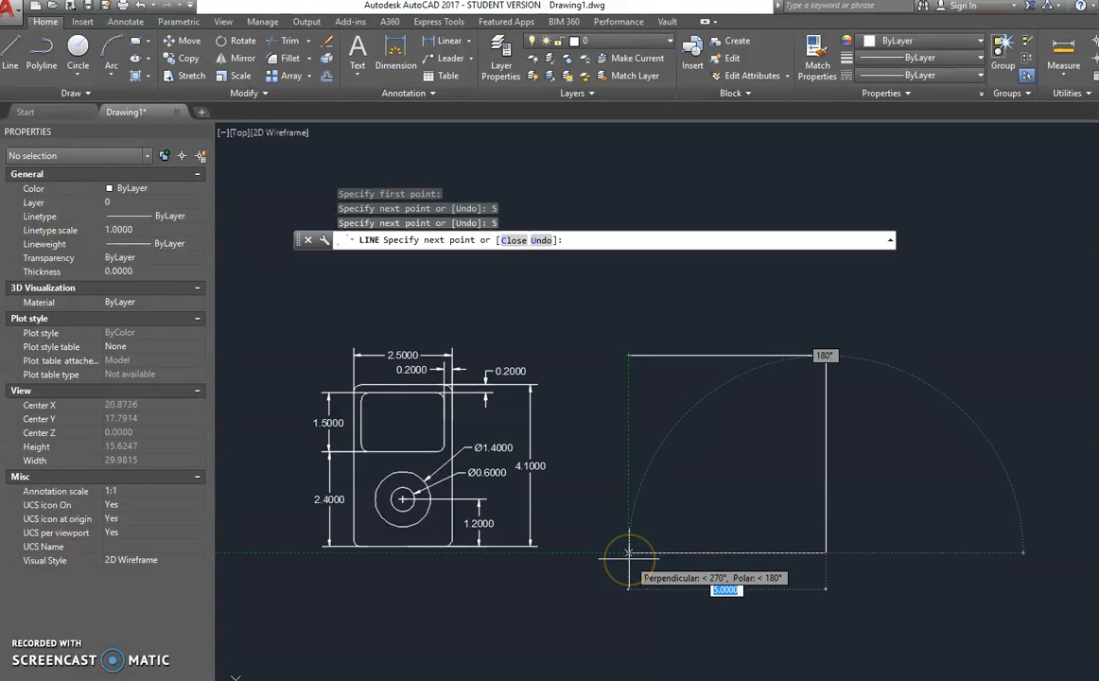
Close the 5 by 5 square with its bottom and left lines and end the Line command
click(629, 551)
click(627, 354)
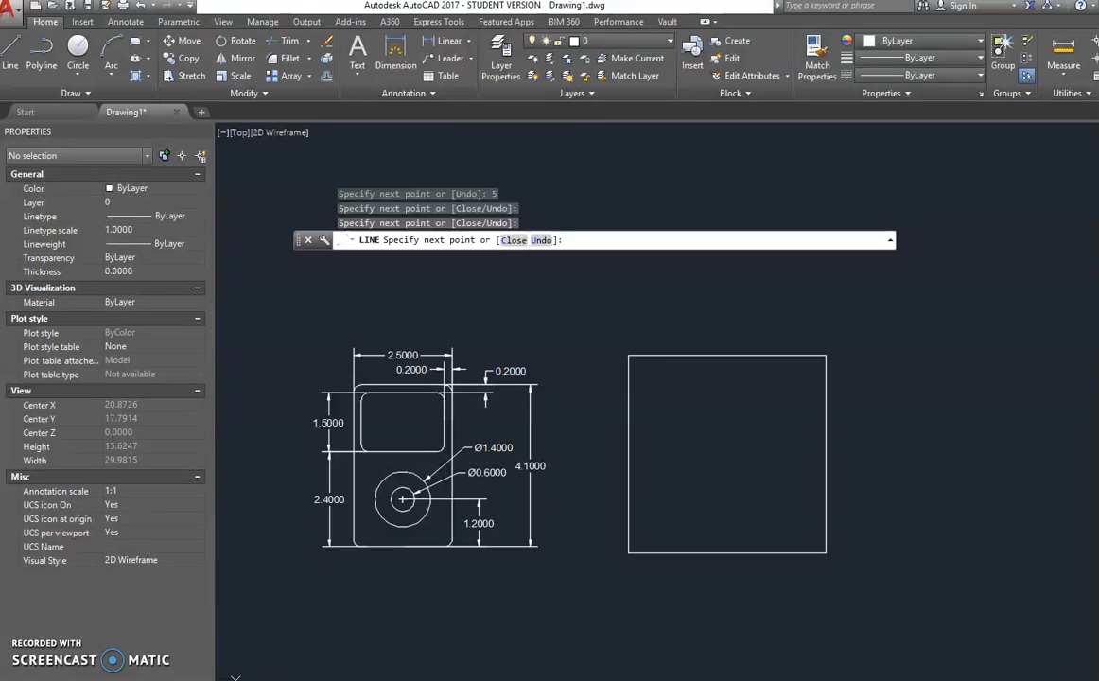
key(Escape)
key(Escape)
key(Escape)
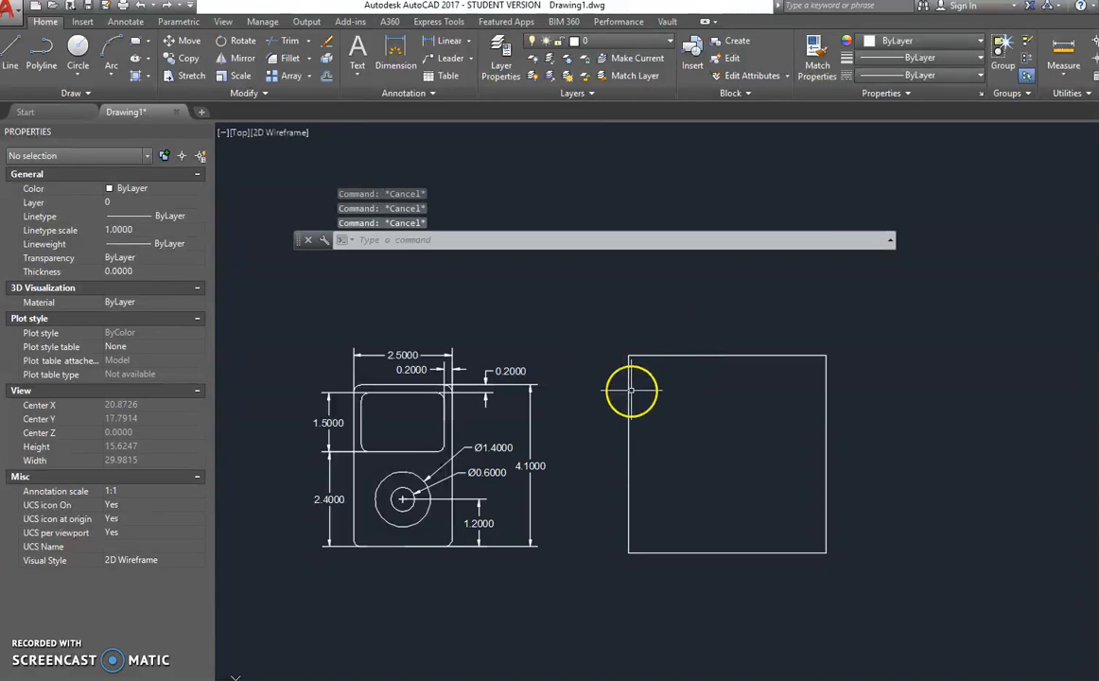
Delete the bottom and left lines of the square
click(714, 569)
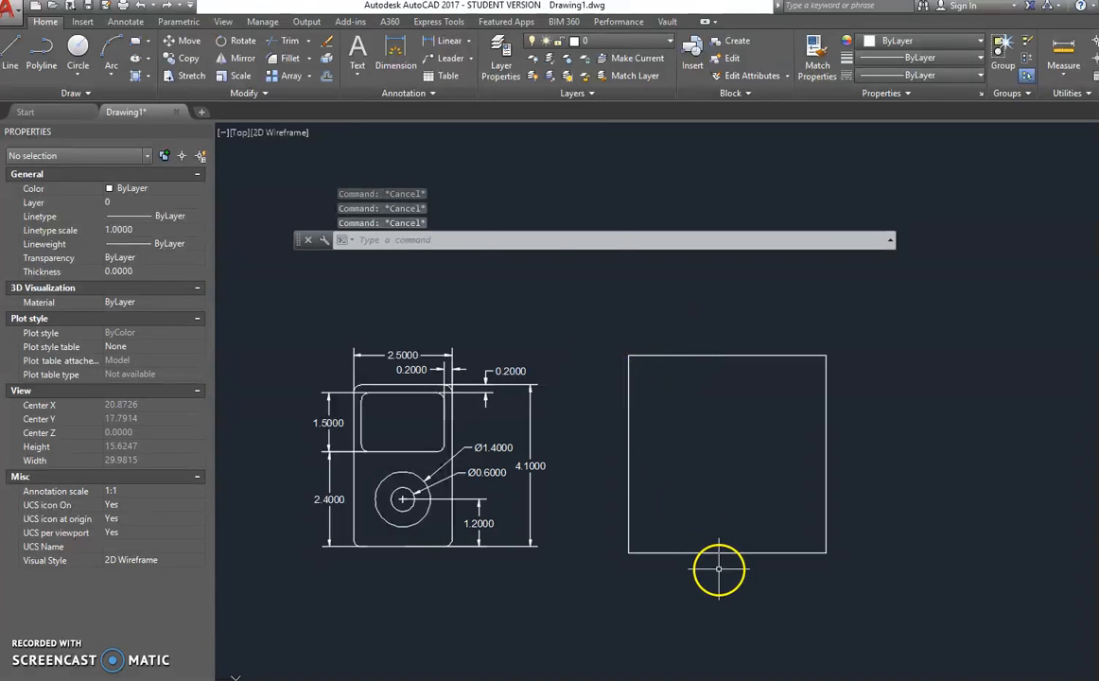
click(605, 471)
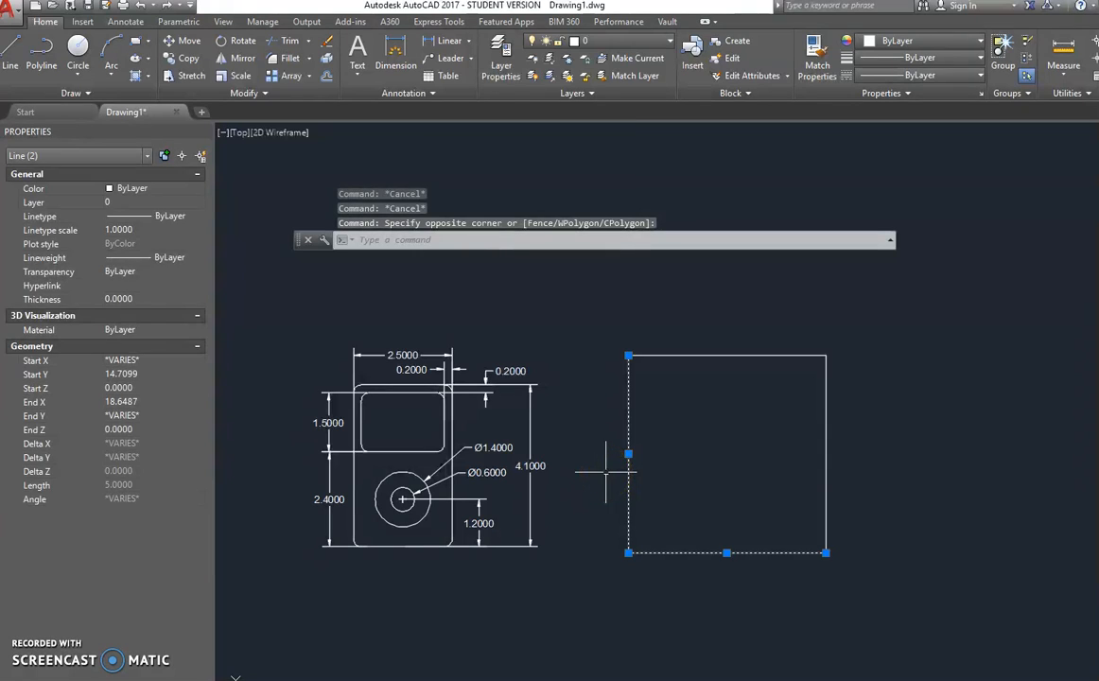
key(Delete)
Redraw the square's bottom and left lines from the lower end of the right side to the upper left corner
text(l)
key(Return)
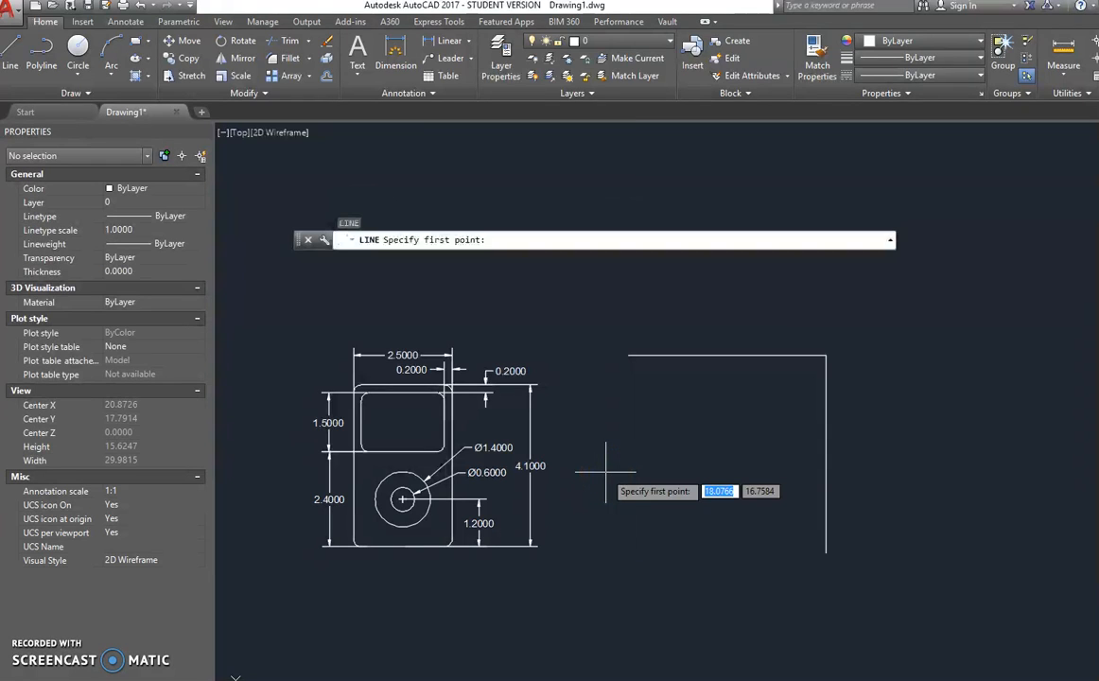
click(823, 552)
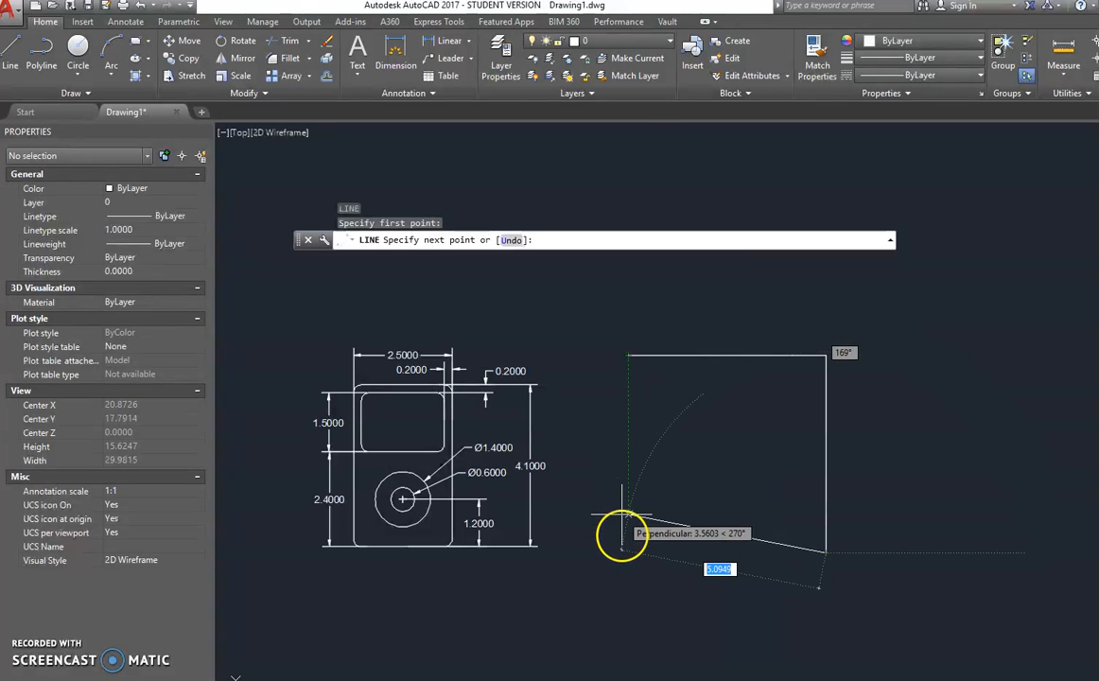
click(627, 552)
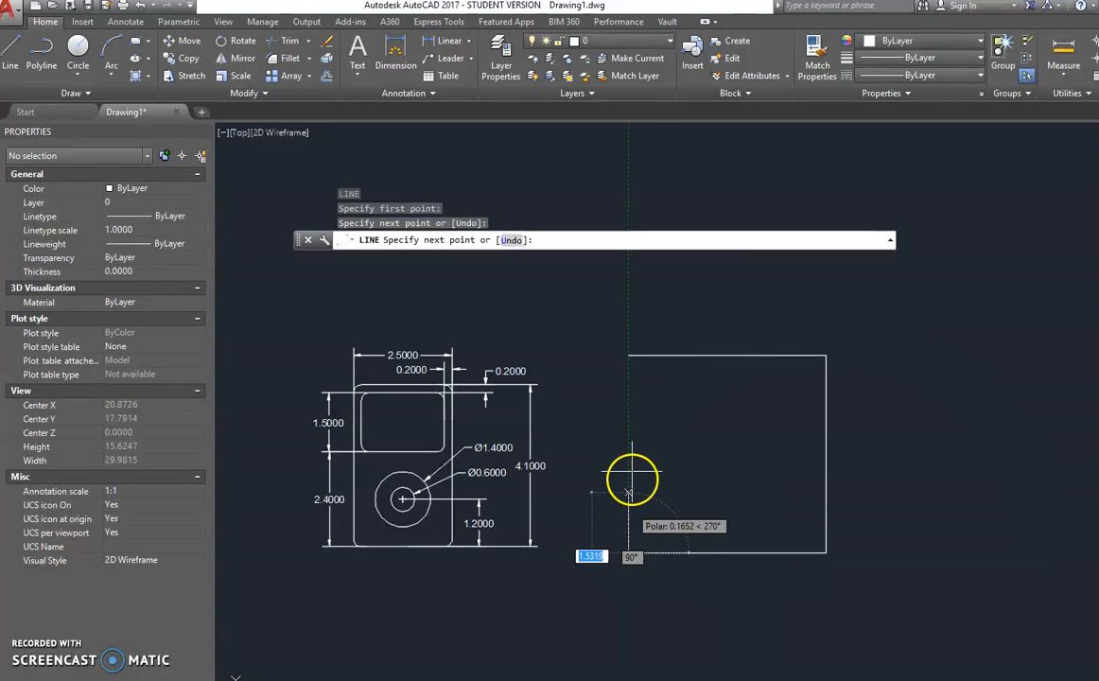
click(627, 355)
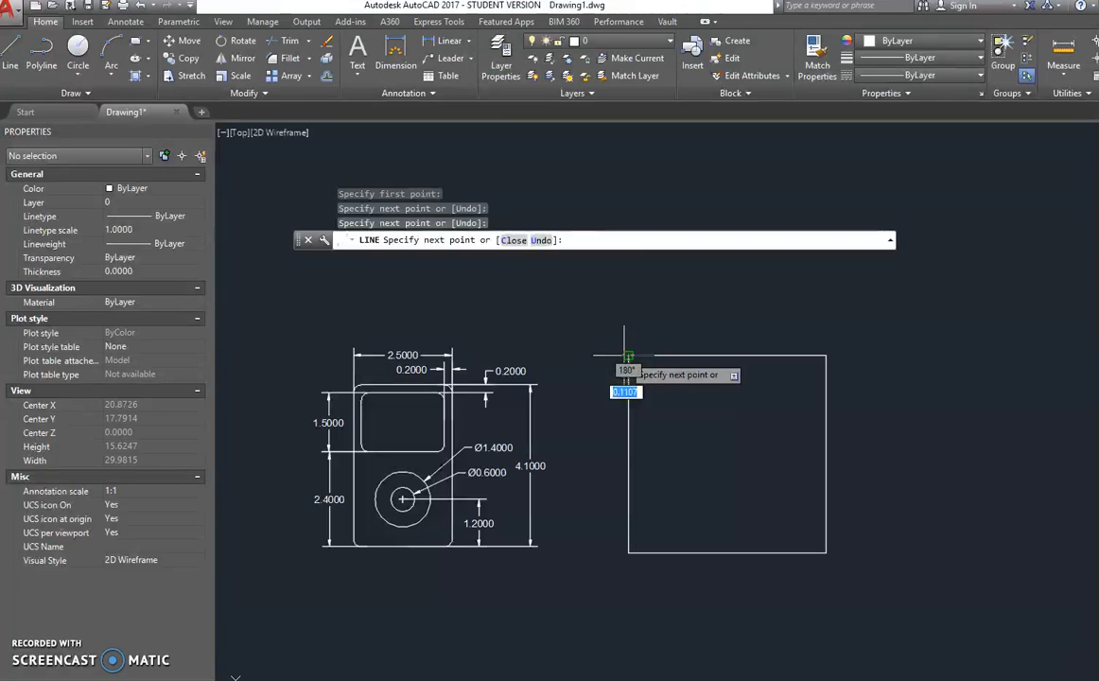
key(Escape)
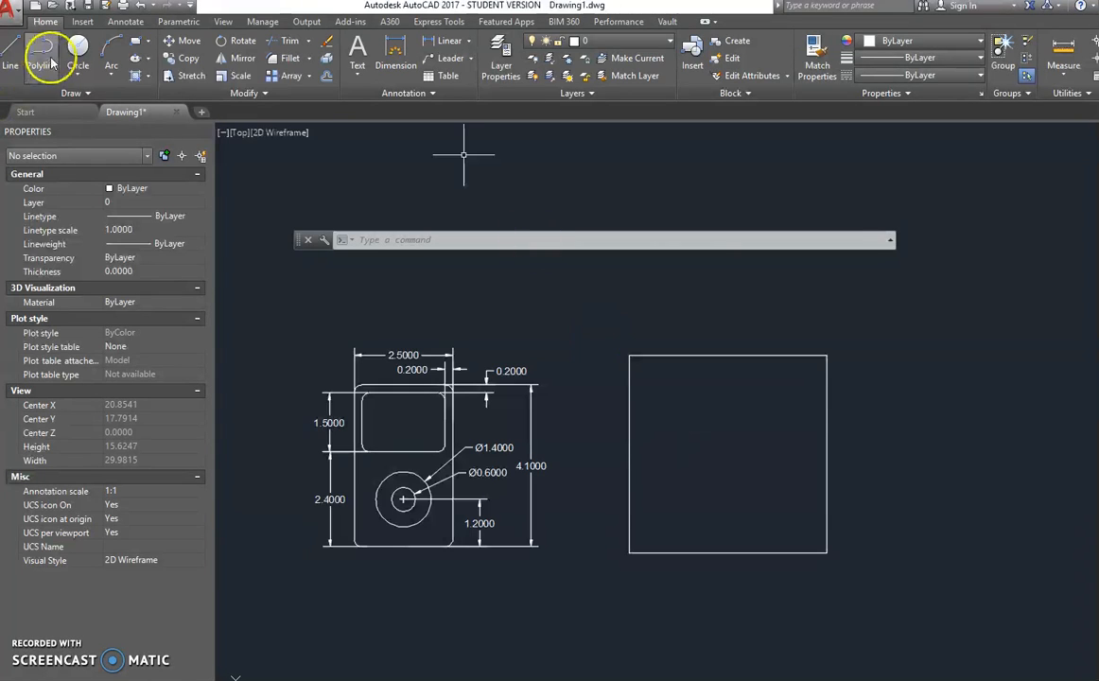
Draw a circle of radius 0.5 inside the square, aligned with the top side's midpoint and slightly above the centre
click(77, 83)
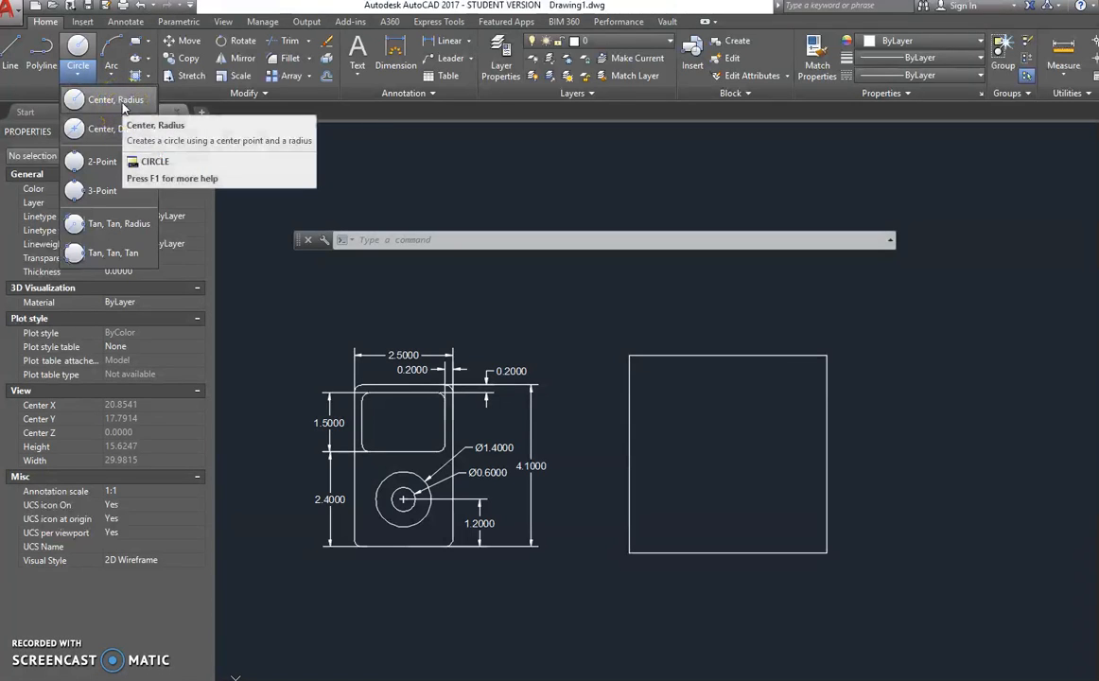
mouse_move(135, 112)
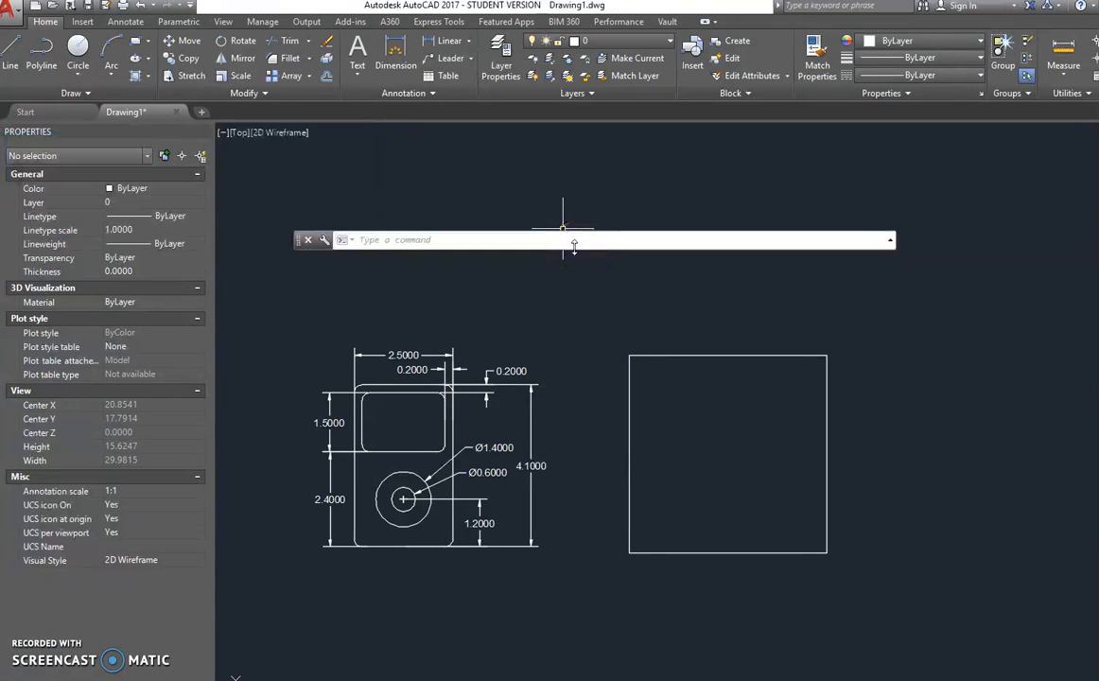
key(Return)
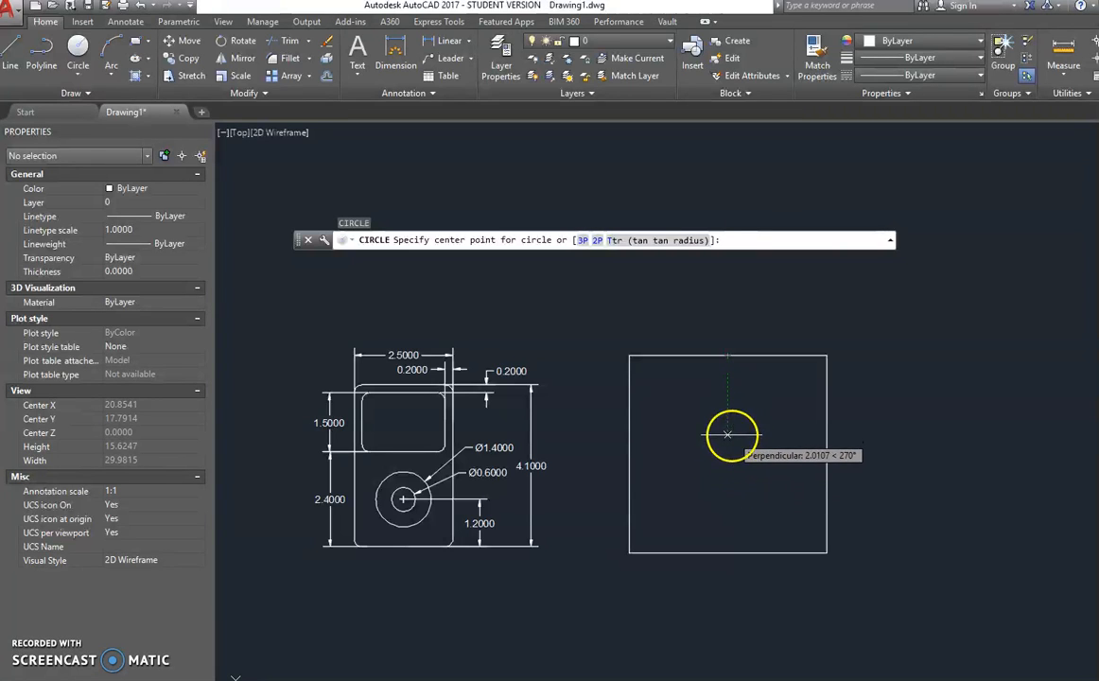
click(740, 440)
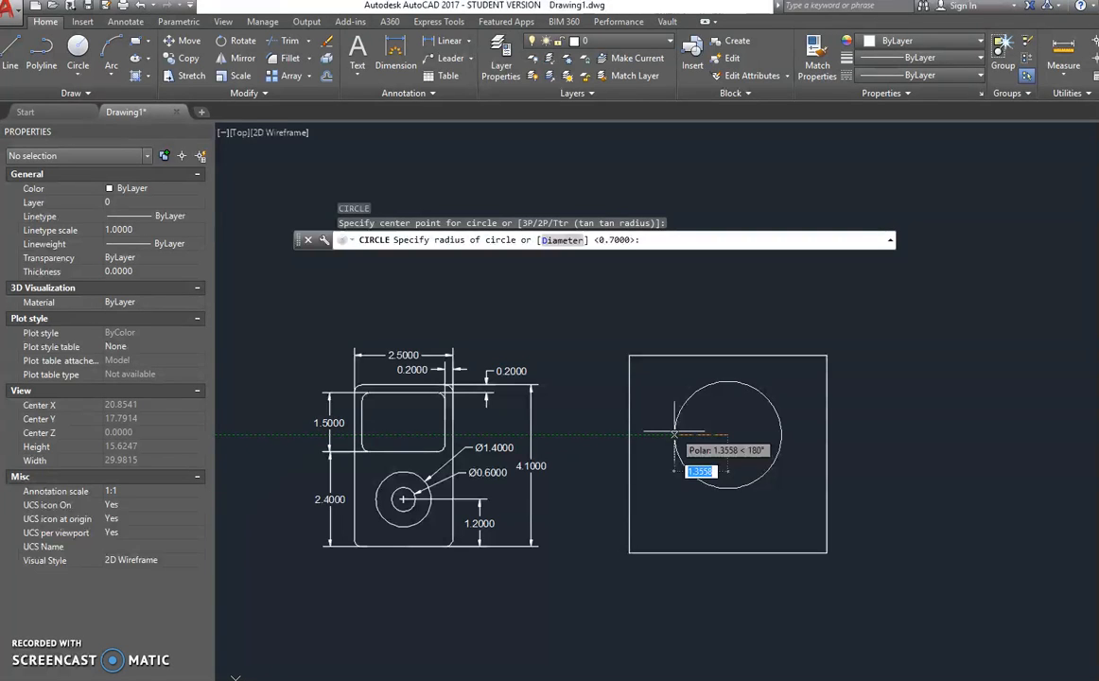
key(BackSpace)
text(.5)
key(Return)
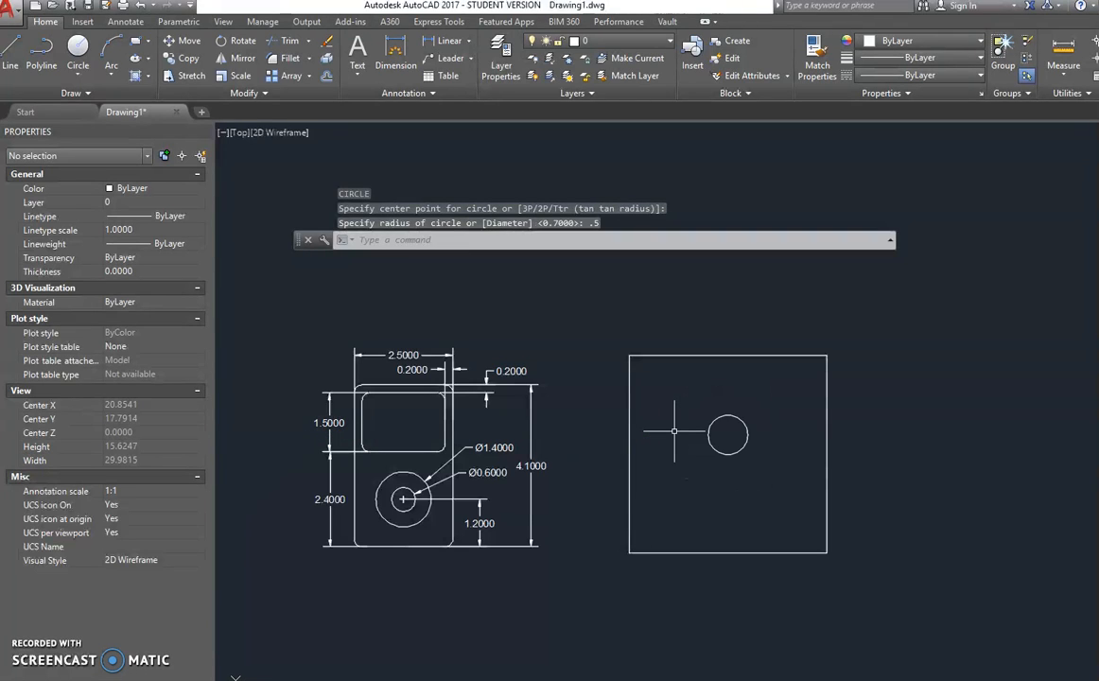
key(Escape)
key(Escape)
key(Escape)
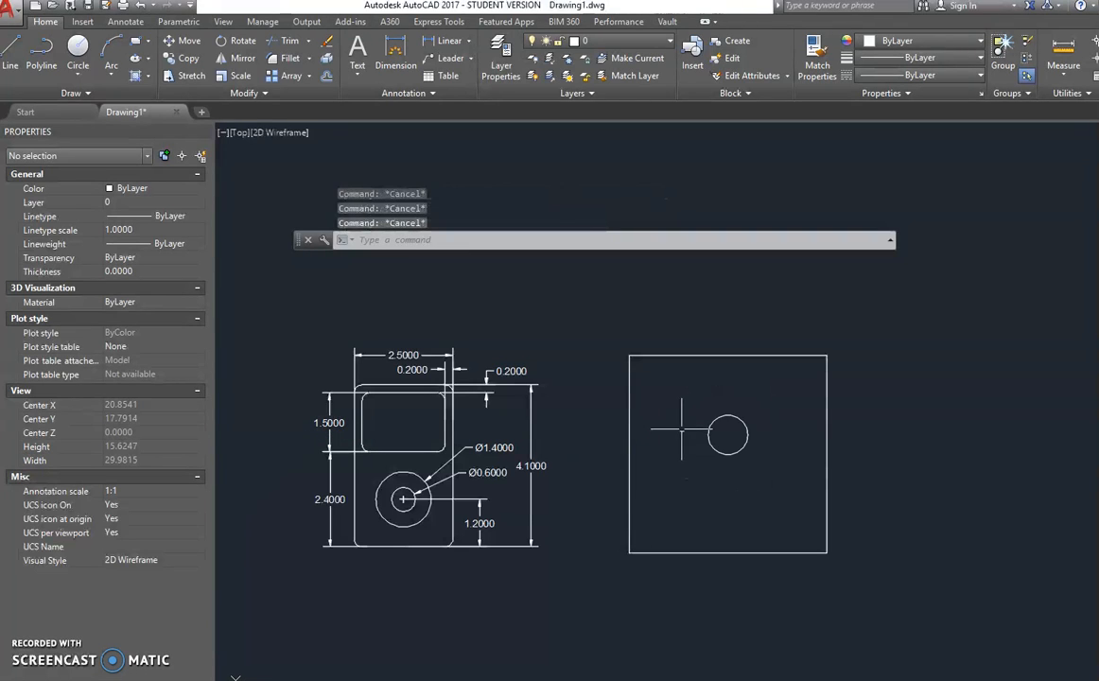
Delete the 0.5-radius circle inside the square
click(698, 414)
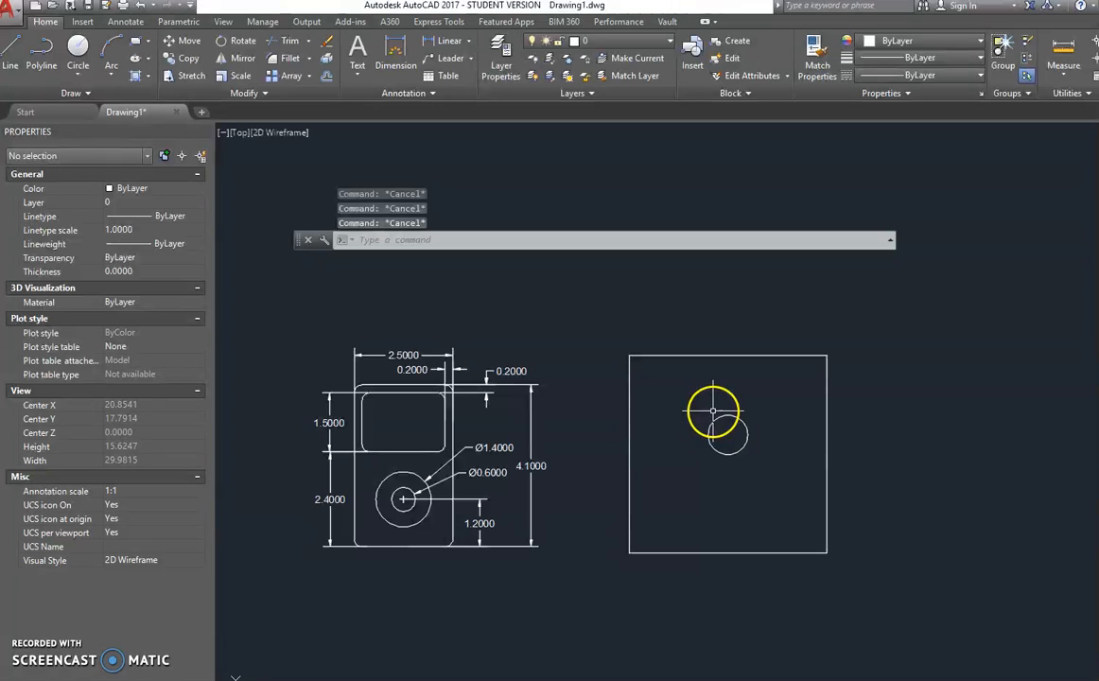
click(723, 413)
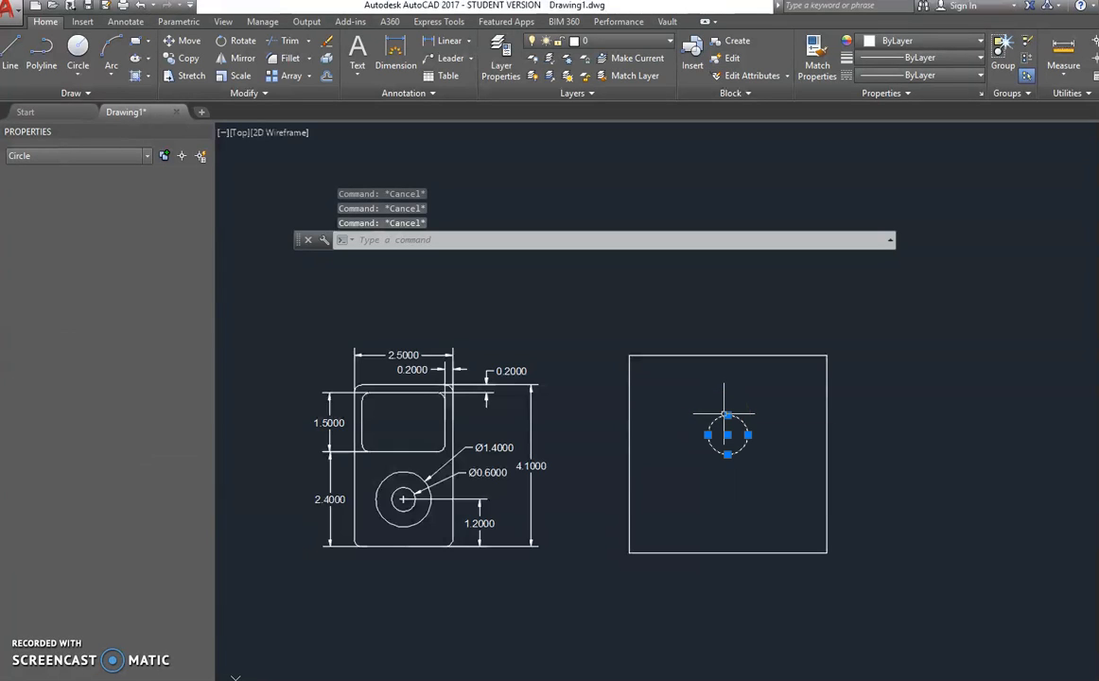
key(Delete)
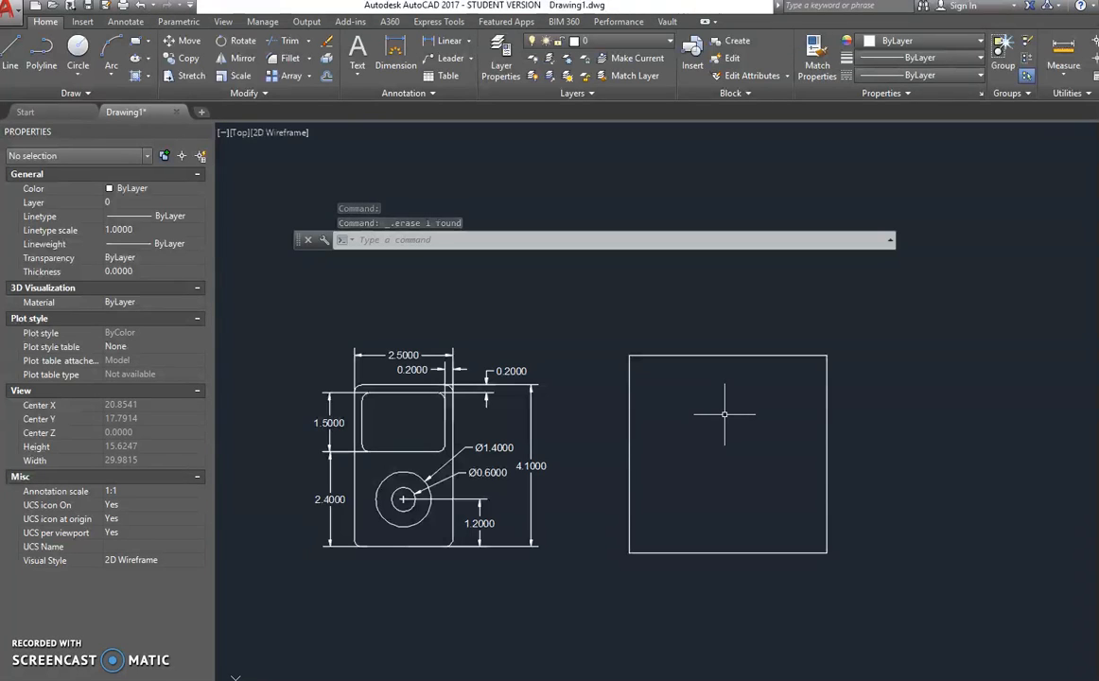
click(709, 402)
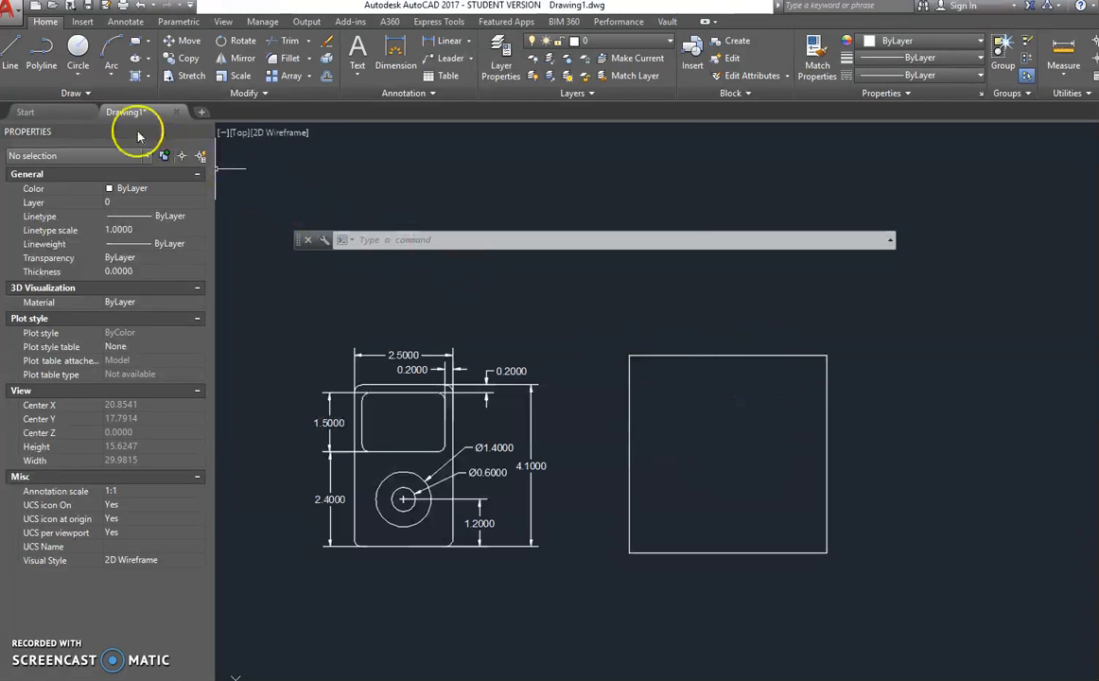
click(81, 47)
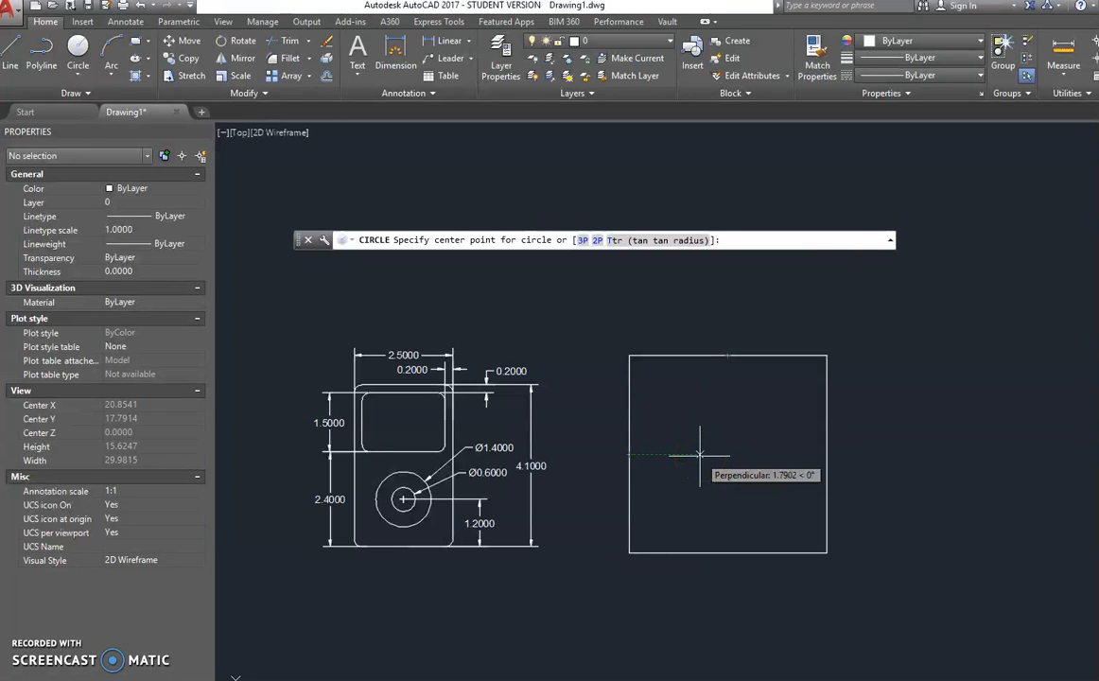
click(728, 455)
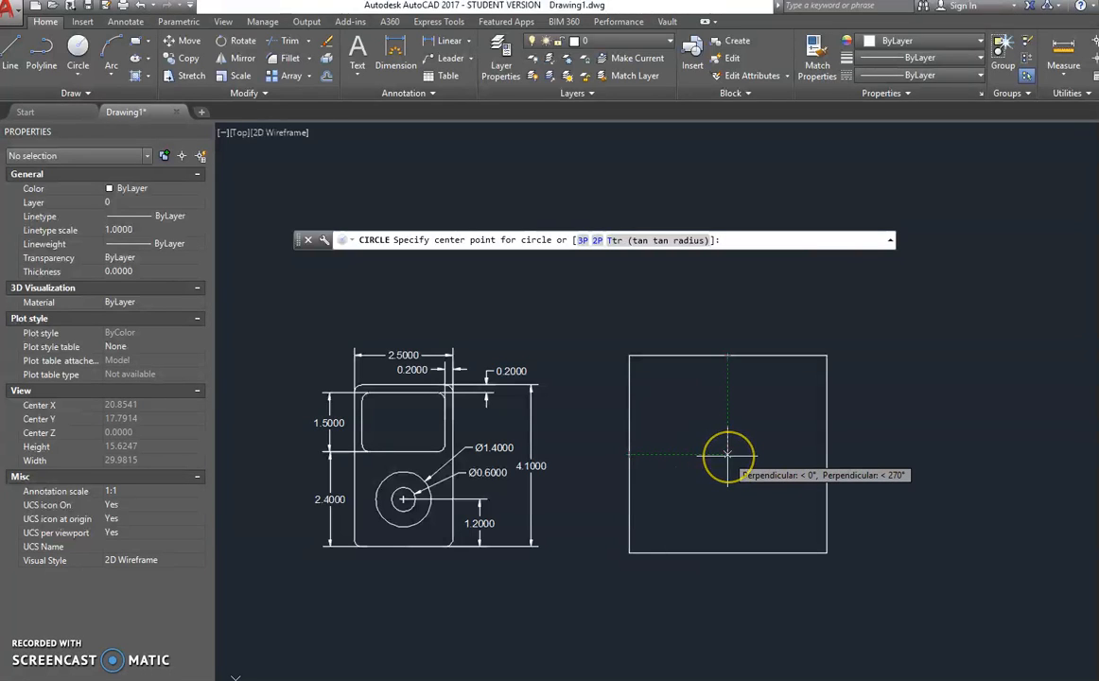
click(728, 455)
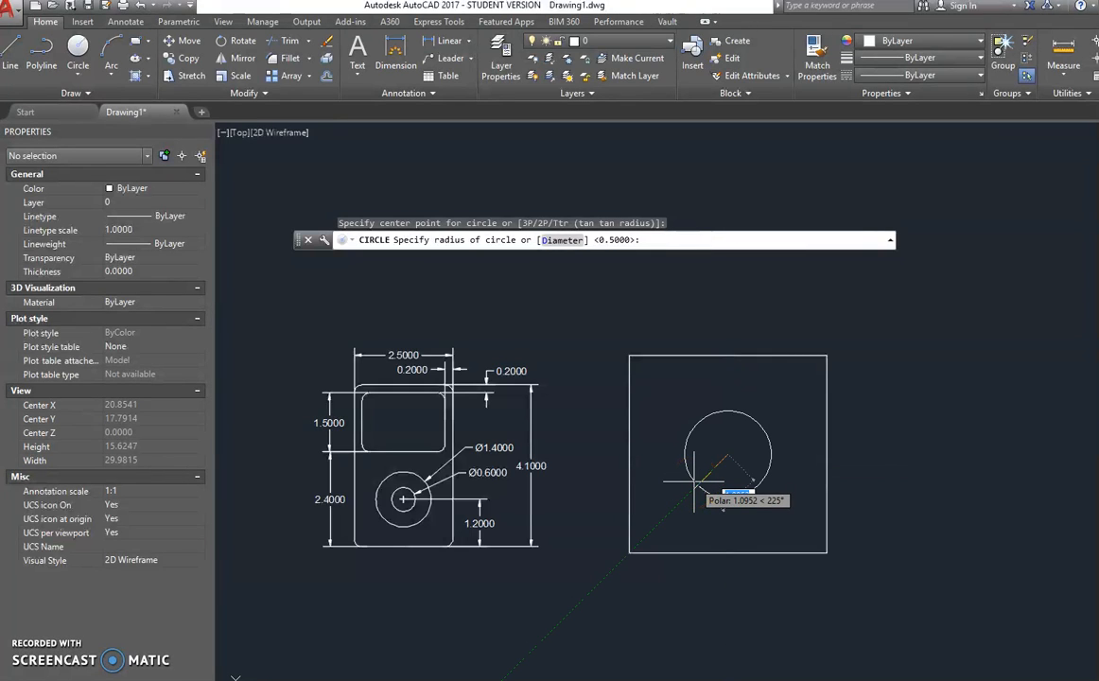
key(Escape)
key(Return)
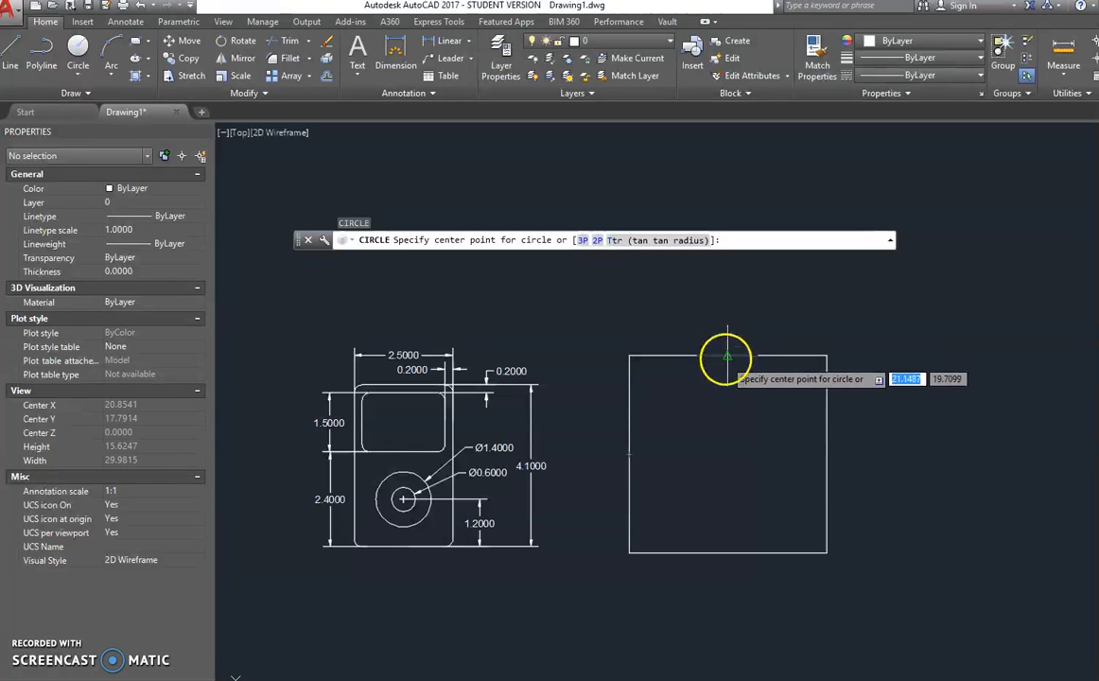
click(727, 455)
key(Escape)
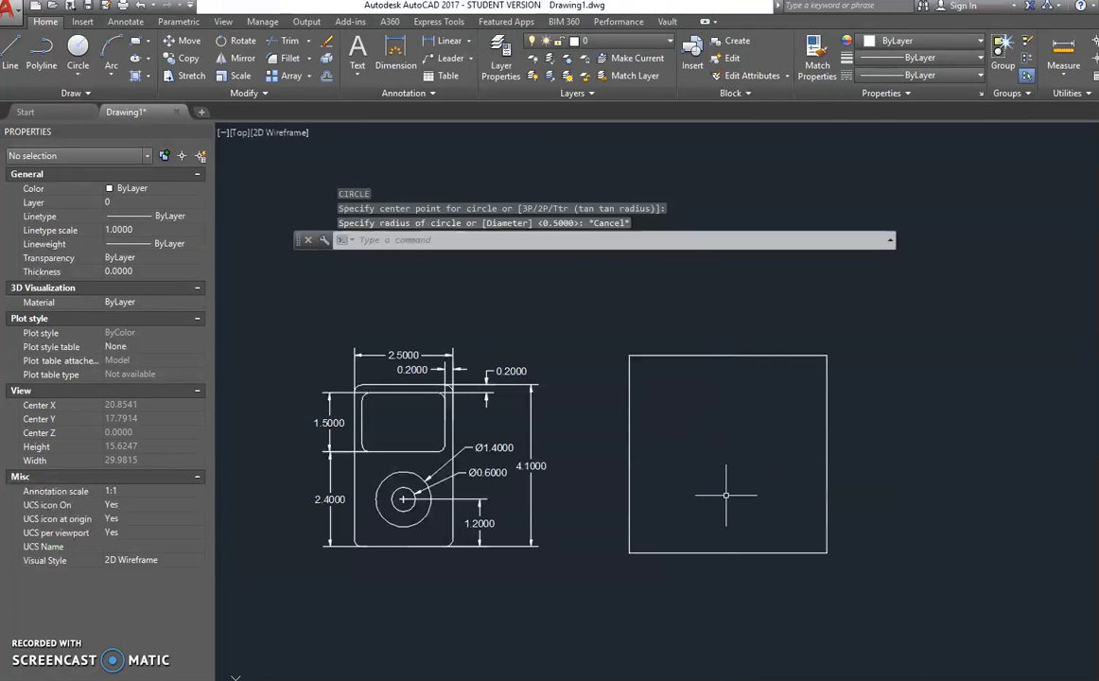
key(Escape)
key(Escape)
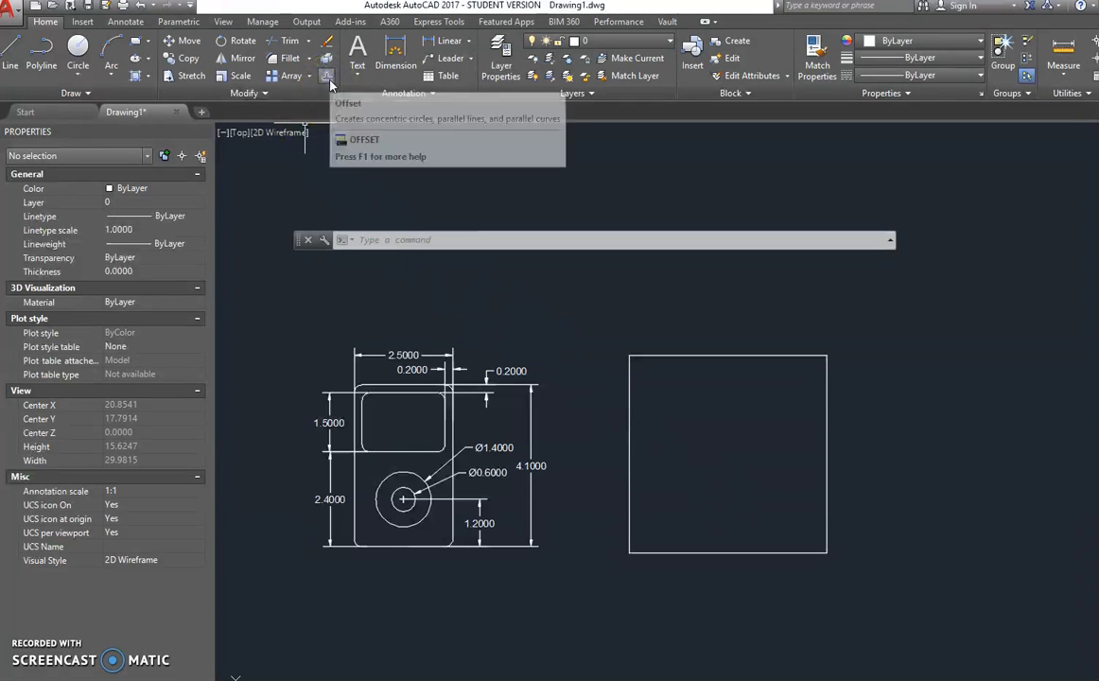
Offset the square's top line 1 unit downward into the square
key(Escape)
key(Escape)
key(Escape)
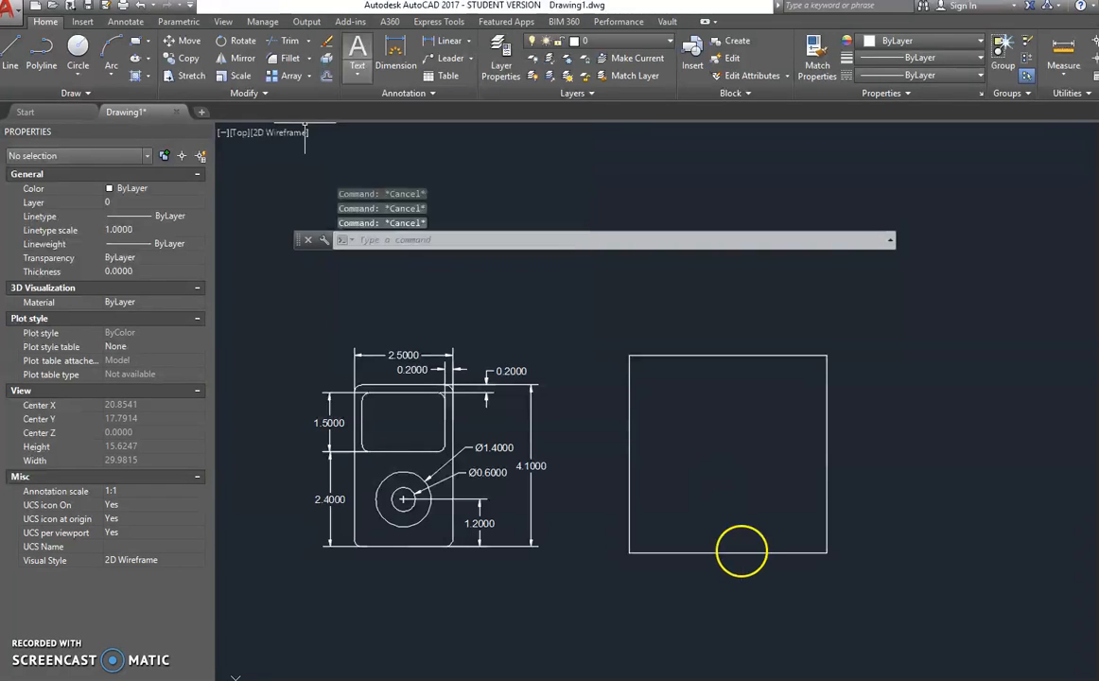
text(o)
key(Return)
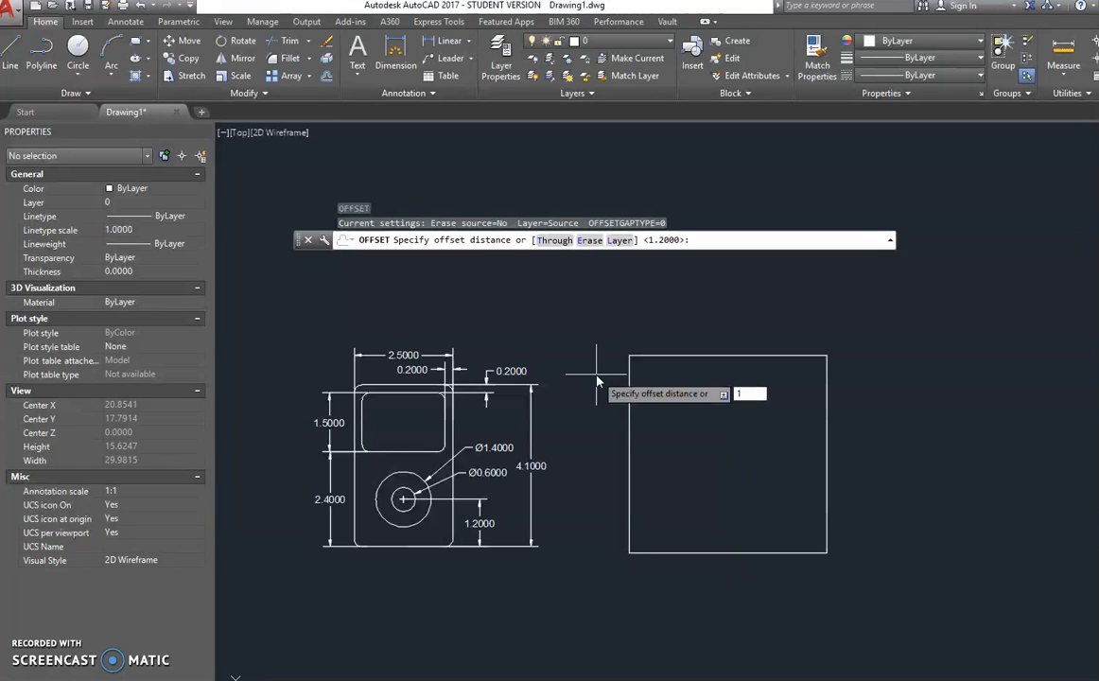
key(Return)
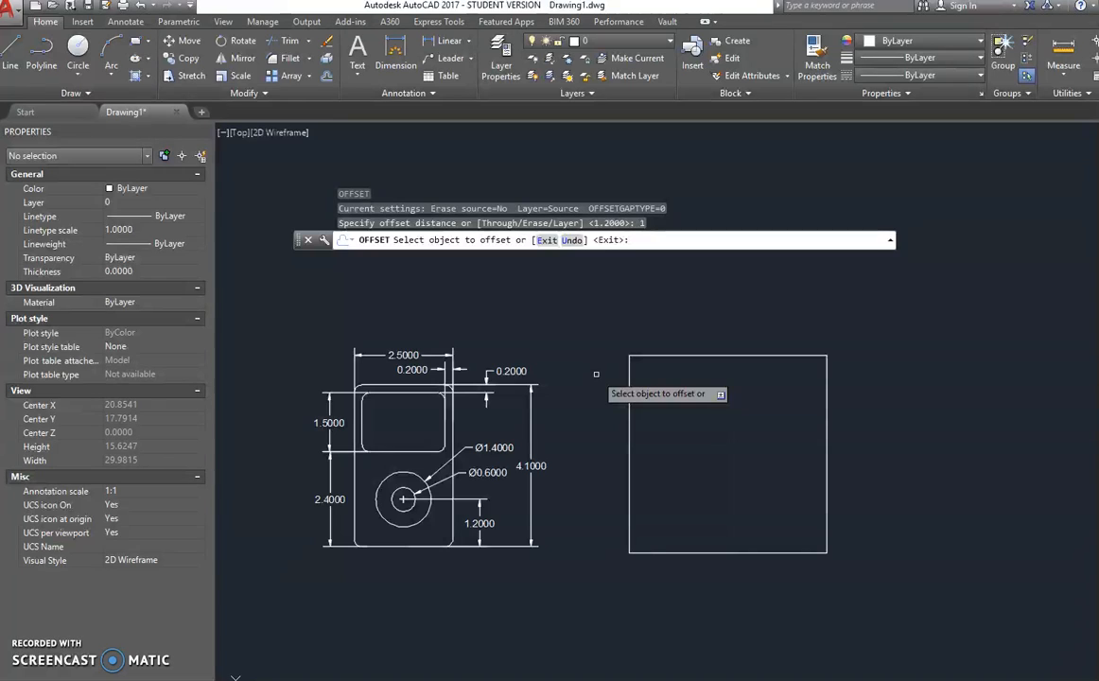
click(735, 356)
click(736, 414)
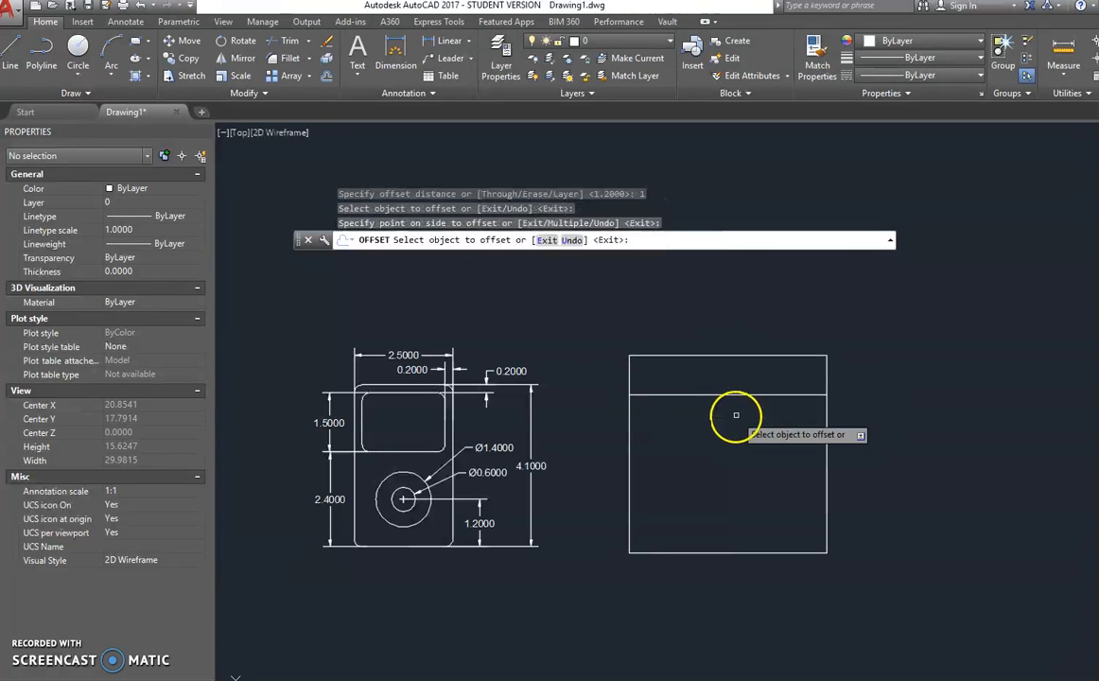
Continue offsetting the lowest new horizontal line 1 unit downward three times, dividing the square into five equal bands
click(736, 394)
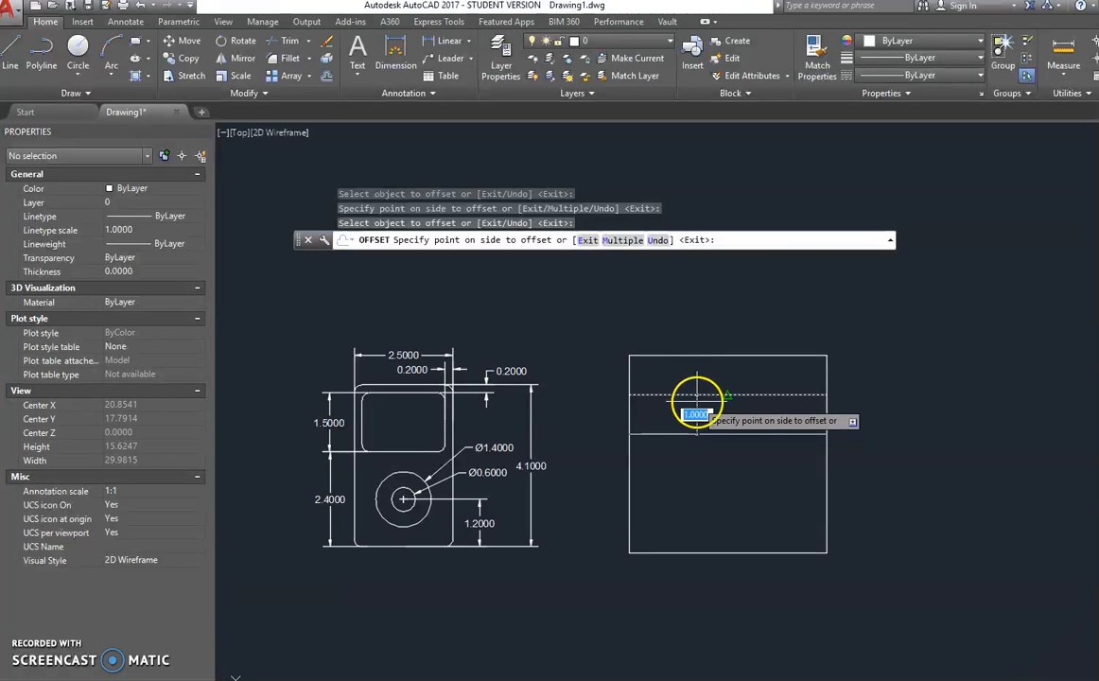
click(698, 487)
click(709, 434)
click(706, 475)
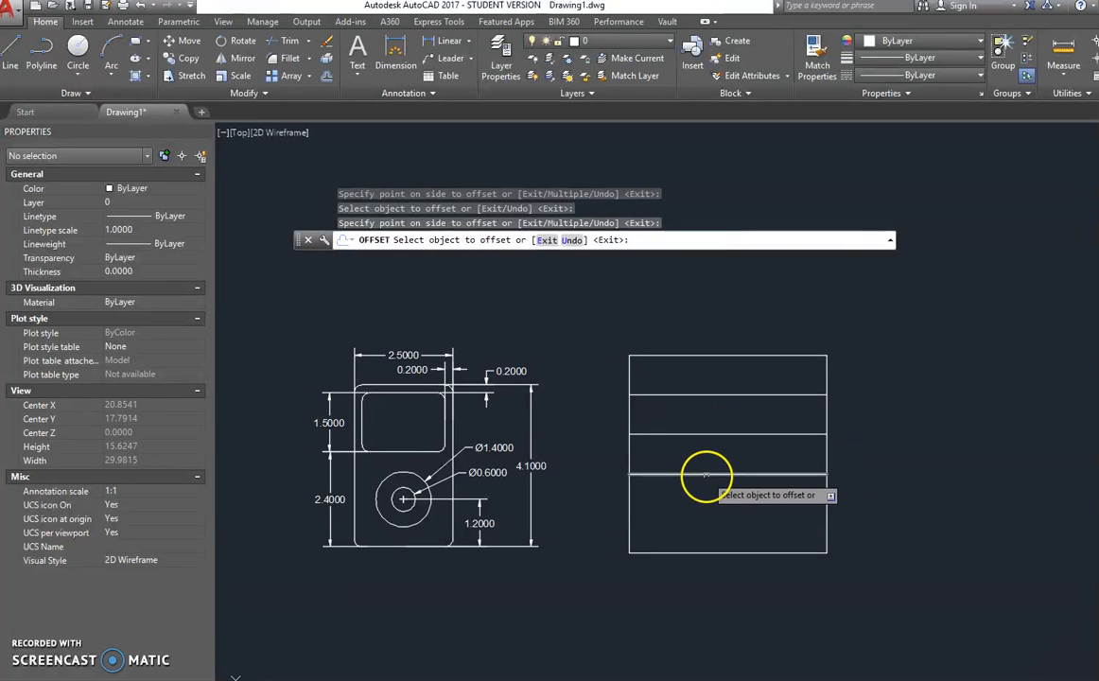
click(704, 473)
click(705, 535)
Offset the square's bottom line 1 unit downward twice in succession, adding two lines below the square
click(708, 552)
click(700, 594)
click(697, 592)
click(689, 636)
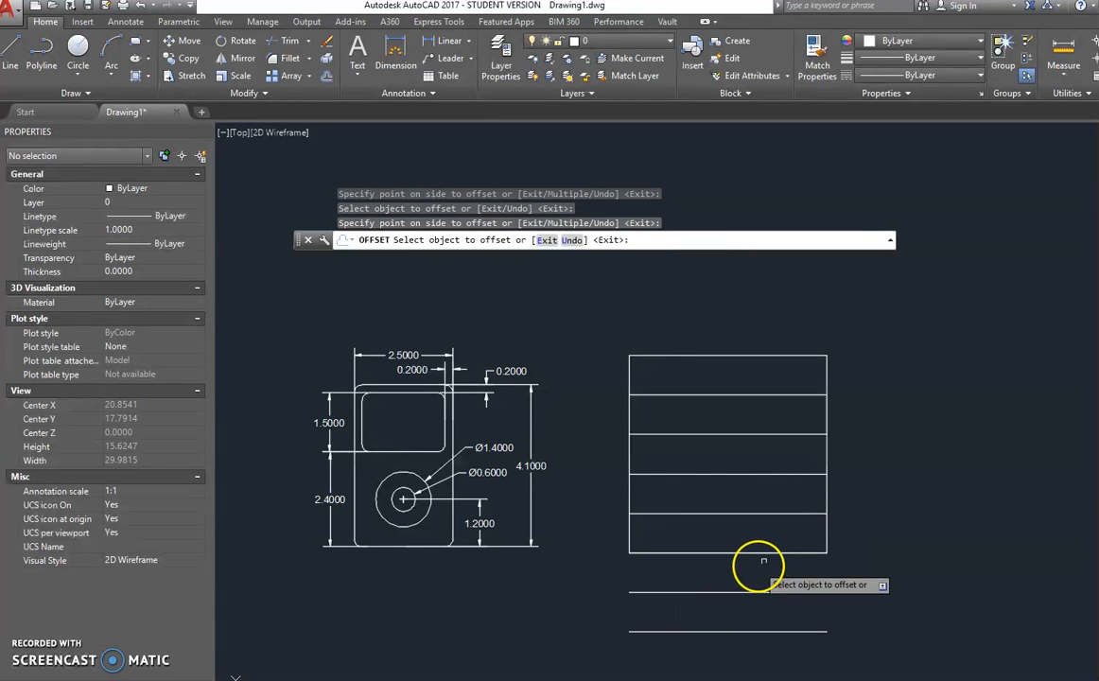
Offset the square's right side outward four times in succession at 1-unit spacing
click(826, 520)
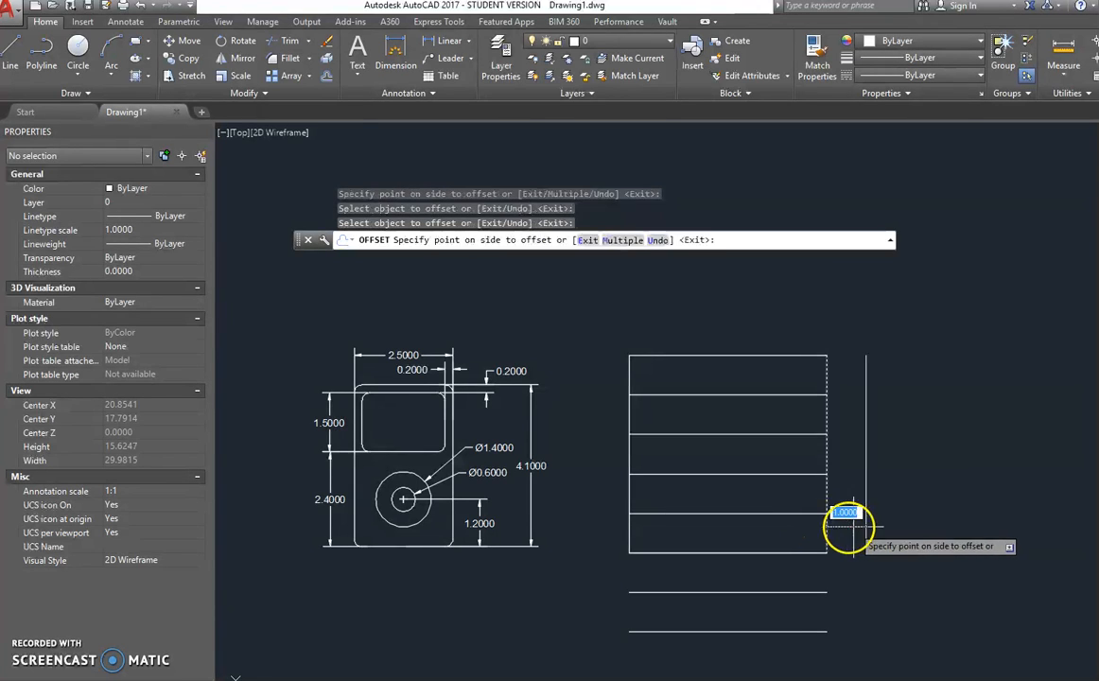
click(859, 526)
click(867, 522)
click(912, 522)
click(905, 544)
click(938, 512)
click(942, 511)
click(948, 390)
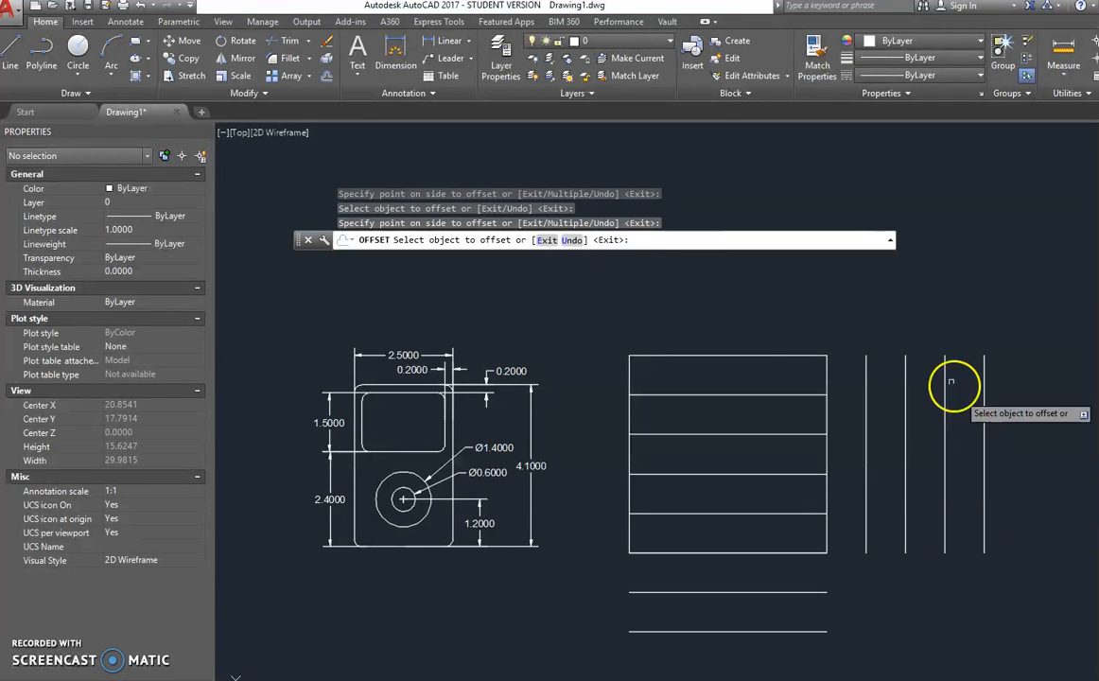
Offset the square's top line upward in 1-unit steps to add four lines above it, and end the Offset command
click(793, 359)
click(777, 317)
click(777, 317)
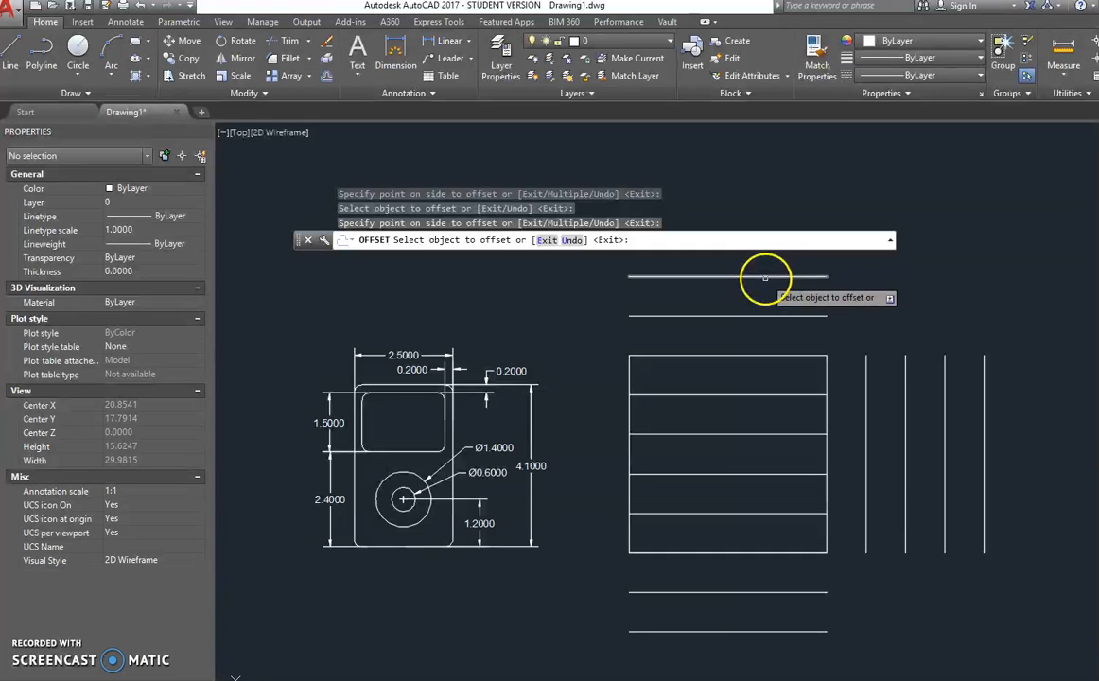
middle_drag(757, 242, 741, 377)
click(752, 414)
click(751, 384)
click(752, 343)
scroll(761, 442, down, 4)
key(Escape)
key(Escape)
key(Escape)
scroll(755, 456, up, 4)
mouse_move(755, 456)
middle_down()
mouse_move(726, 491)
mouse_move(612, 465)
middle_up()
key(Escape)
scroll(725, 491, down, 4)
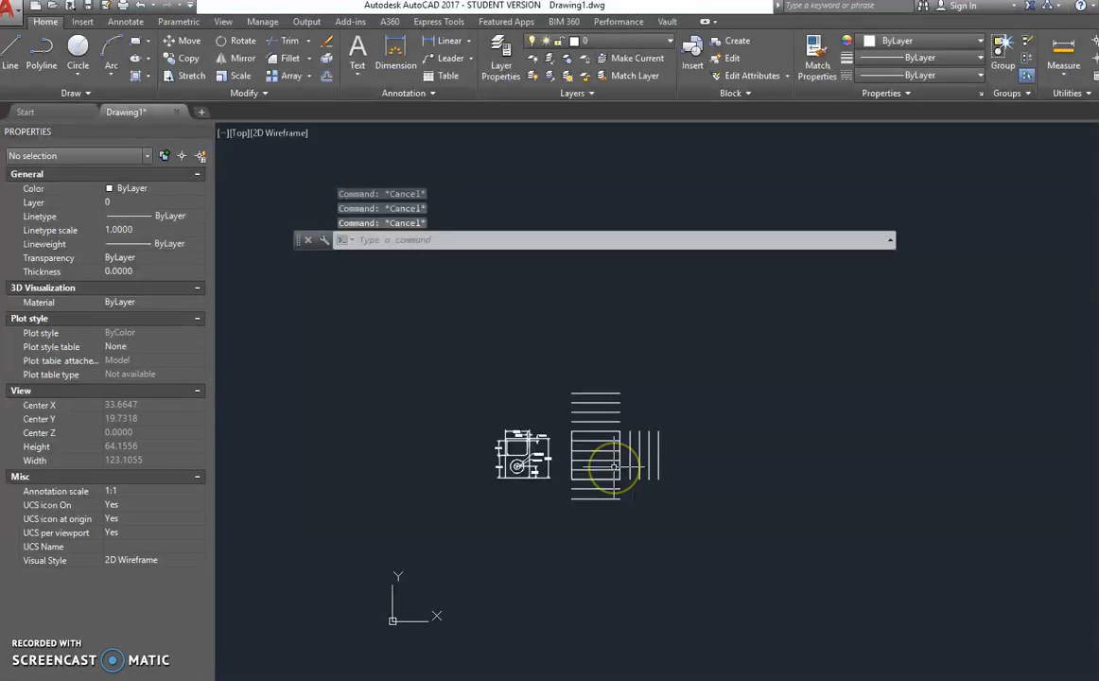
Offset the outermost vertical line beside the square outward at 1-unit spacing with the Multiple option, adding 16 lines, and end the command
text(o)
key(Return)
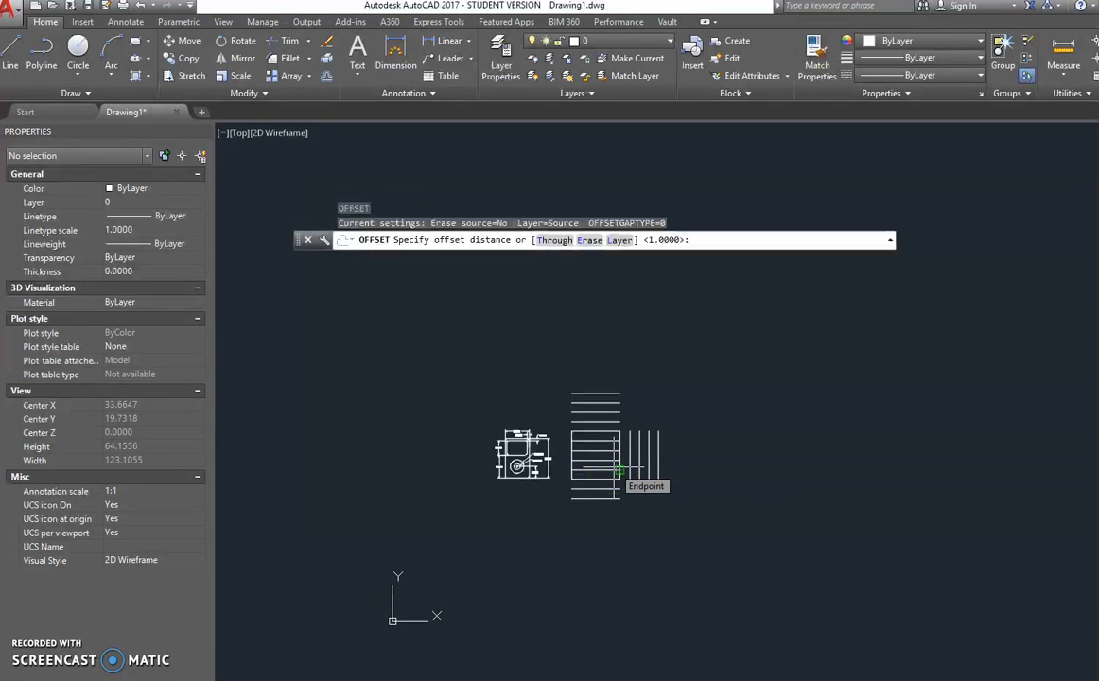
scroll(614, 468, up, 3)
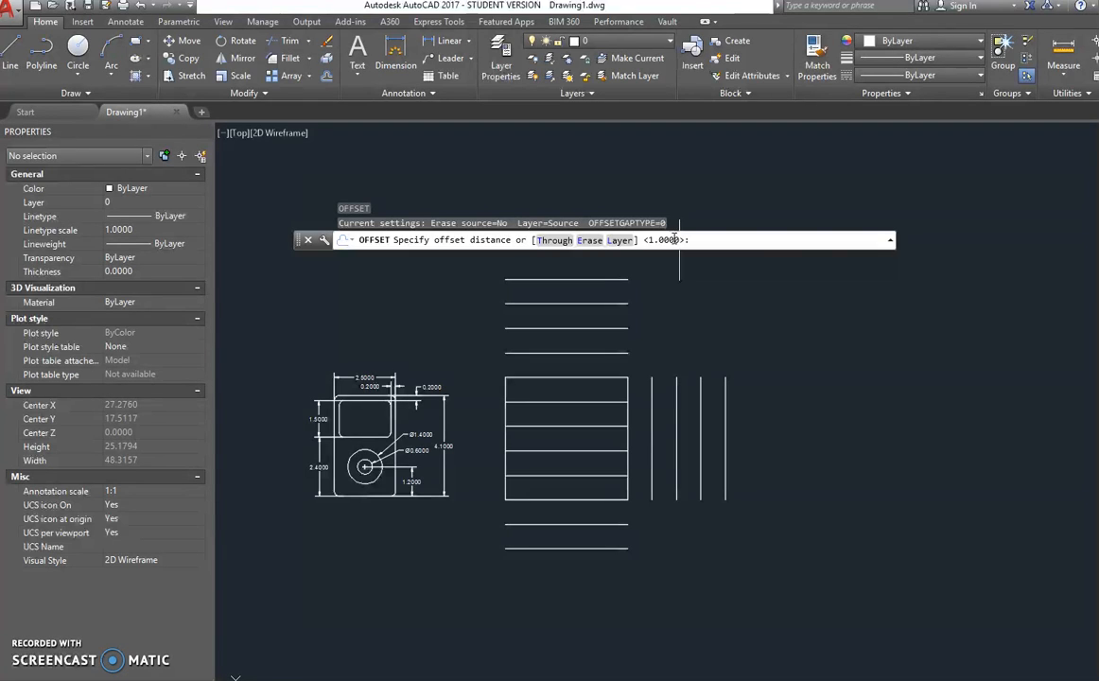
key(Return)
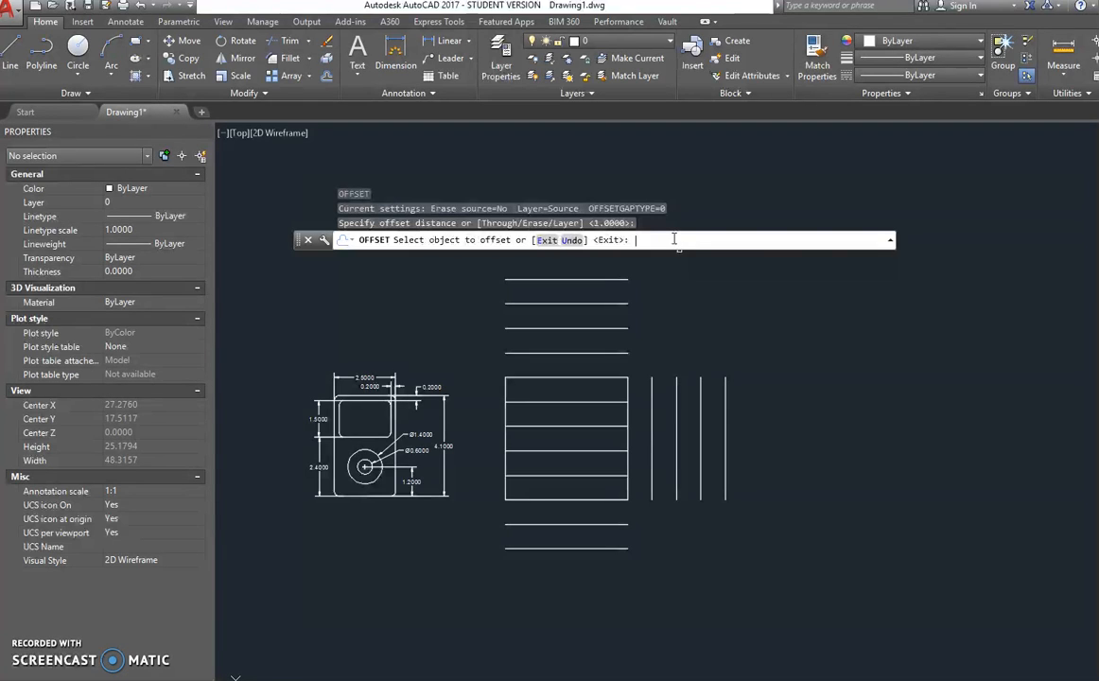
click(725, 395)
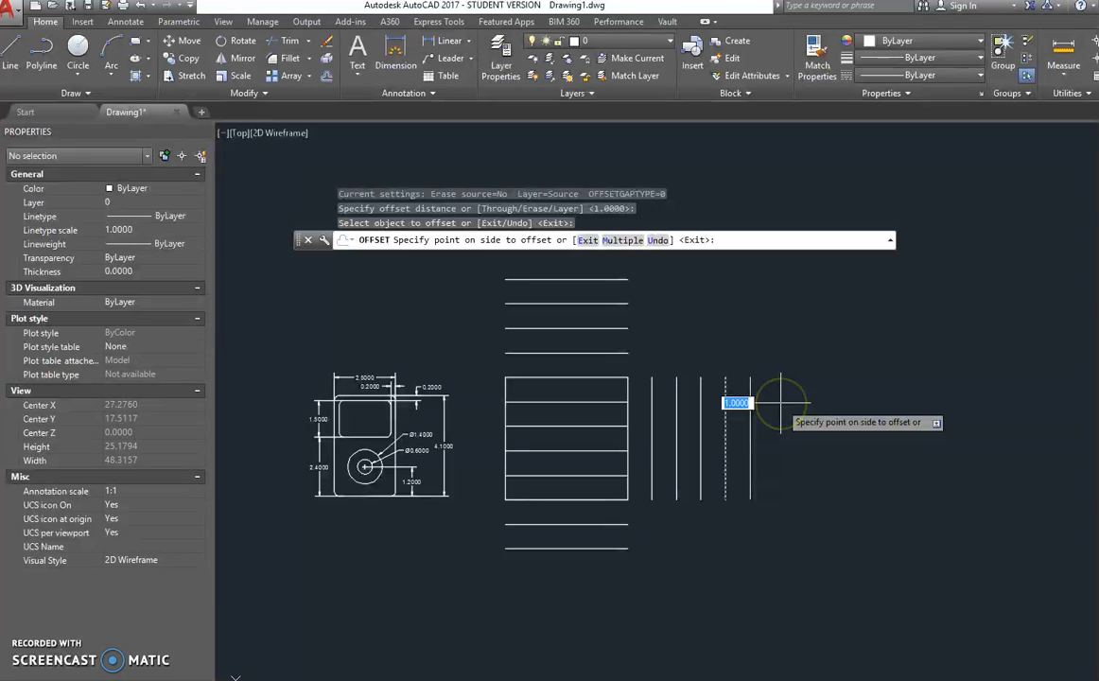
click(612, 240)
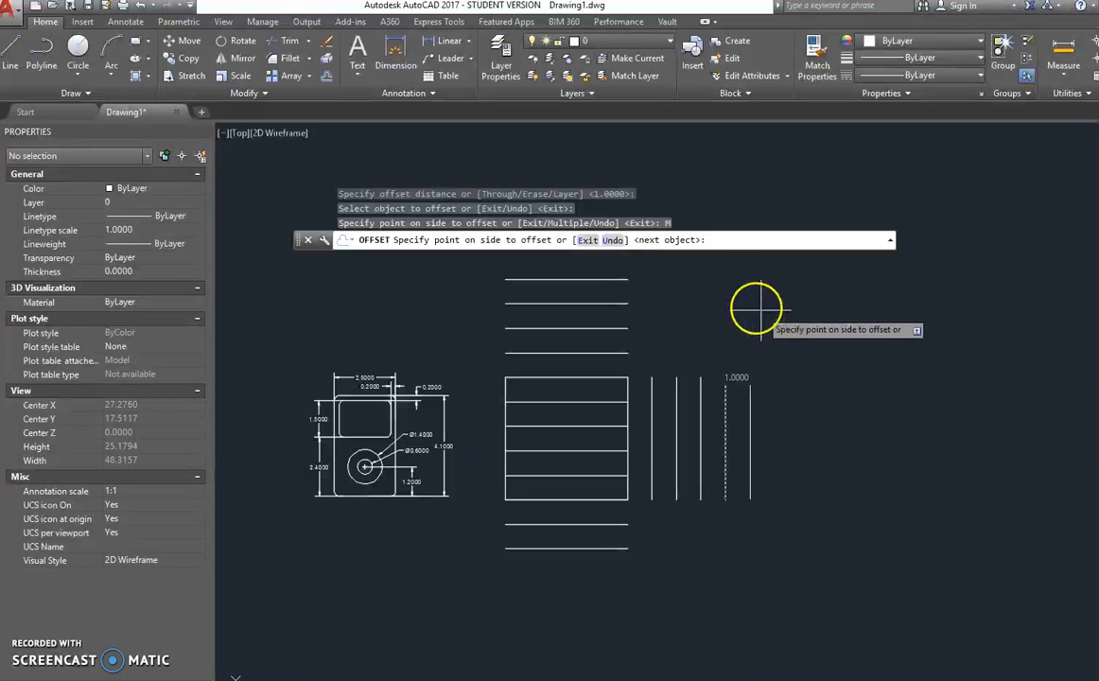
click(839, 391)
click(841, 393)
click(851, 391)
click(918, 384)
click(998, 383)
click(1019, 383)
click(1027, 384)
click(1032, 384)
middle_drag(1032, 384, 814, 382)
click(914, 372)
click(966, 373)
click(1002, 372)
click(1014, 371)
click(1015, 373)
click(1015, 371)
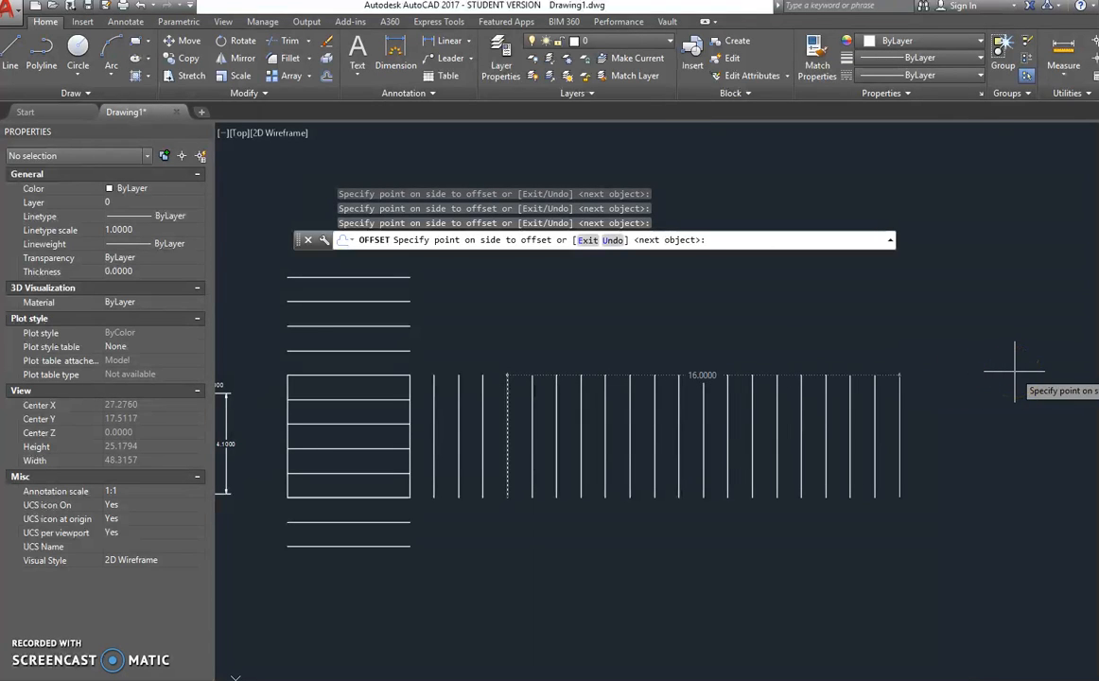
click(952, 356)
key(Escape)
key(Escape)
key(Escape)
Look over the square and the rows of offset lines around it
scroll(716, 353, down, 2)
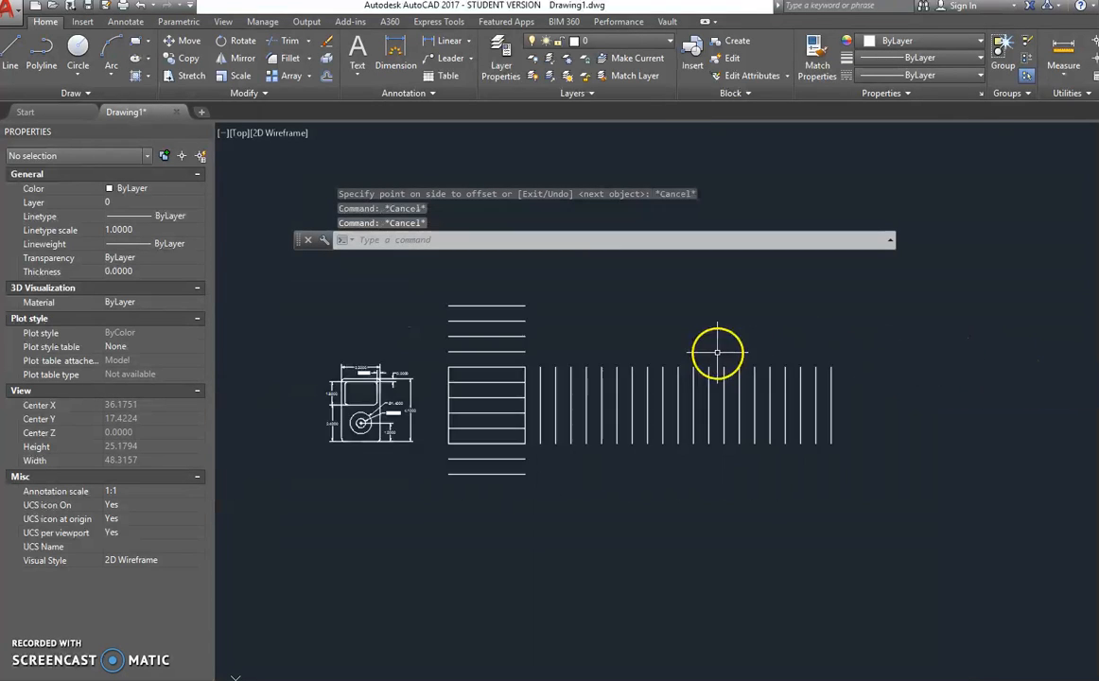
middle_drag(717, 353, 782, 322)
scroll(576, 375, up, 2)
mouse_move(572, 377)
middle_down()
mouse_move(577, 413)
mouse_move(507, 413)
middle_up()
scroll(541, 402, up, 2)
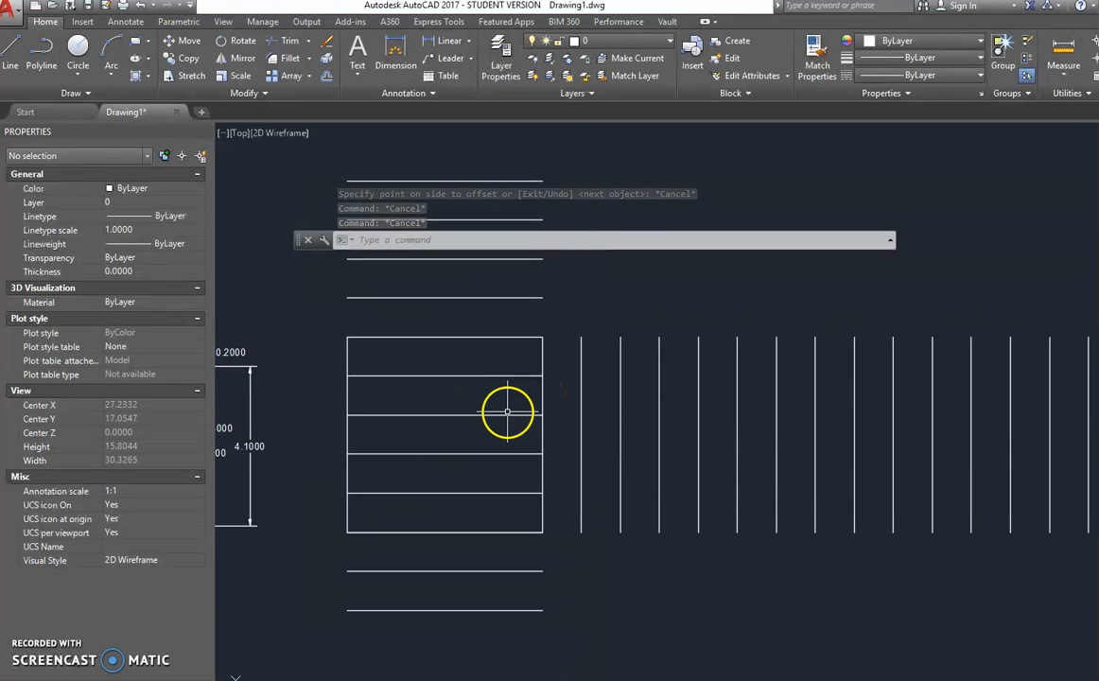
scroll(508, 389, down, 4)
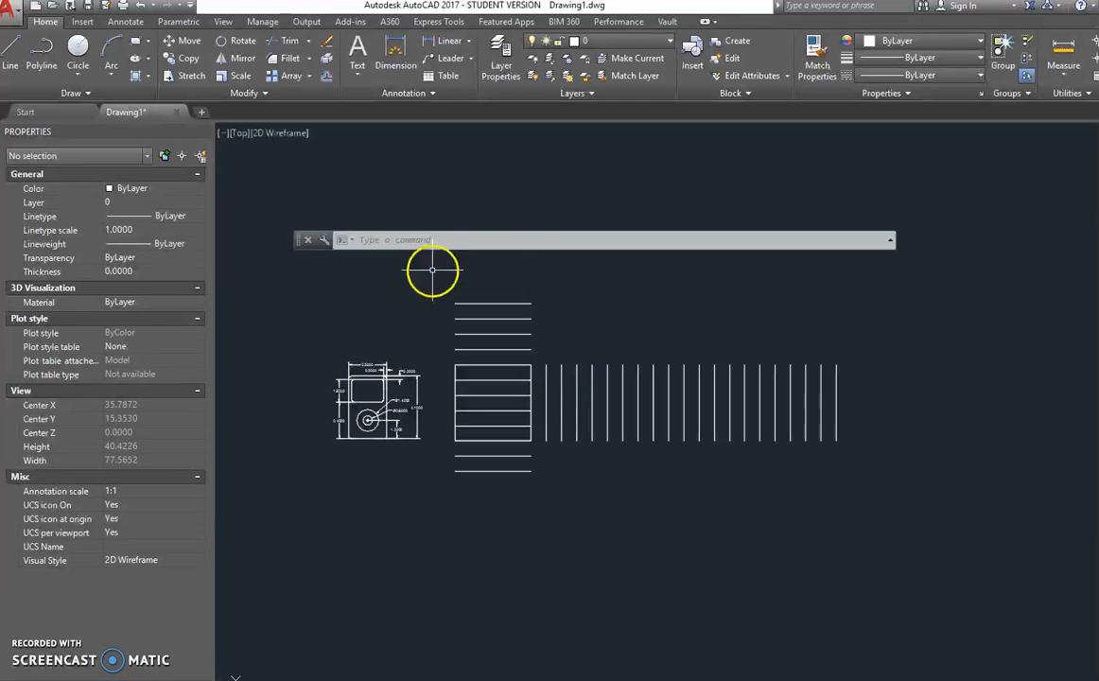
scroll(516, 409, up, 2)
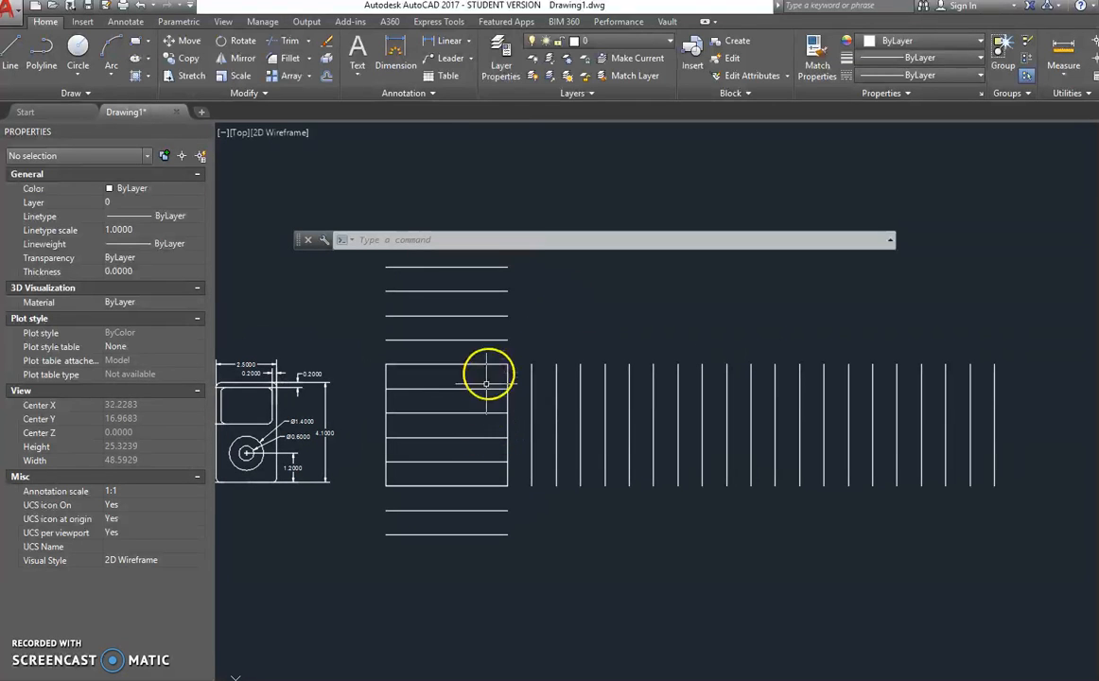
middle_drag(484, 392, 541, 401)
scroll(491, 401, down, 2)
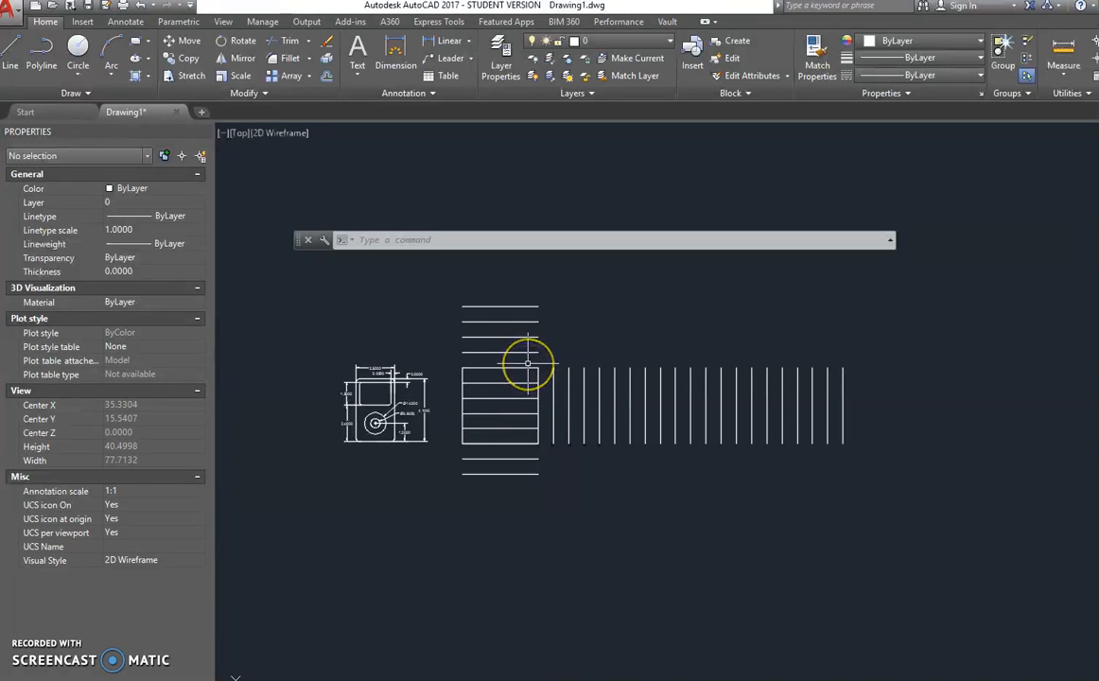
Examine the rounded corners of the dimensioned reference part beside the square
scroll(527, 363, up, 2)
scroll(339, 427, up, 2)
middle_drag(323, 403, 586, 478)
scroll(526, 442, up, 2)
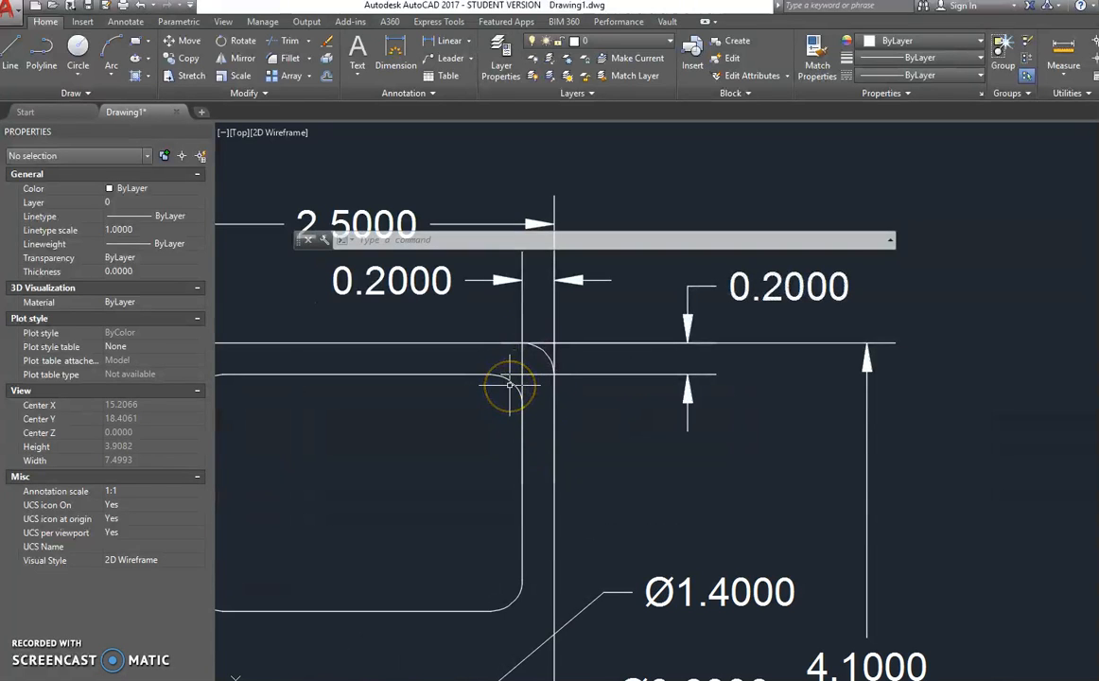
scroll(511, 381, down, 4)
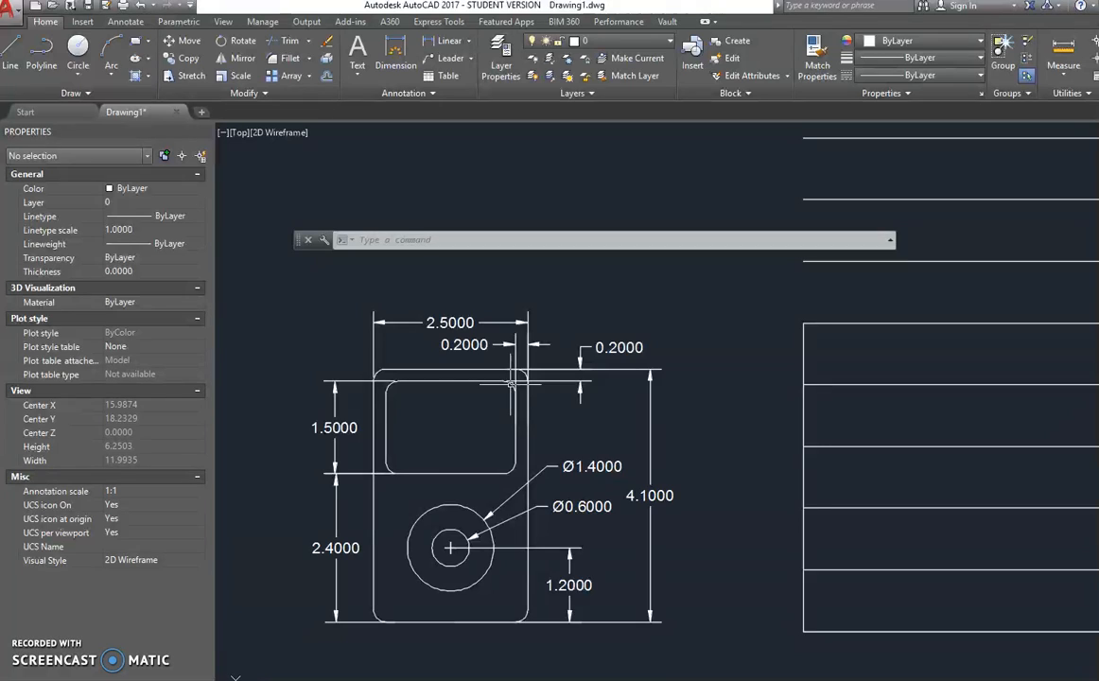
mouse_move(456, 355)
middle_down()
mouse_move(466, 393)
mouse_move(388, 397)
middle_up()
mouse_move(456, 412)
middle_down()
mouse_move(439, 444)
mouse_move(380, 445)
middle_up()
key(Escape)
key(Escape)
key(Escape)
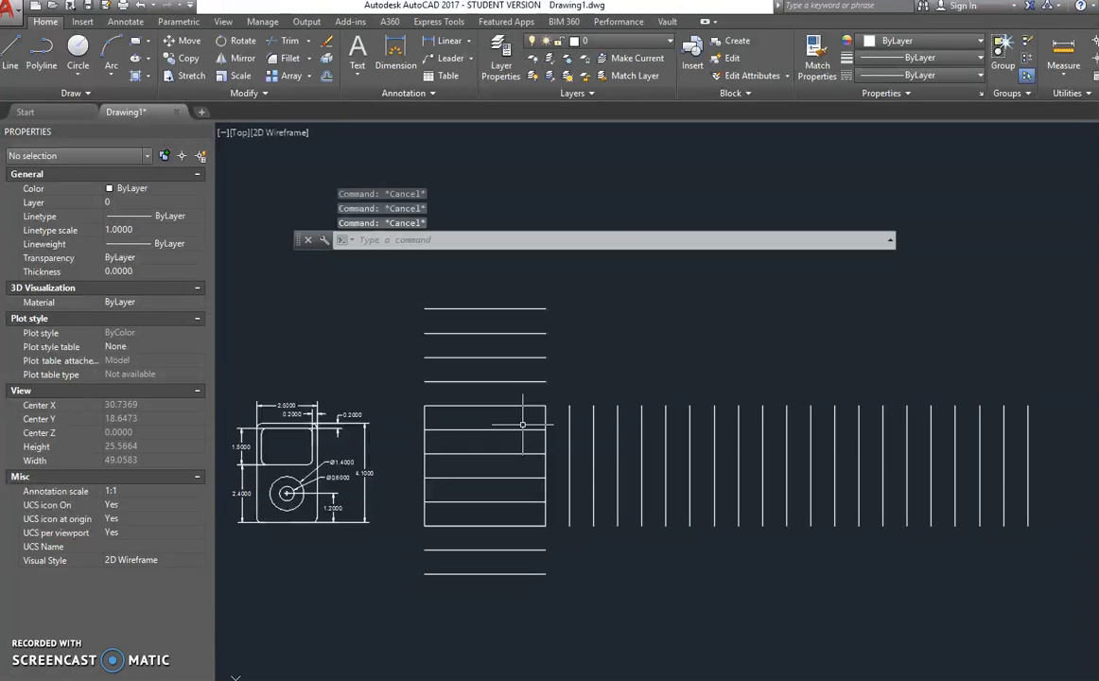
Fillet the nearest vertical line outside the square to the lowest horizontal line above it, with a radius of 0.2
key(Return)
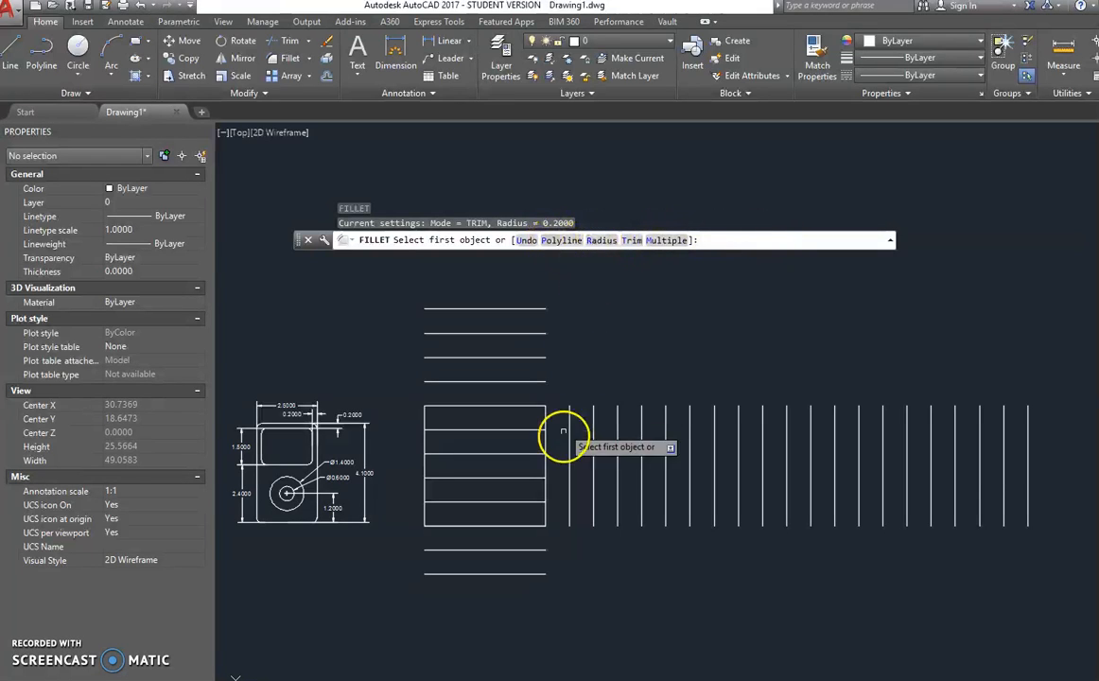
click(601, 240)
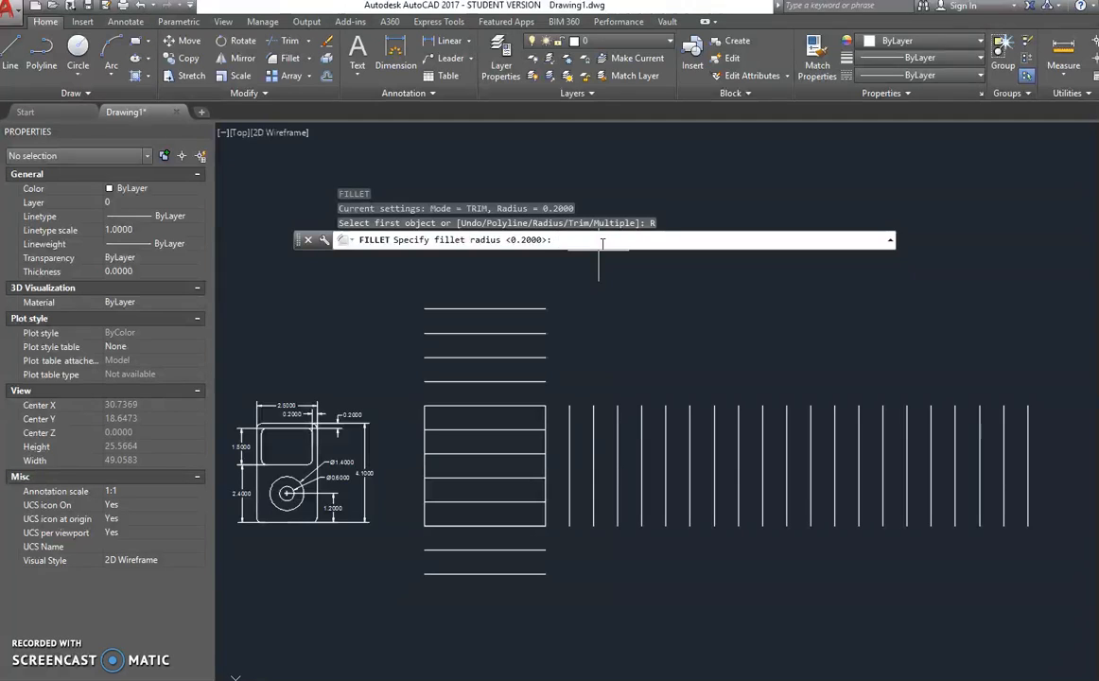
text(.2)
key(Return)
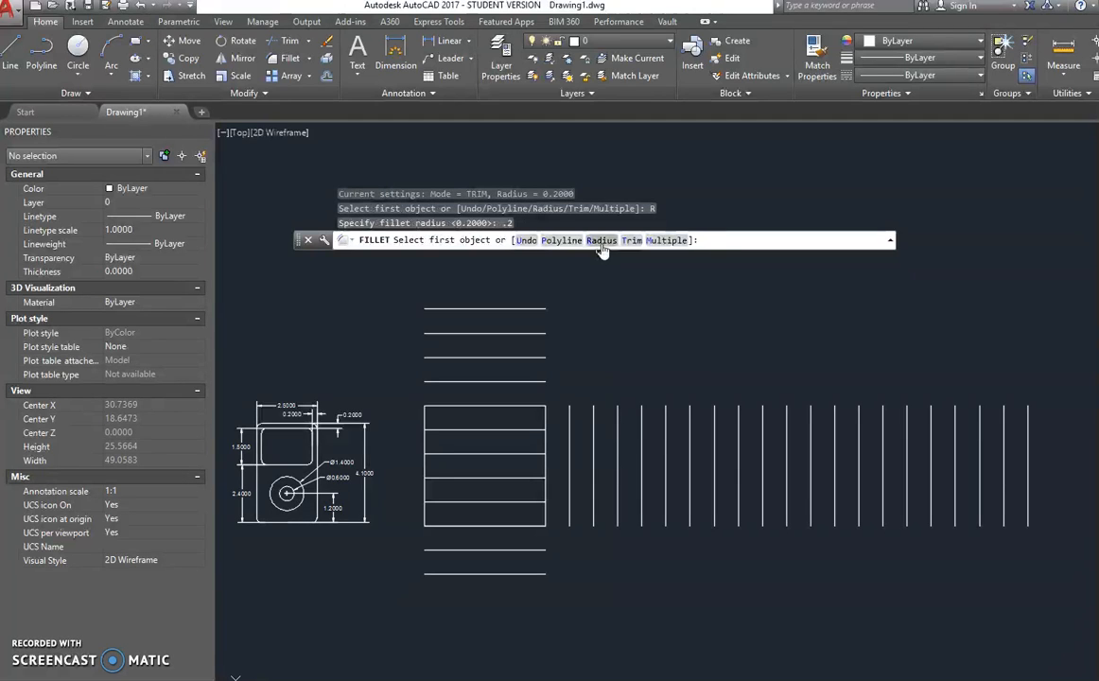
click(569, 417)
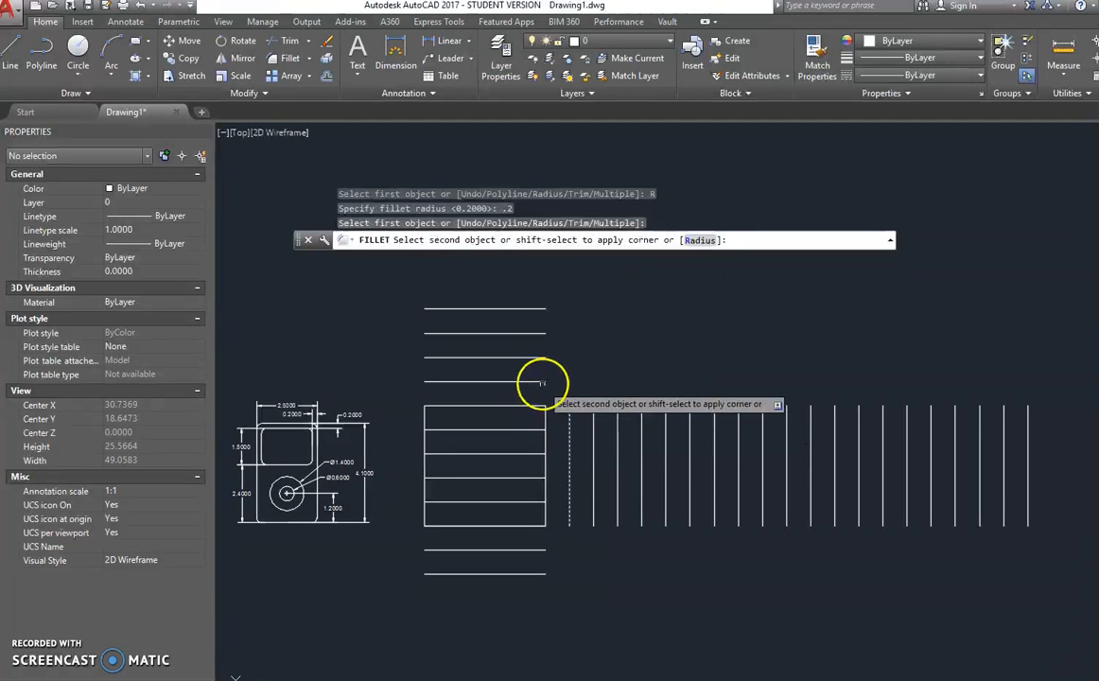
click(542, 383)
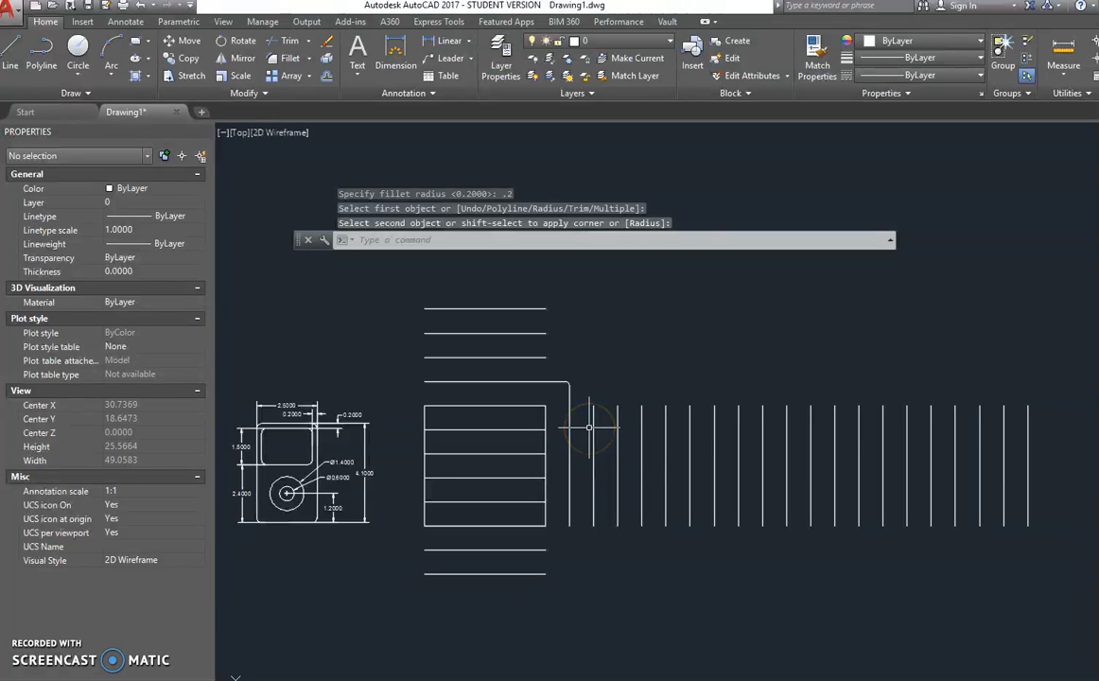
Fillet the second, third and fourth vertical lines outside the square to the matching horizontal lines above it, using the same radius
key(Return)
click(553, 379)
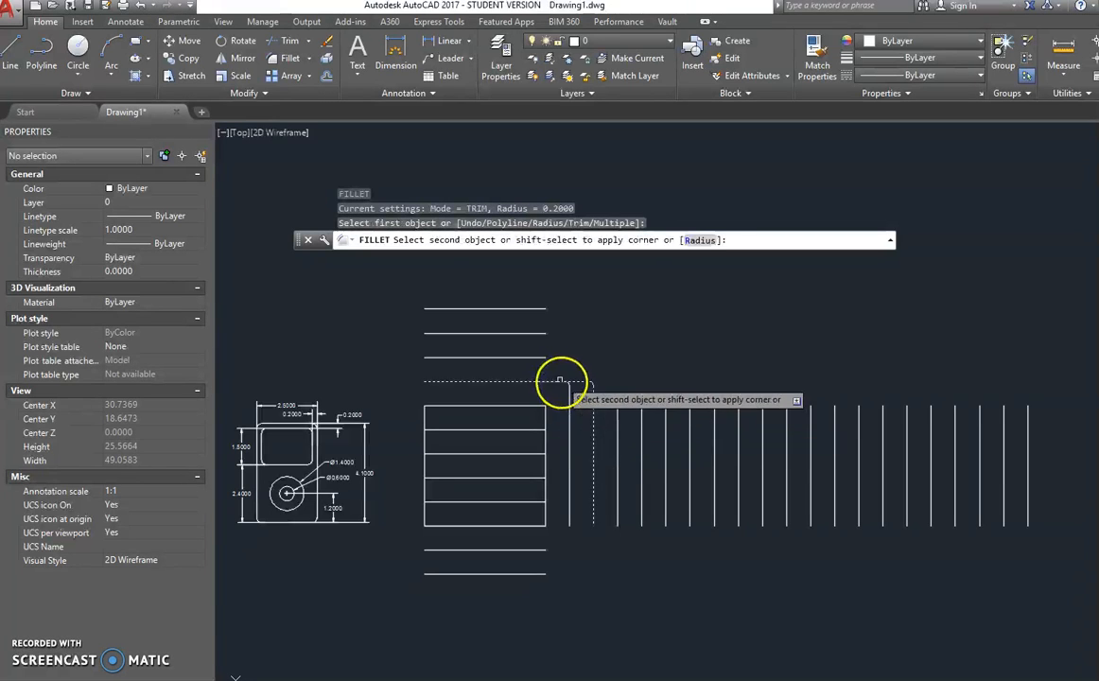
click(568, 382)
key(Return)
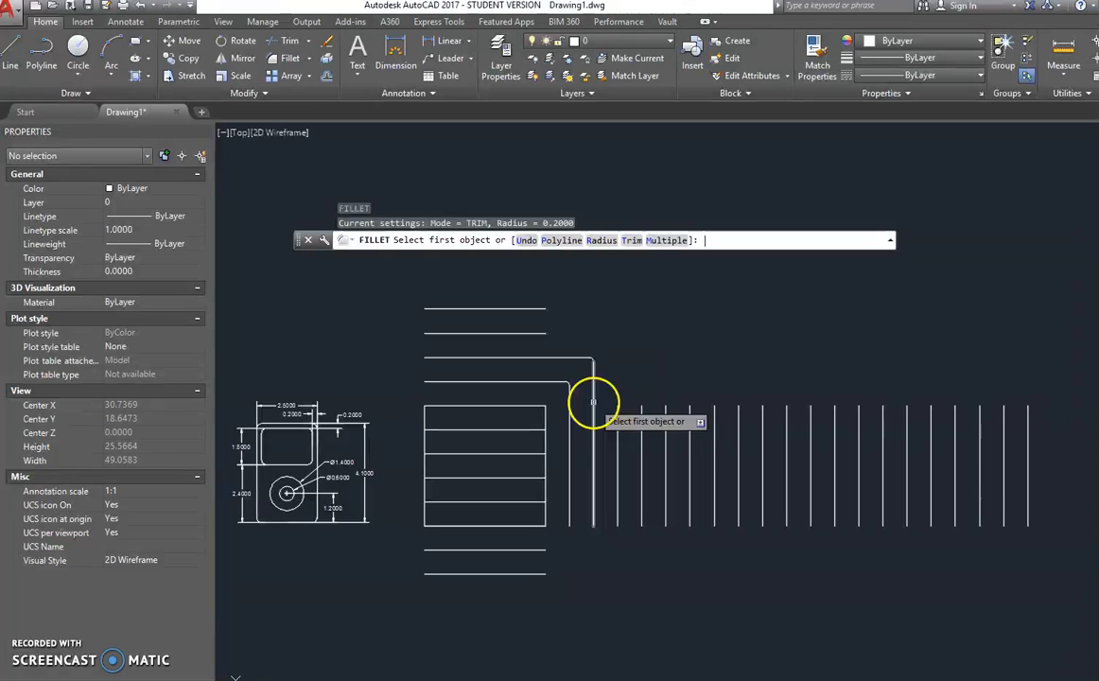
click(617, 419)
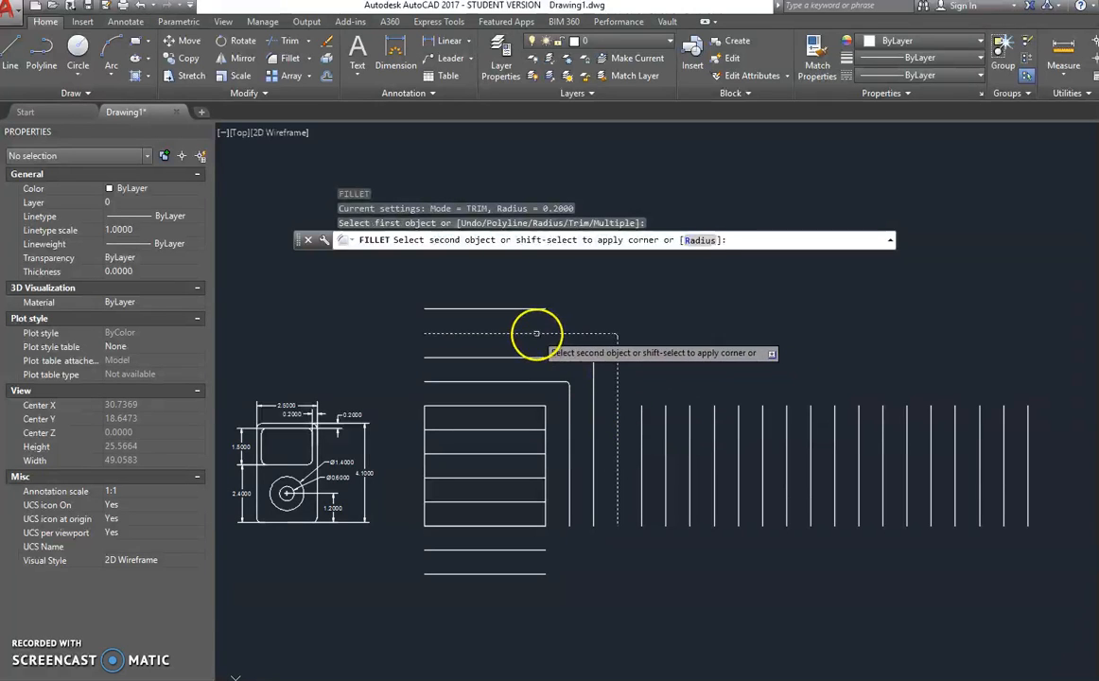
click(537, 332)
key(Return)
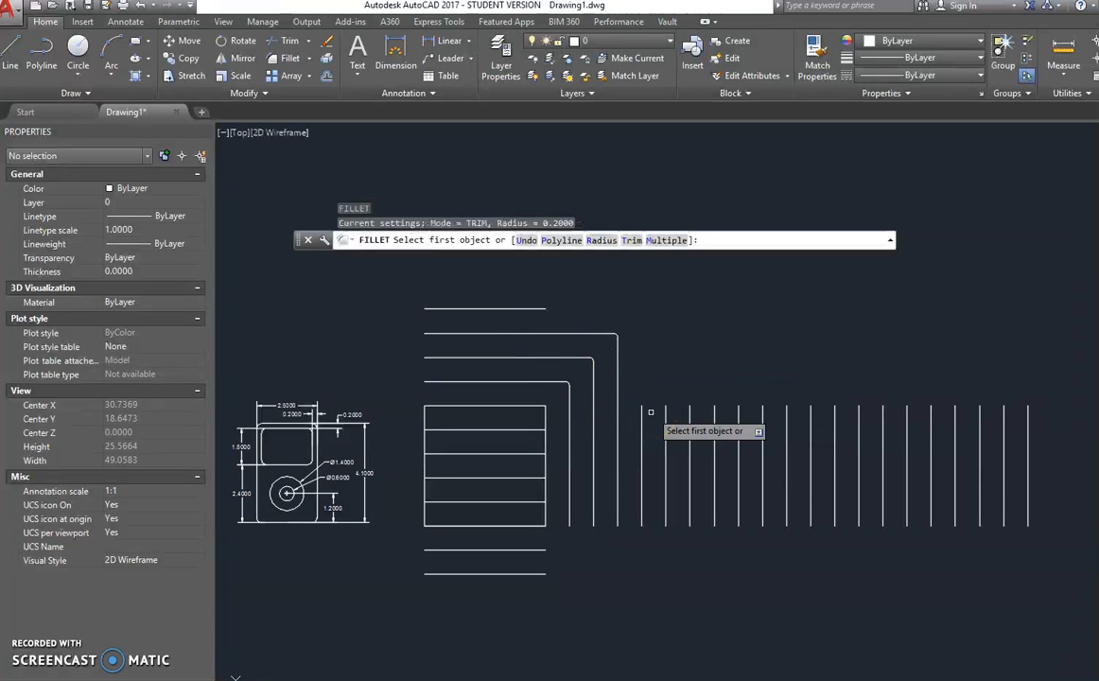
click(643, 413)
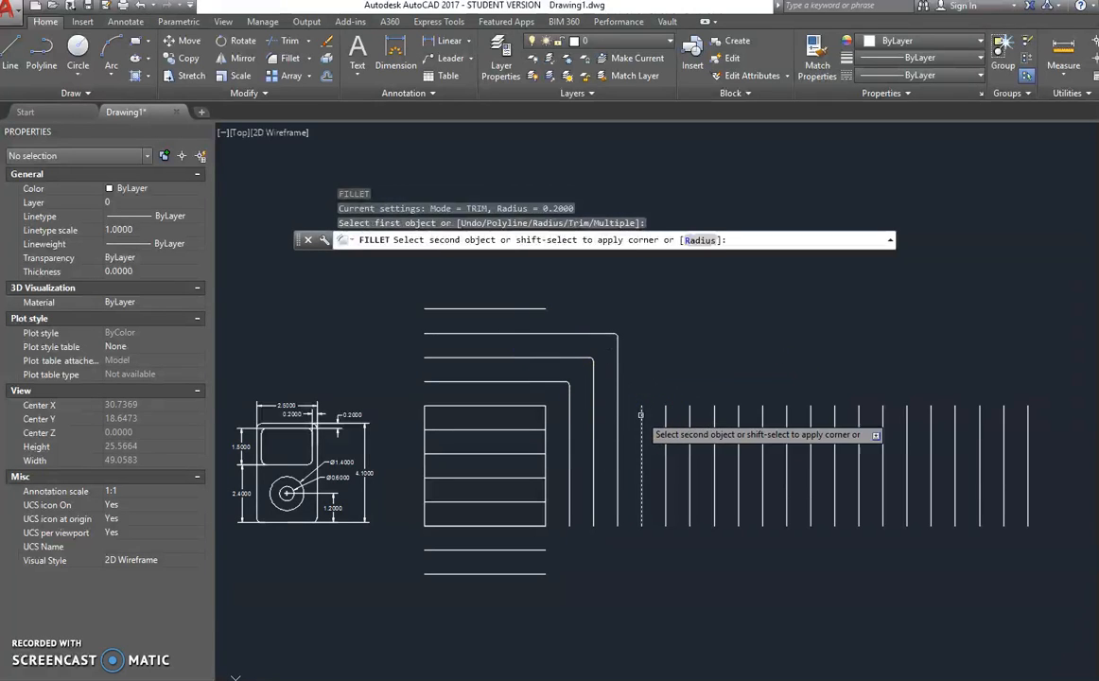
click(535, 308)
key(Escape)
key(Escape)
key(Escape)
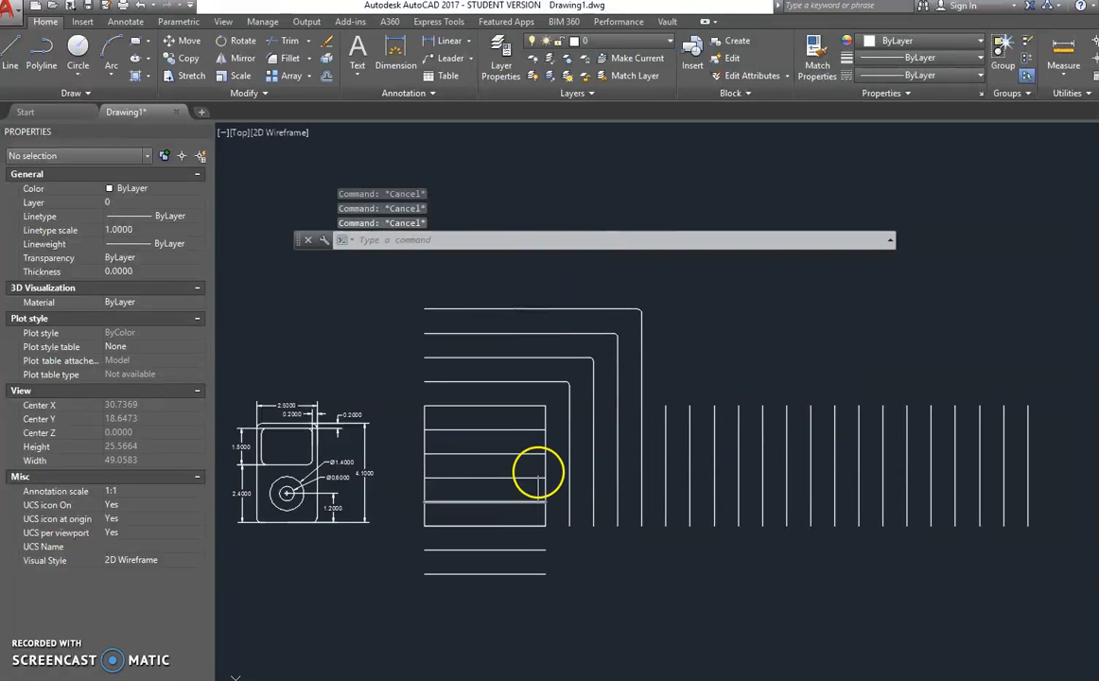
Fillet the first horizontal line below the square to the nearest vertical line outside it
key(Return)
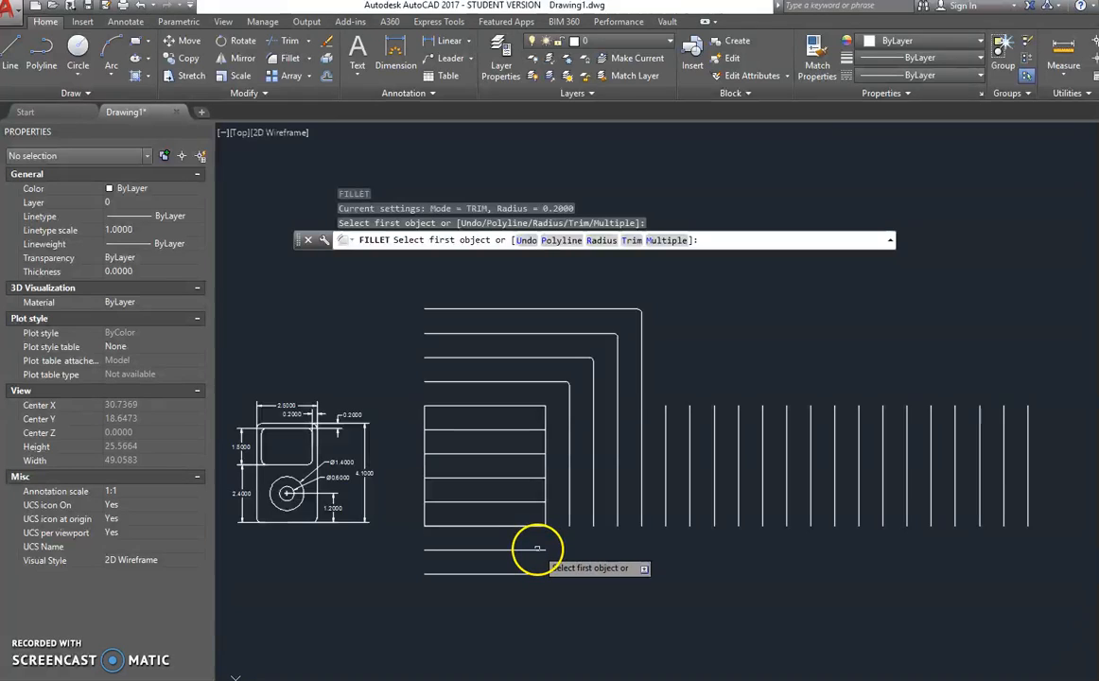
click(536, 548)
click(568, 448)
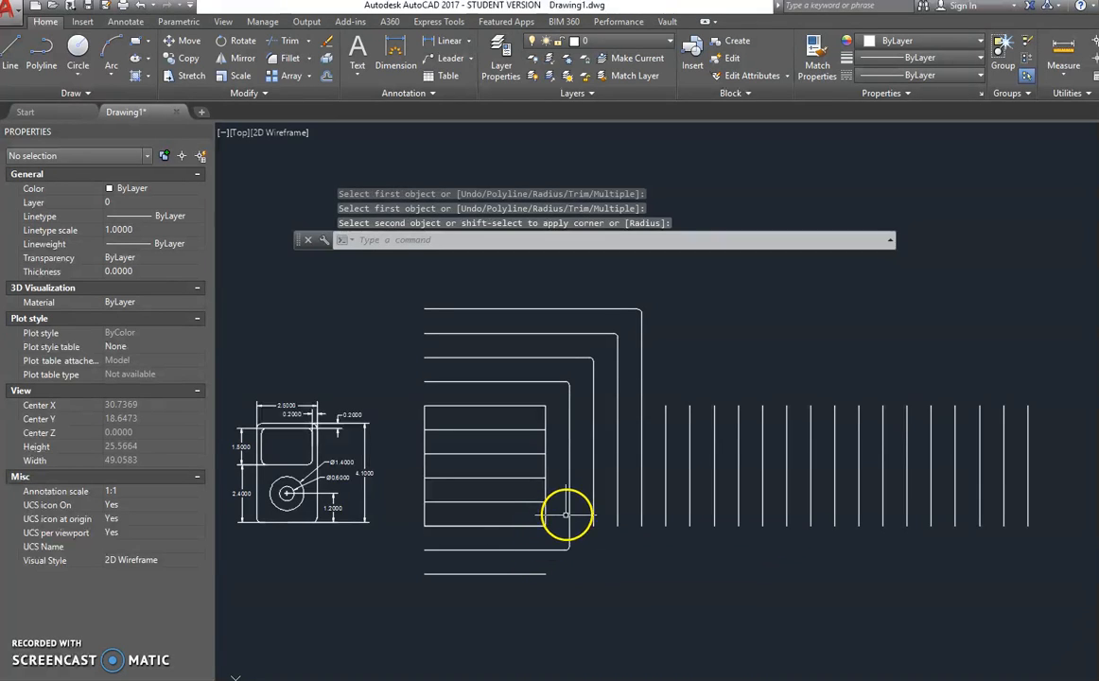
key(Return)
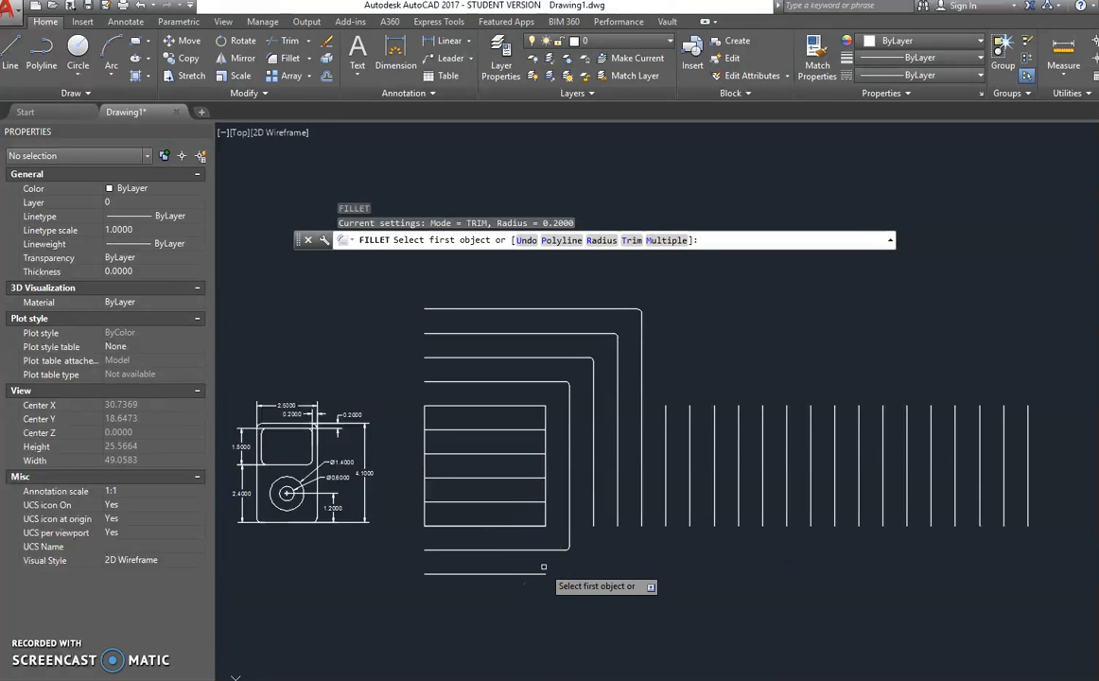
scroll(544, 566, up, 2)
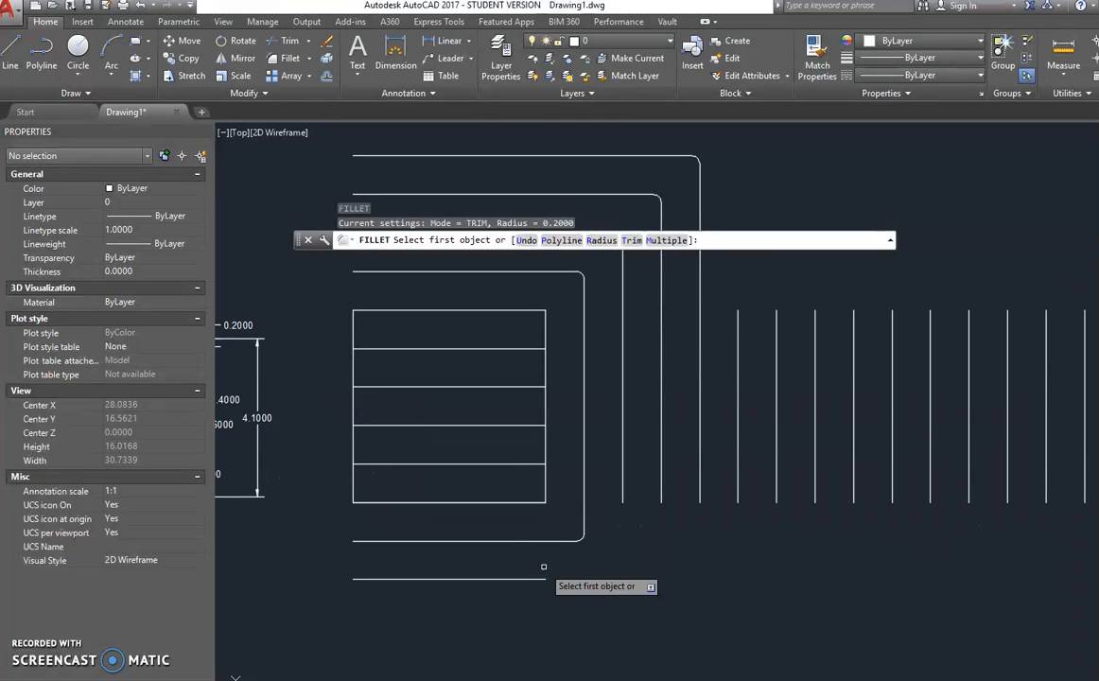
key(Escape)
key(Escape)
key(Escape)
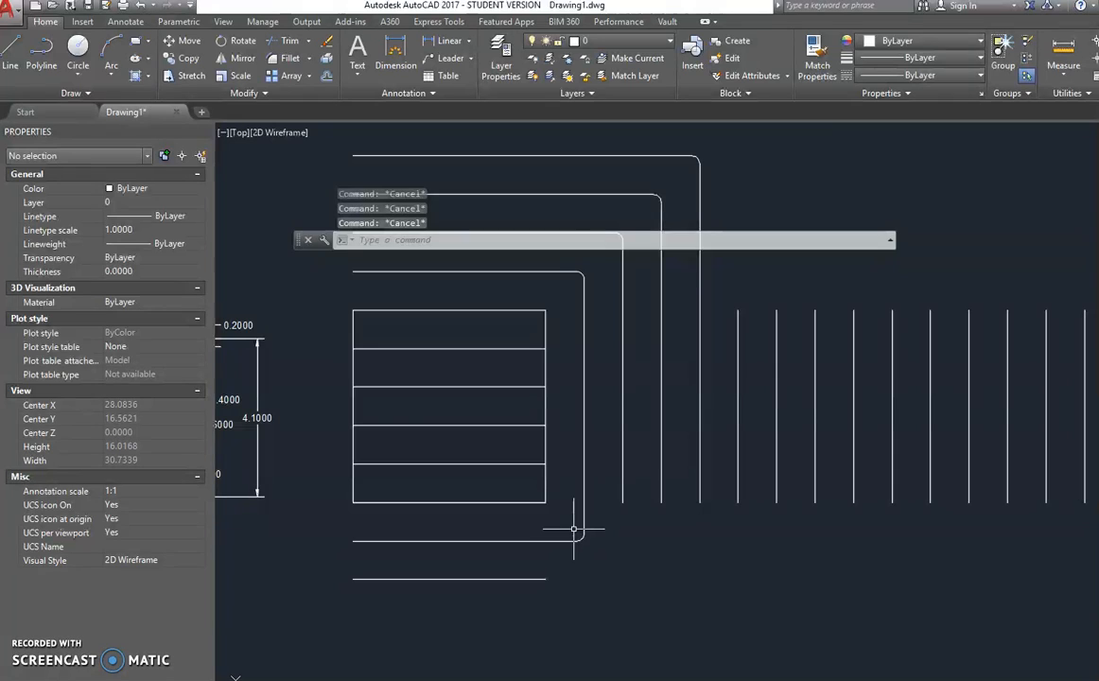
Restart Fillet with the Multiple option and join the second line below the square to the second vertical line outside it
key(Return)
click(667, 240)
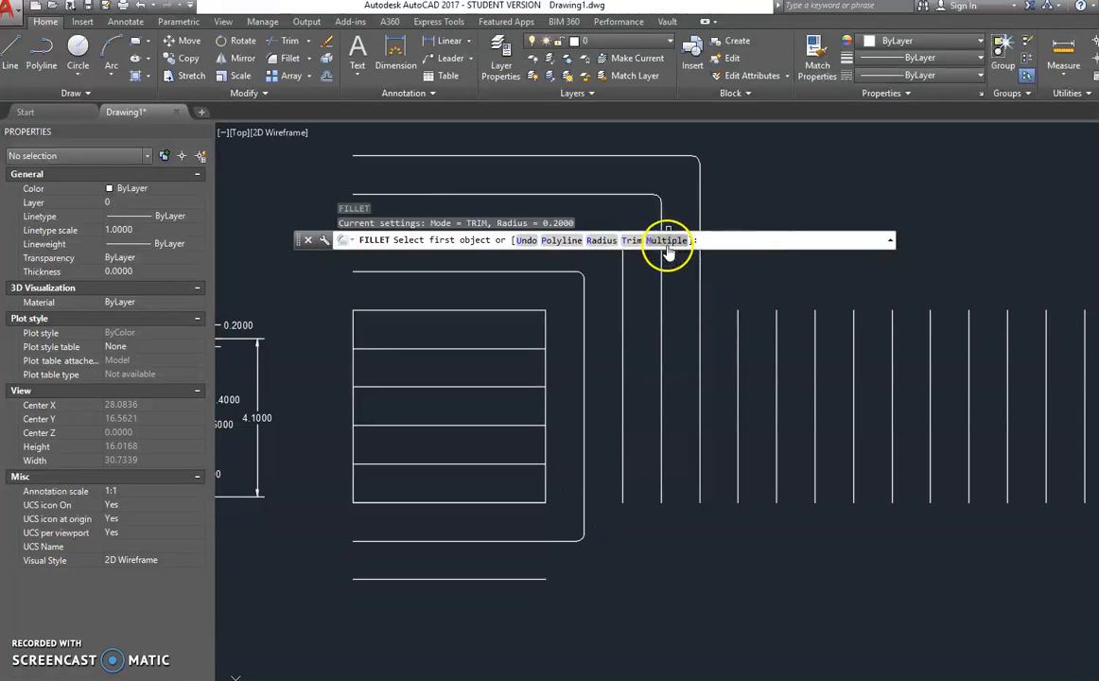
click(542, 579)
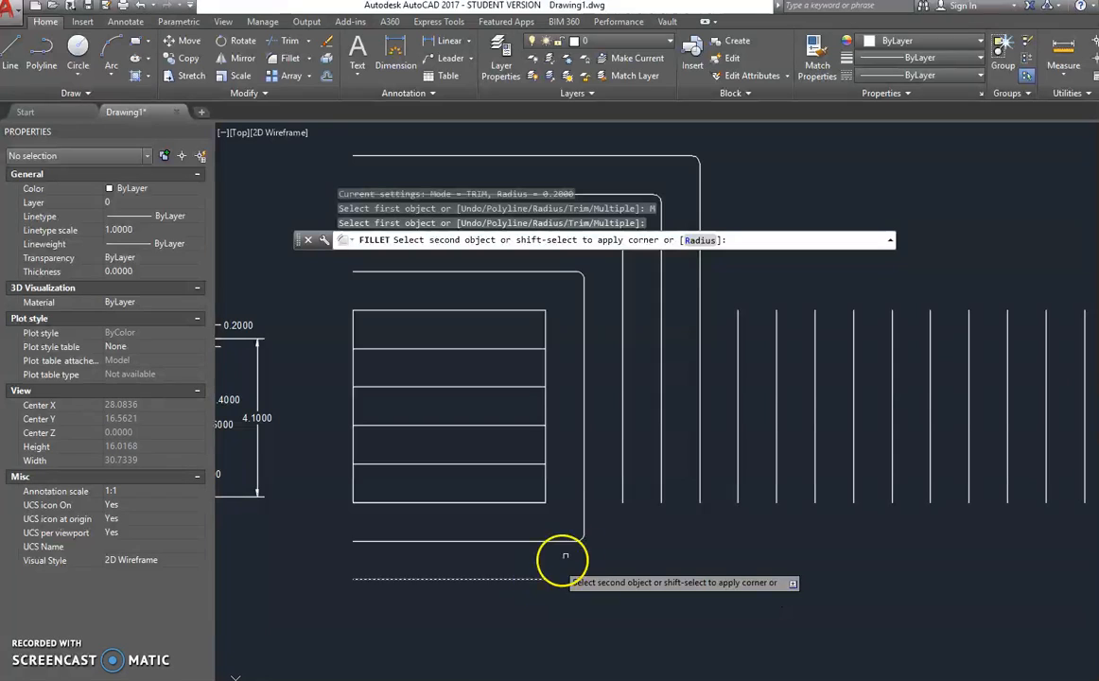
click(623, 466)
Continue the multiple fillet, joining the fifth and seventh vertical lines to the first and second horizontal lines above the square, respectively
middle_drag(633, 388, 646, 493)
click(739, 466)
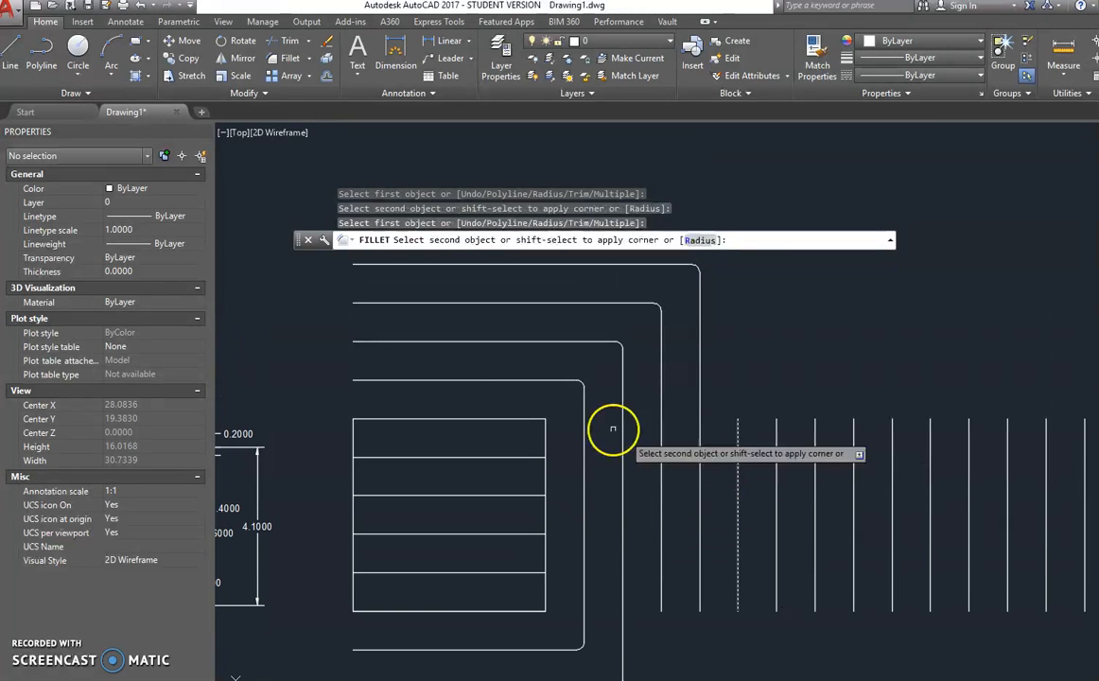
click(513, 379)
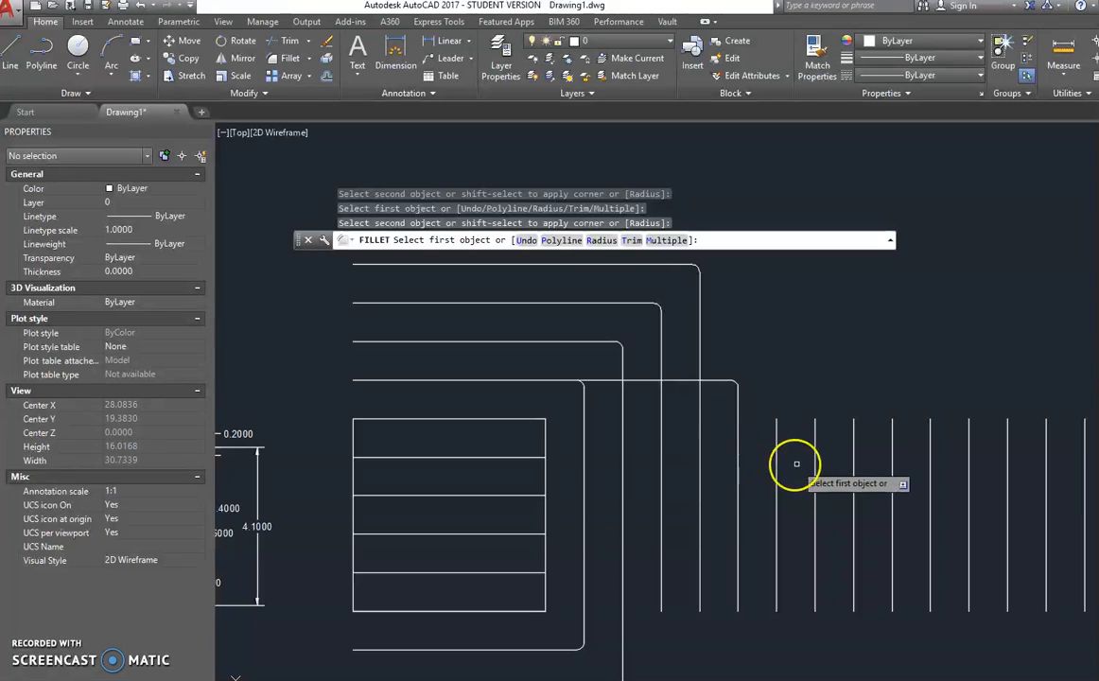
click(815, 466)
click(579, 342)
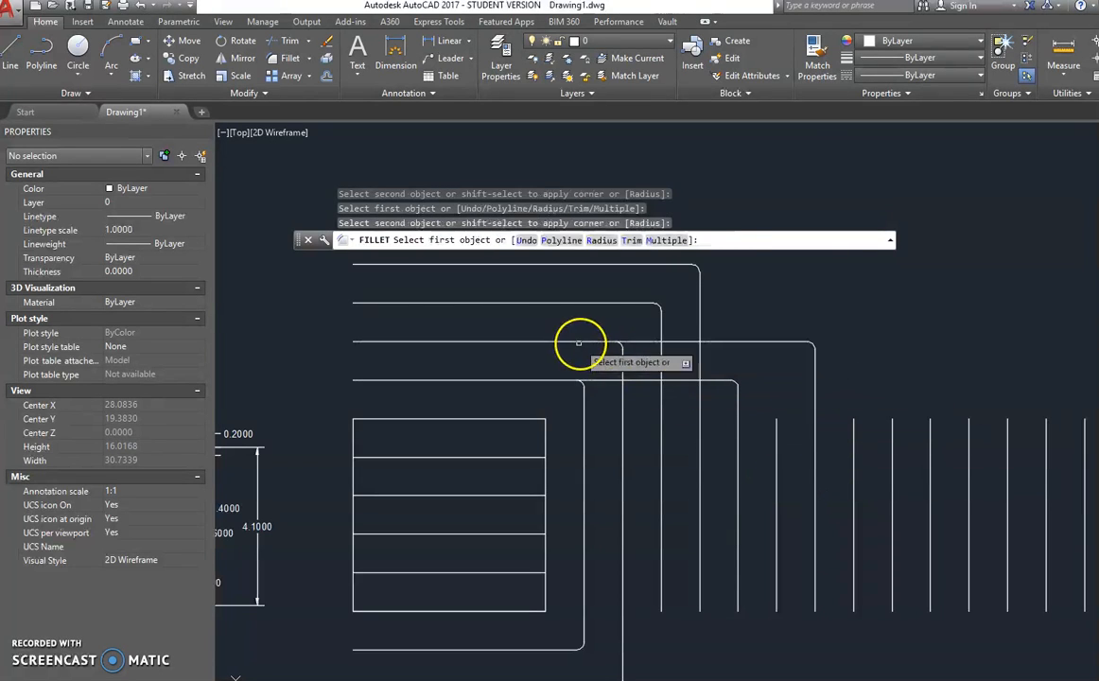
Fillet the ninth and tenth vertical lines outside the square to the third and fourth horizontal lines above it, respectively
click(893, 469)
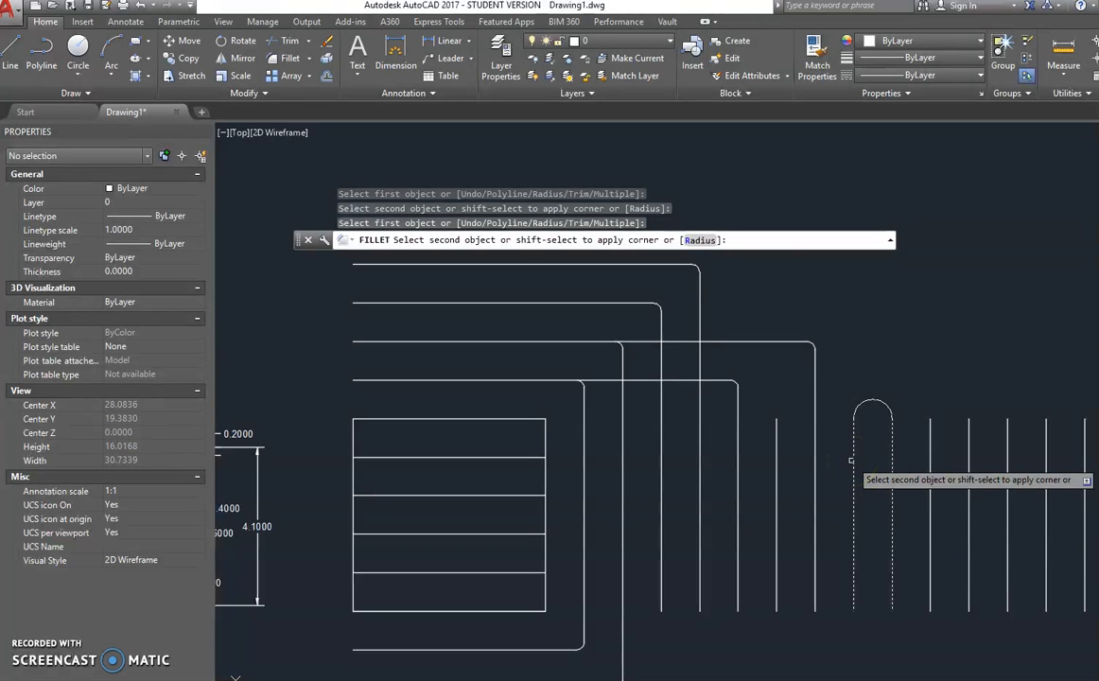
click(569, 304)
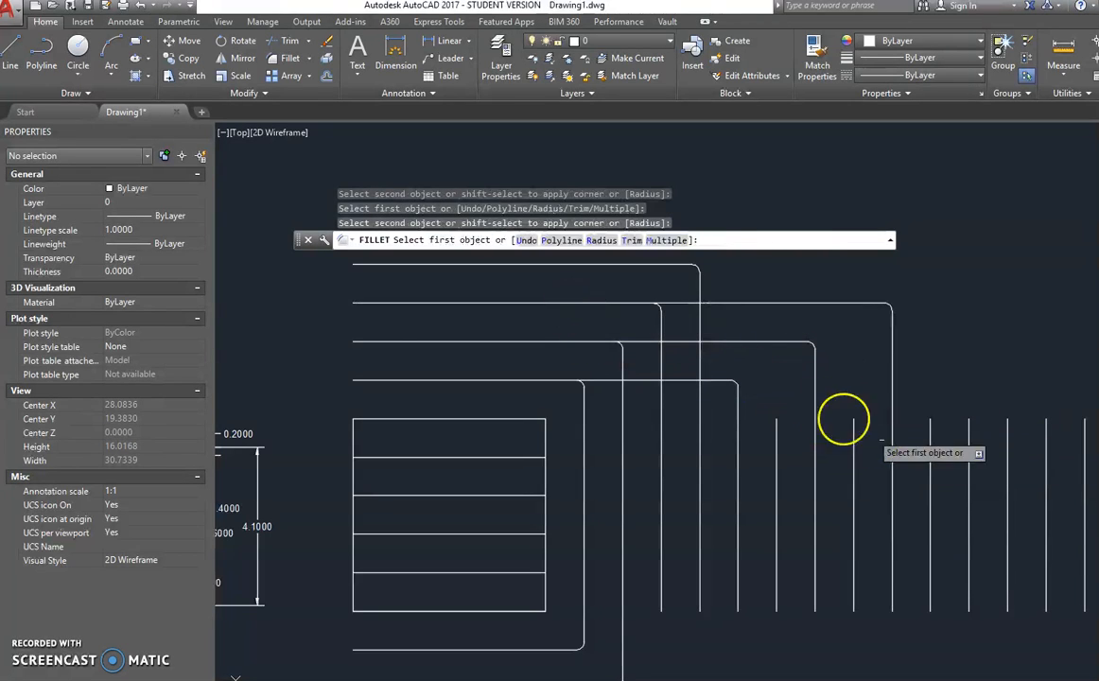
click(929, 456)
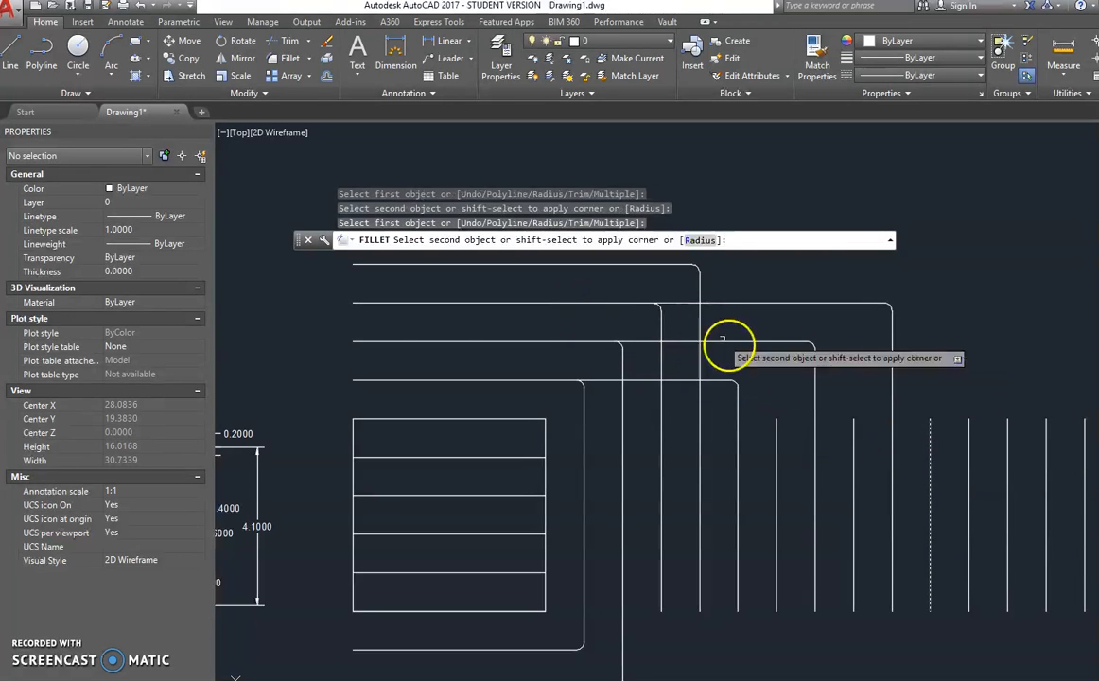
click(611, 266)
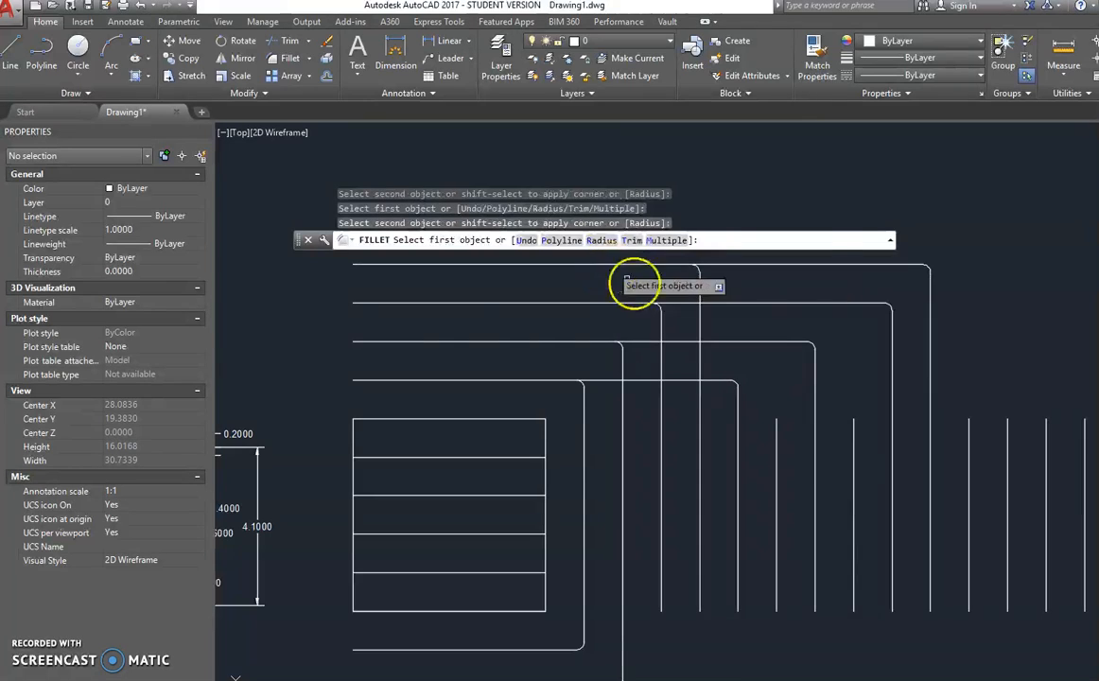
Fillet the sixth vertical line to the third horizontal line above the square and end the multiple fillet
click(781, 452)
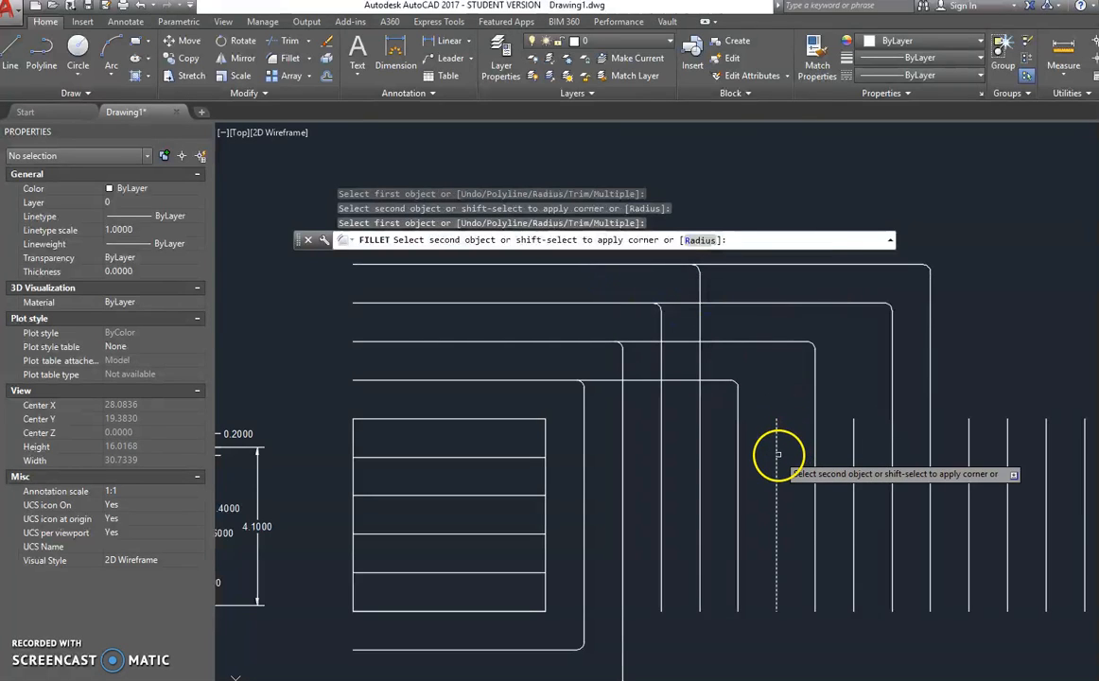
click(613, 304)
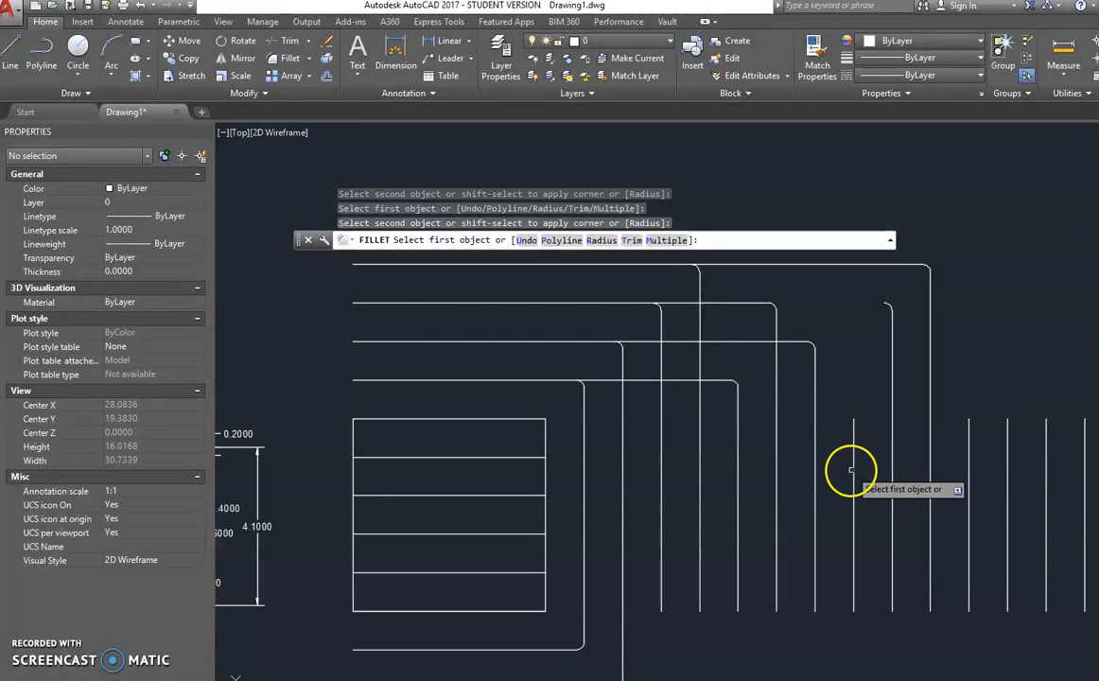
key(Escape)
key(Escape)
key(Escape)
key(Escape)
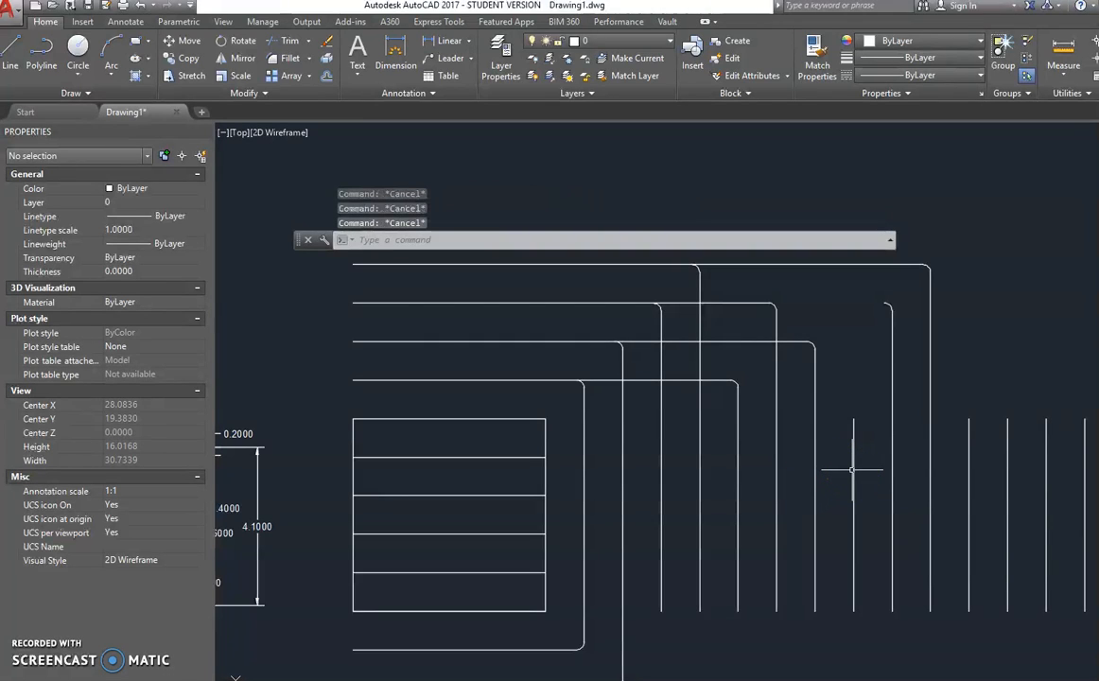
Draw a large circle centred on the midpoint of the fourth vertical line, crossing the surrounding filleted lines
key(Return)
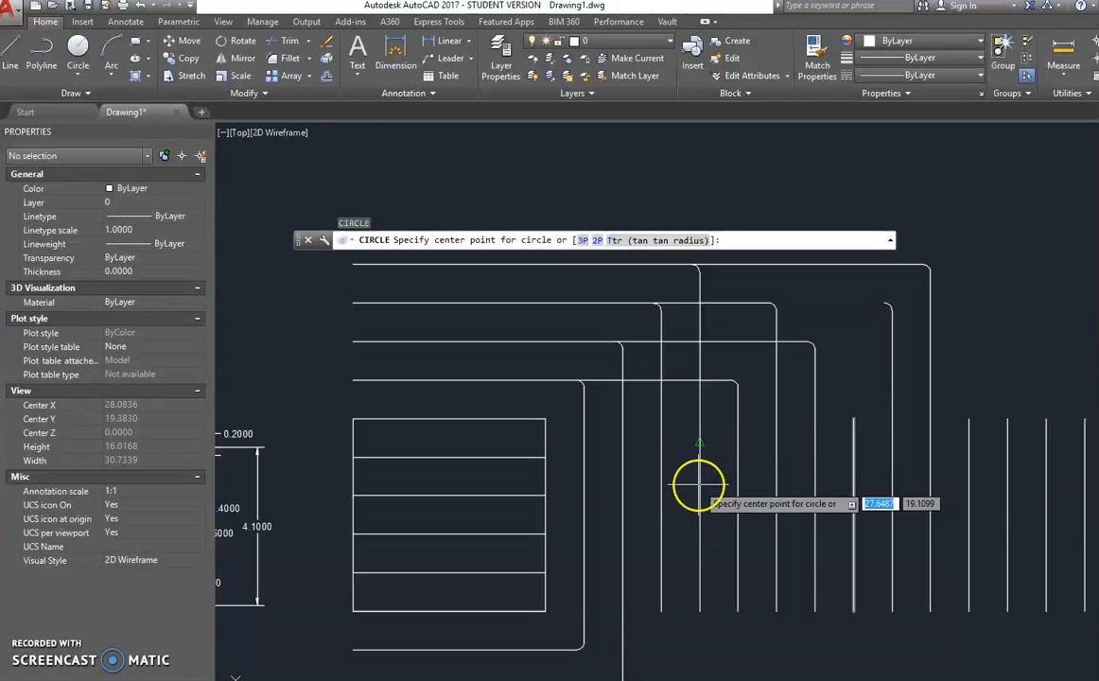
click(699, 441)
key(Escape)
key(Escape)
key(Escape)
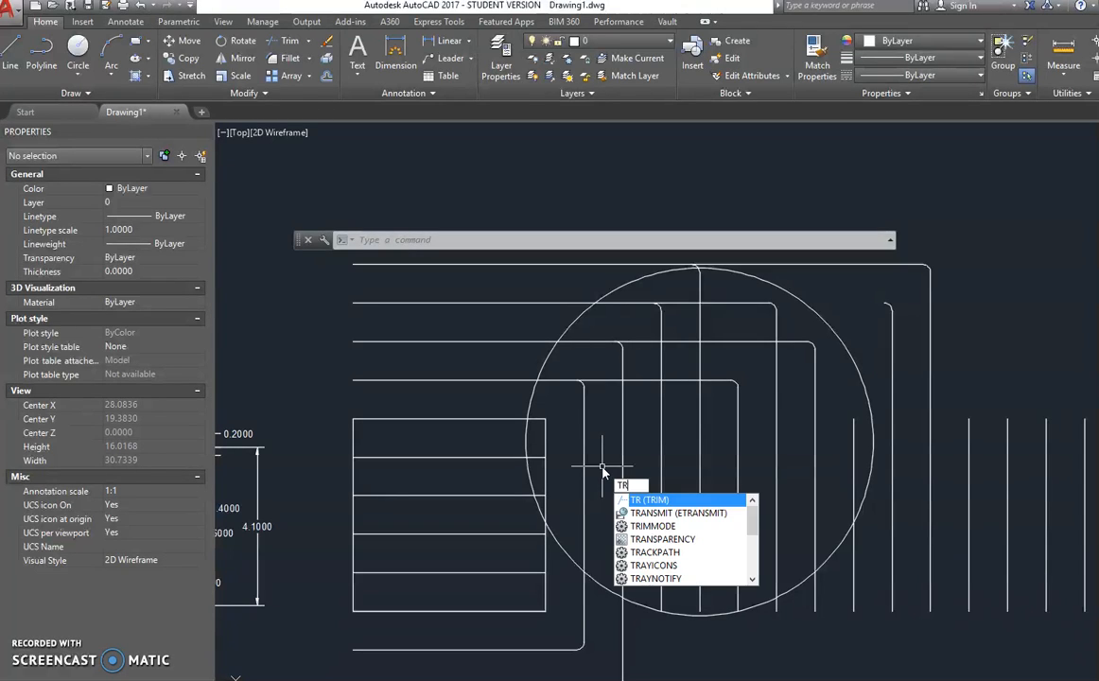
key(Return)
key(Return)
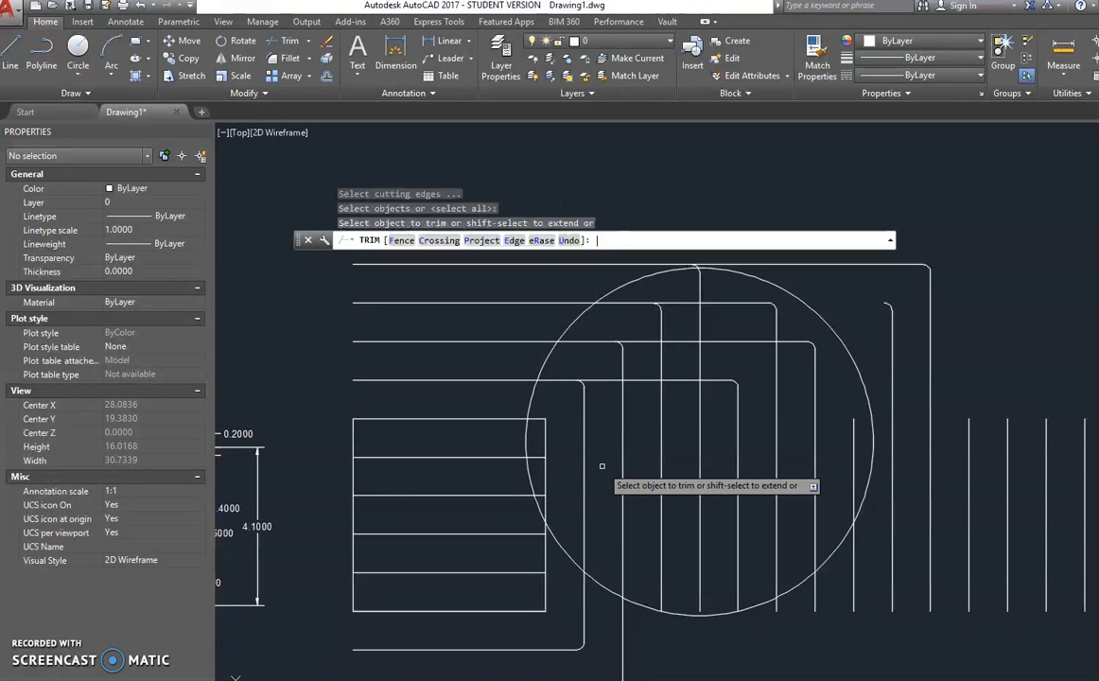
key(Escape)
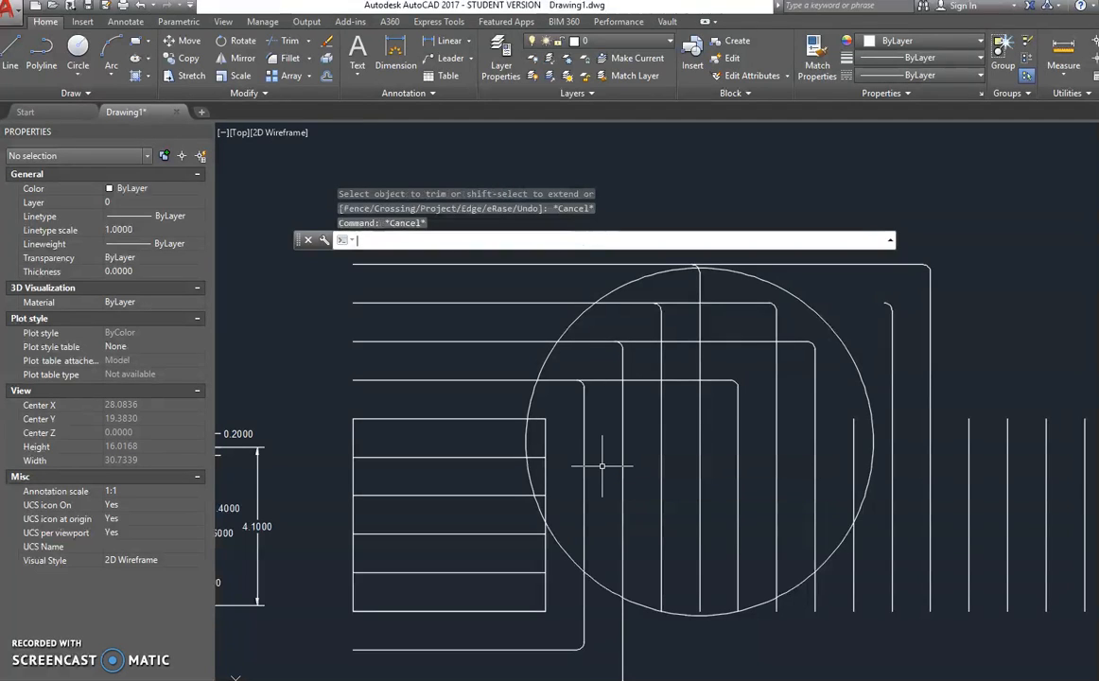
Using all objects as cutting edges, trim the first vertical line and the first horizontal line above the square just inside the circle
text(tr)
key(Return)
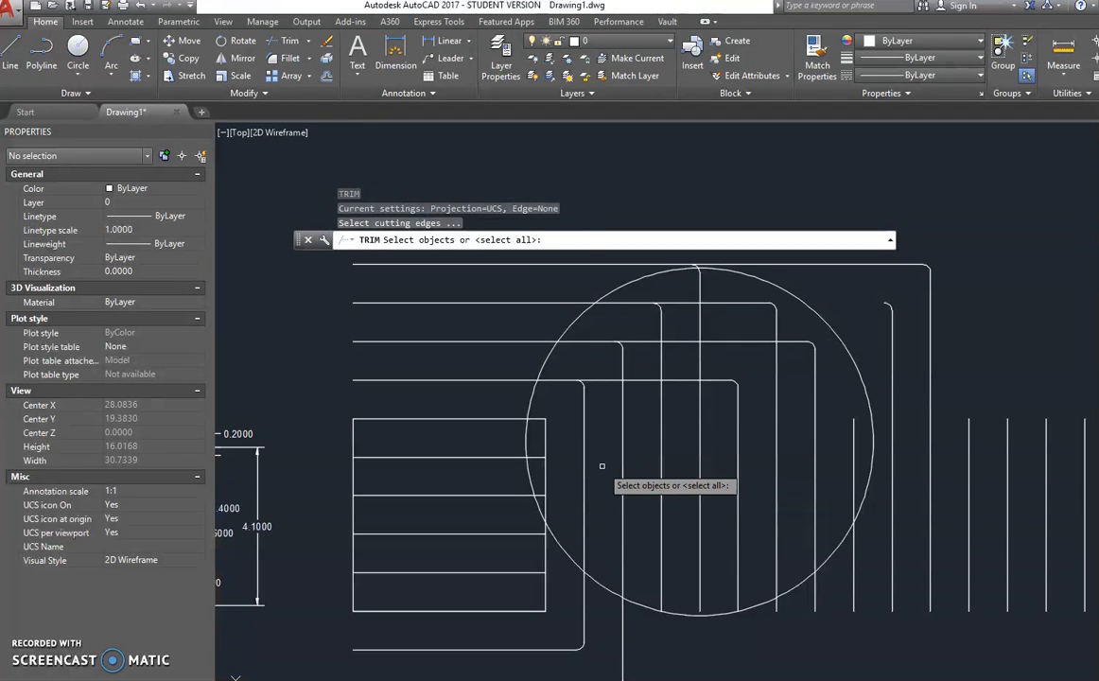
key(Return)
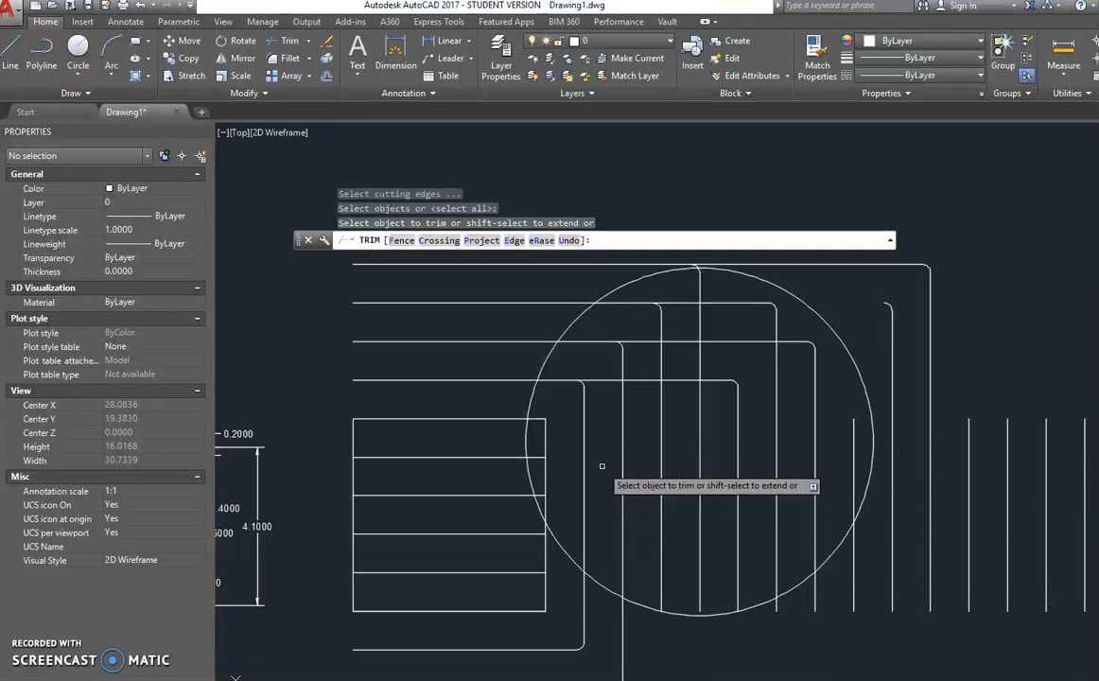
click(572, 466)
click(553, 380)
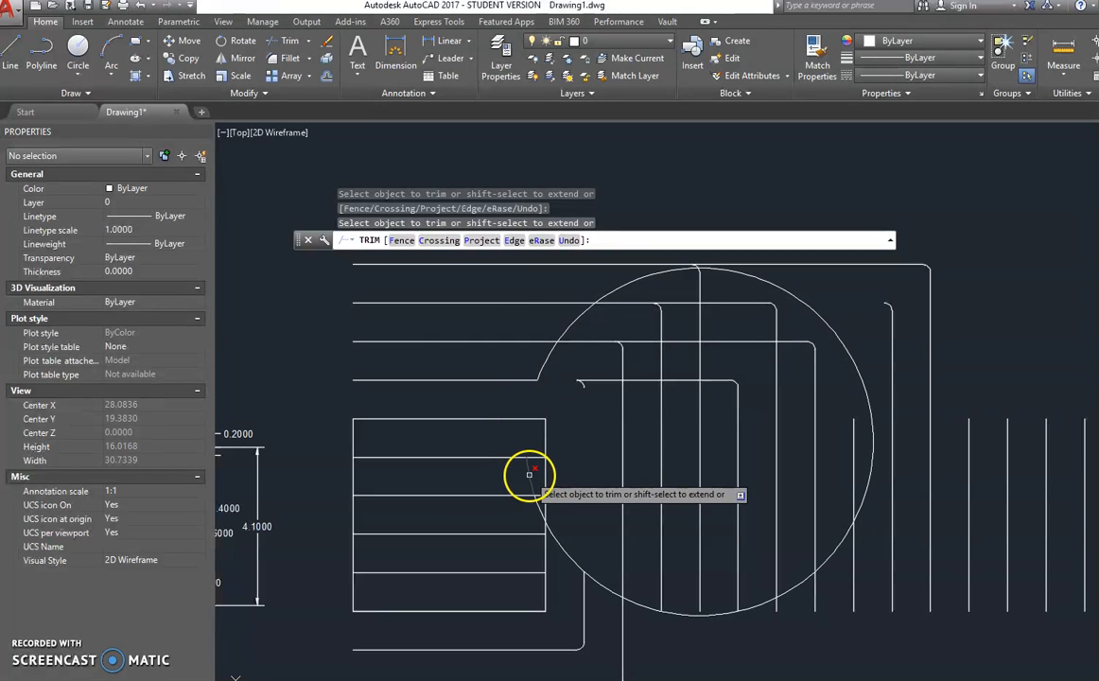
Trim batches of line and arc segments in the circle's upper half using crossing selections
click(537, 511)
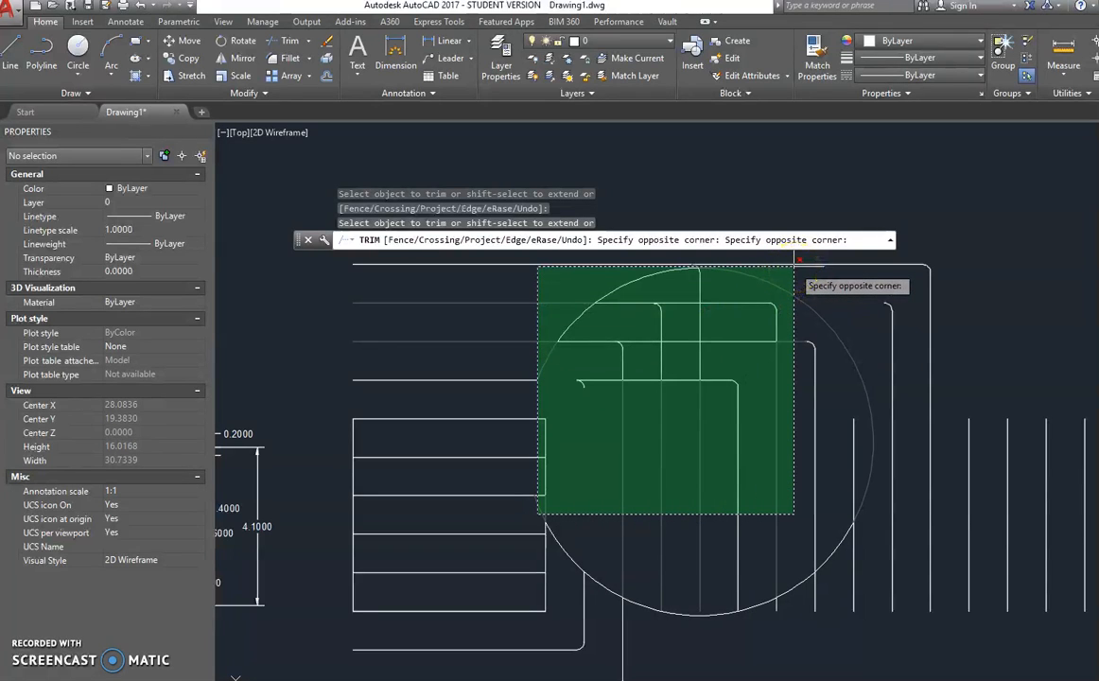
click(809, 258)
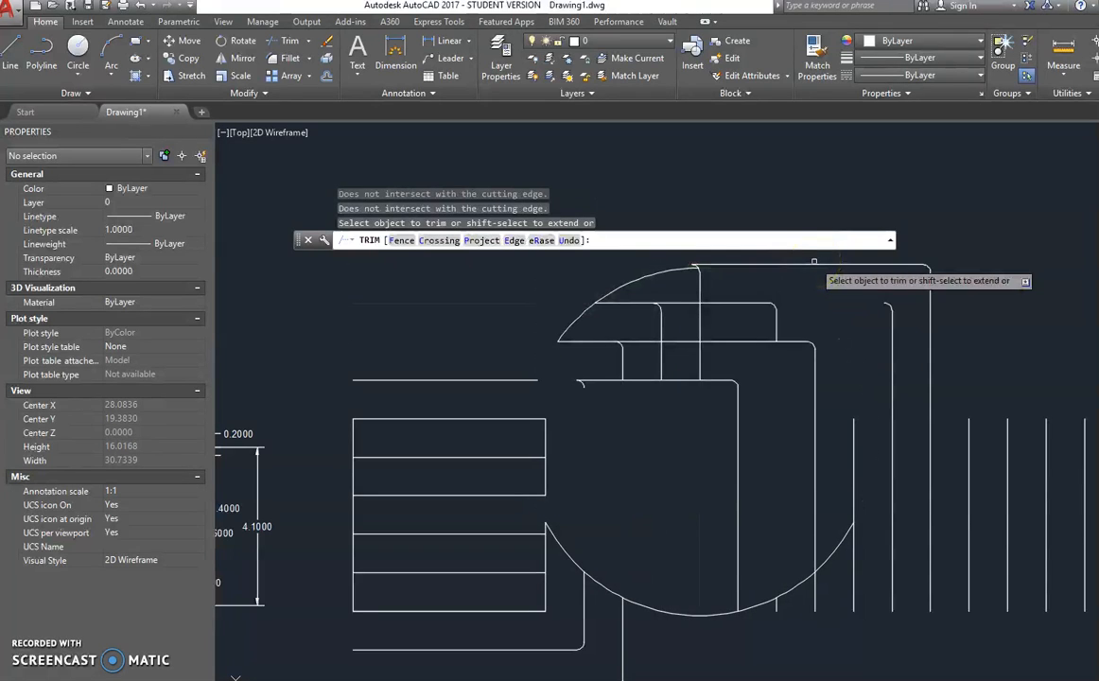
click(809, 289)
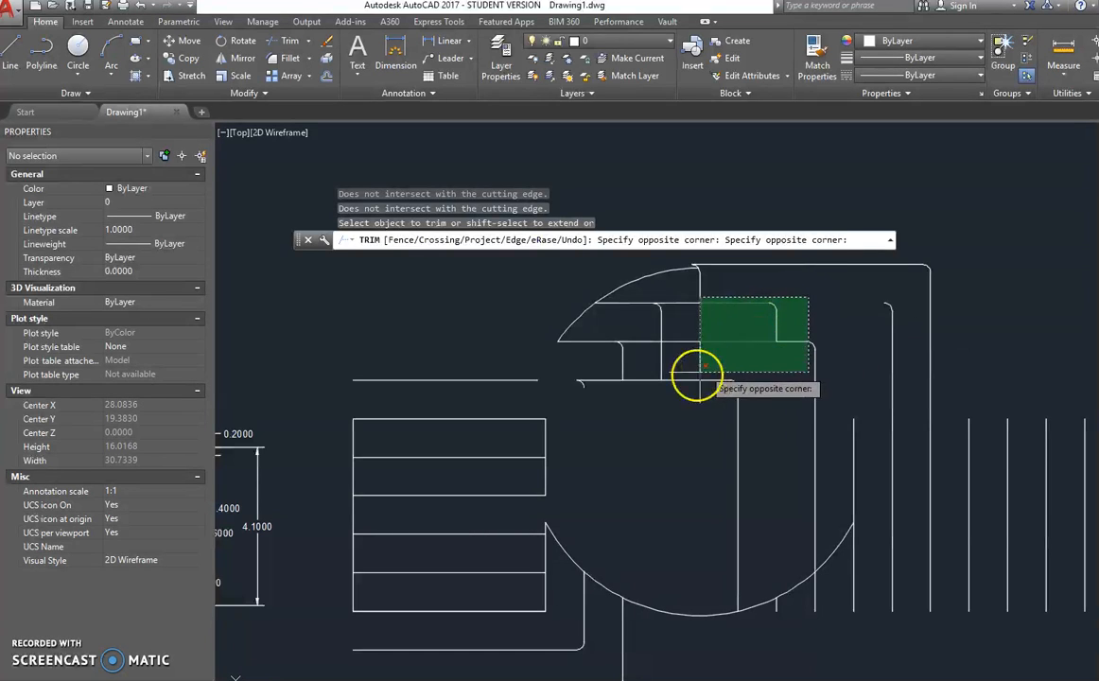
click(640, 408)
click(679, 441)
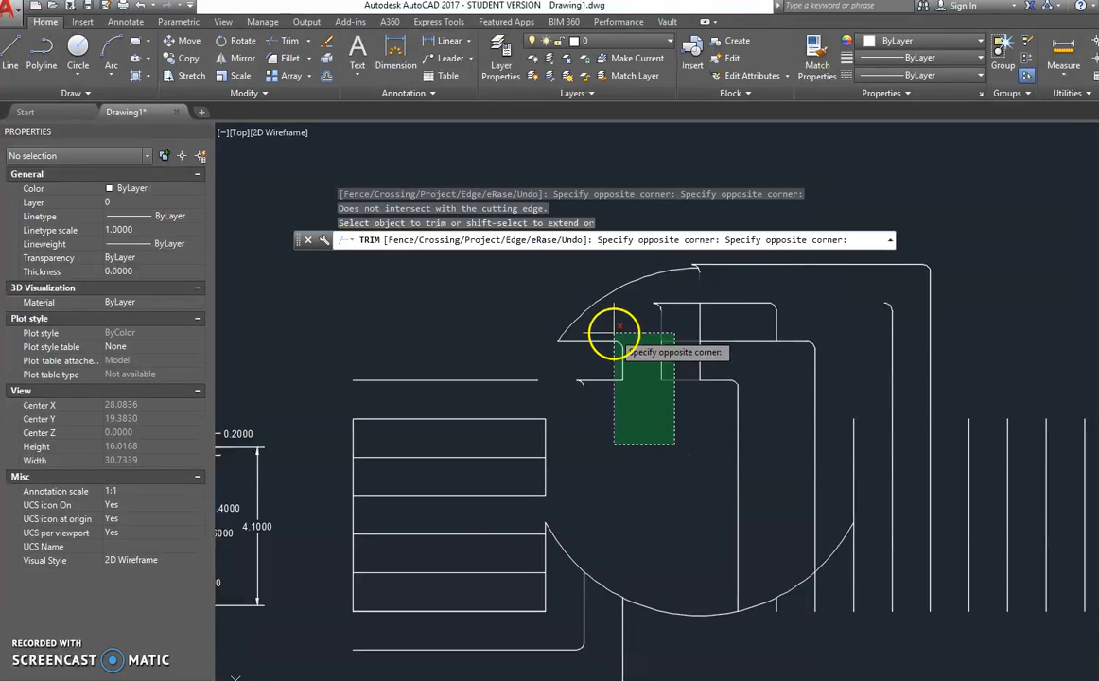
click(646, 327)
Trim the seventh vertical line inside the circle, the circle's lower right arc, and the square's right edge between its upper two interior lines
click(676, 412)
click(759, 480)
click(688, 479)
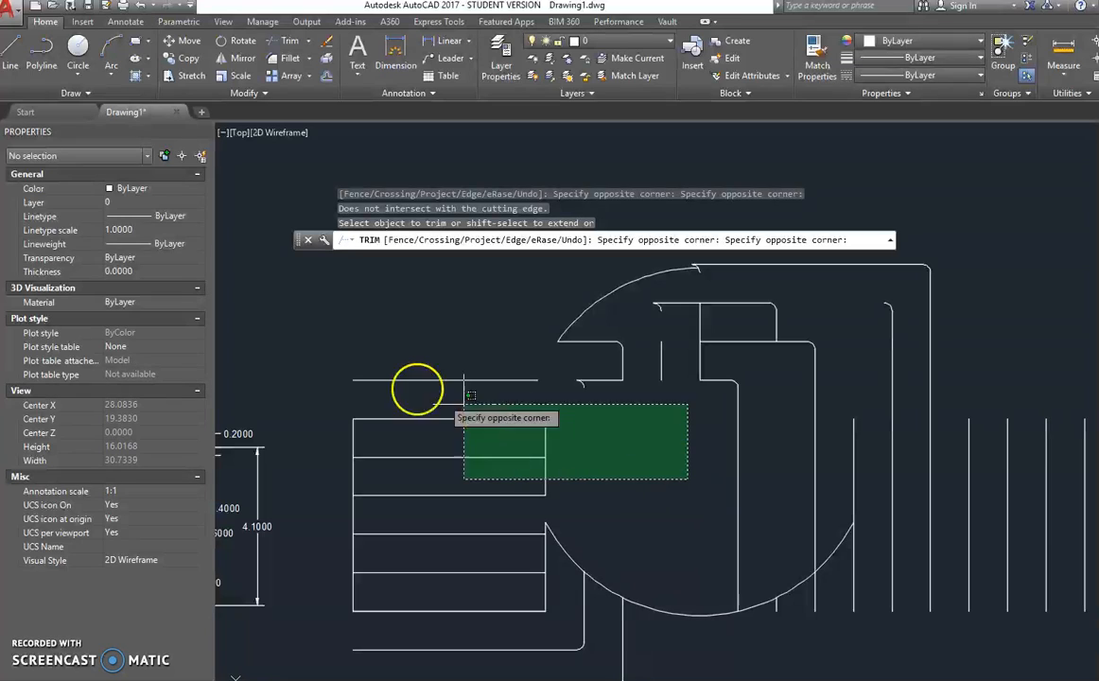
click(416, 388)
click(627, 499)
click(845, 595)
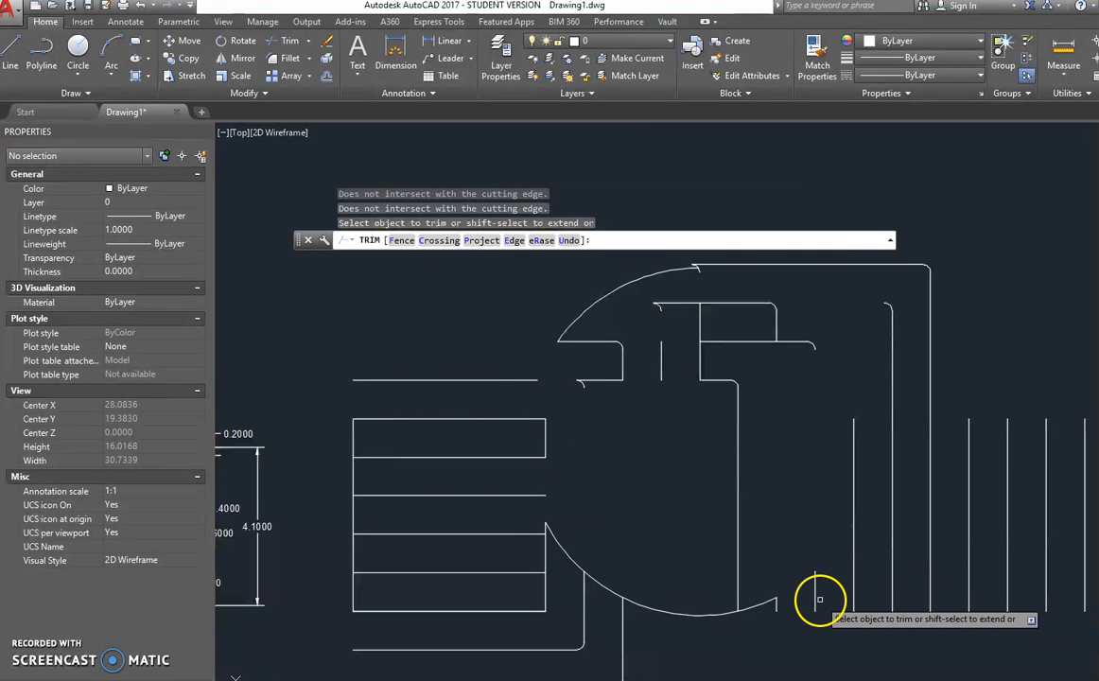
Try to trim the leftover vertical stub below the circle, and trim the square's right edge between its lower two interior lines
click(817, 596)
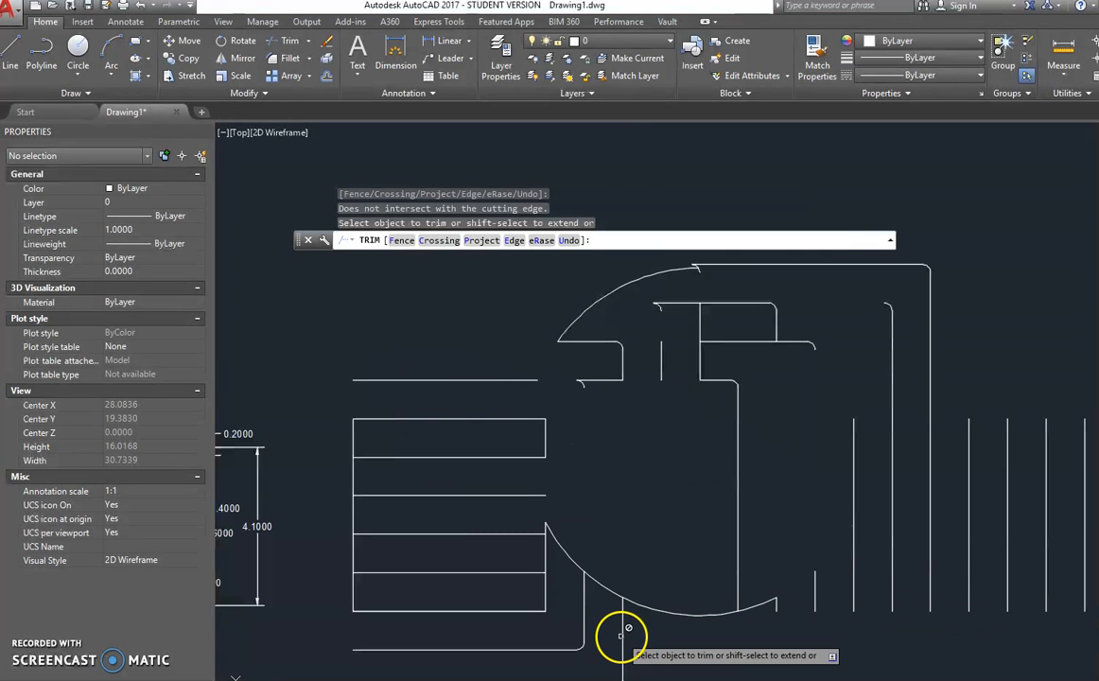
click(551, 569)
click(541, 554)
click(535, 528)
click(545, 529)
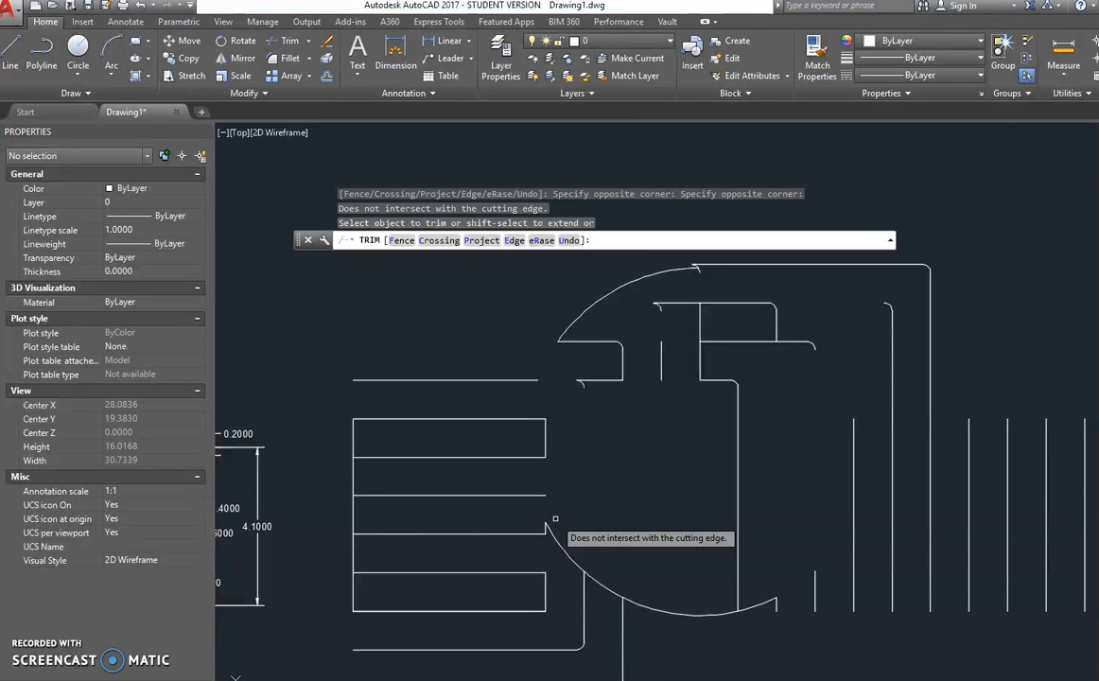
Within Trim, extend the square's second interior line from the top rightward to the eleventh vertical line and the eighth vertical line up to the topmost horizontal
shift+click(535, 494)
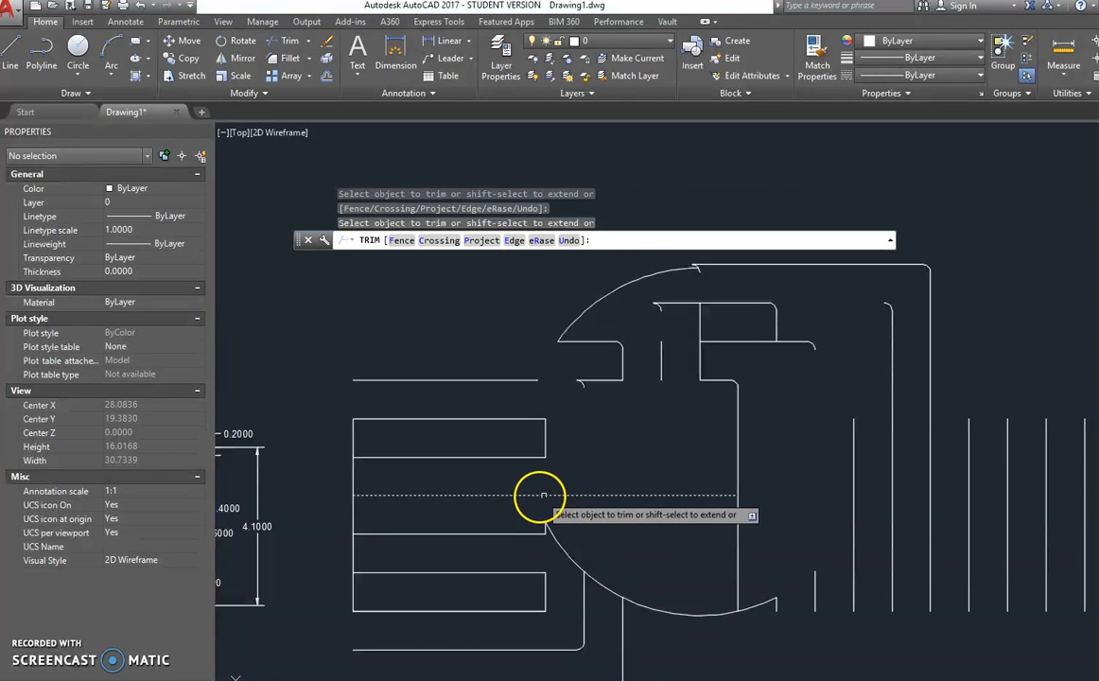
shift+click(683, 496)
shift+click(798, 492)
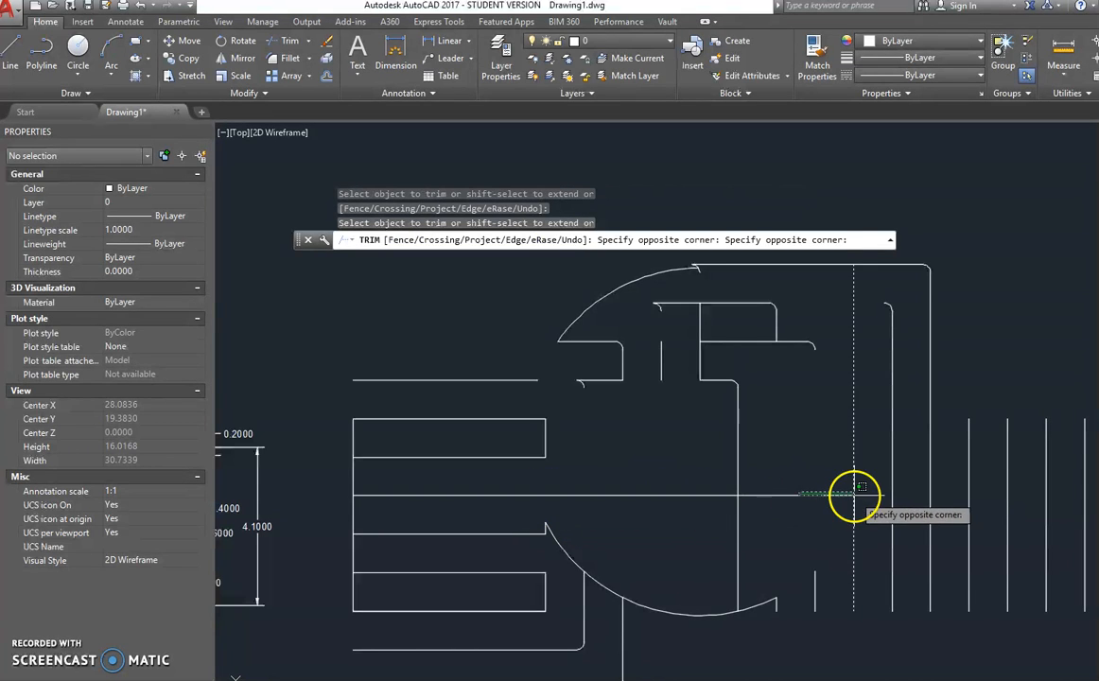
shift+click(829, 503)
shift+click(884, 491)
shift+click(900, 496)
shift+click(854, 456)
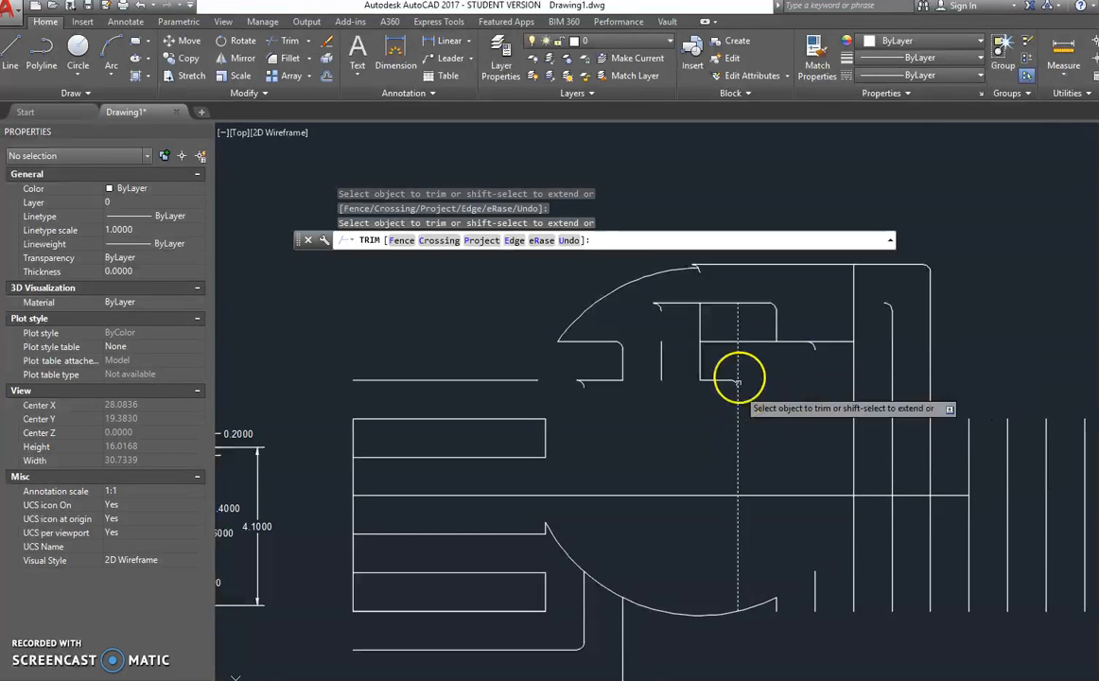
Extend the fifth vertical line up to the topmost horizontal line and end the Trim command
shift+click(737, 351)
shift+click(743, 341)
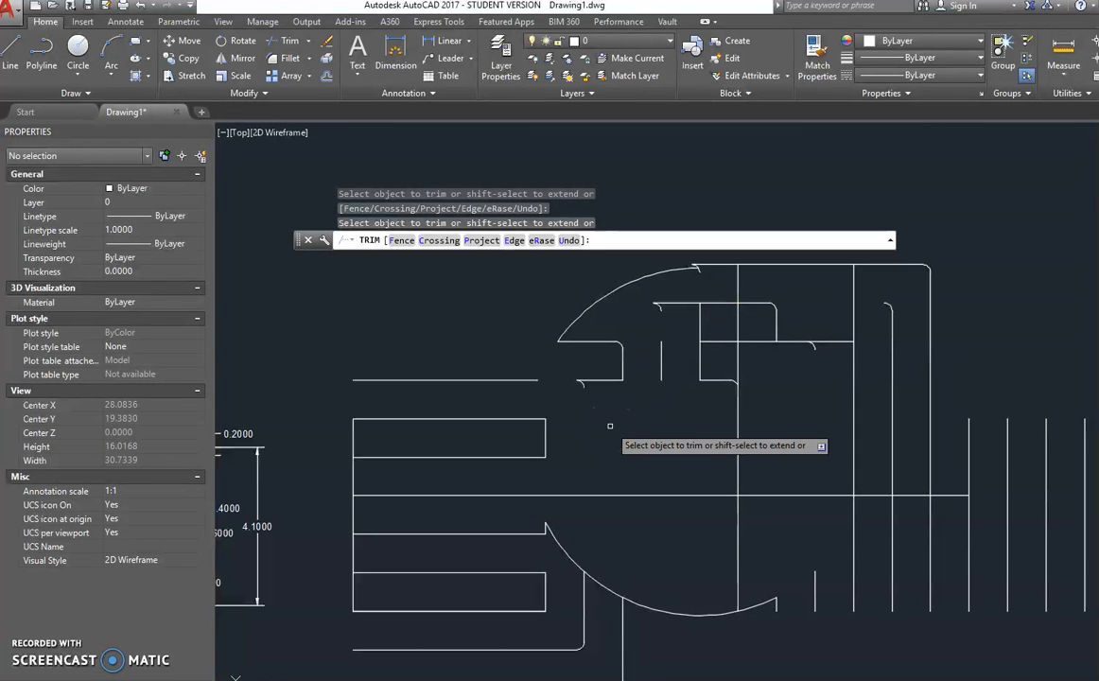
scroll(610, 426, down, 4)
scroll(615, 397, up, 2)
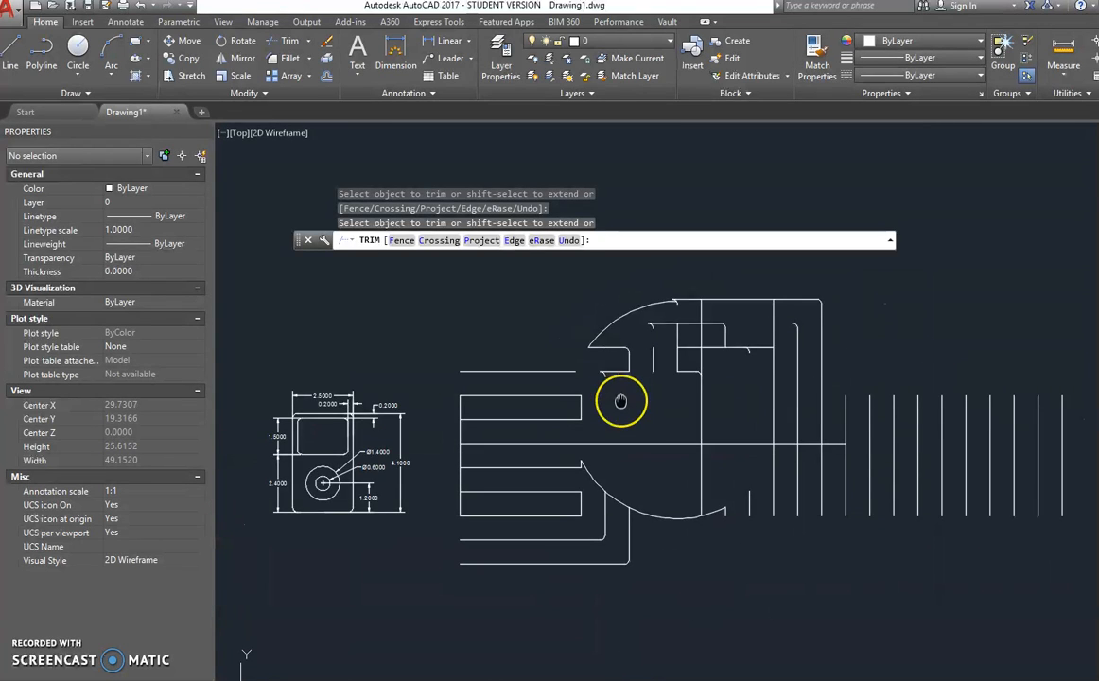
key(Escape)
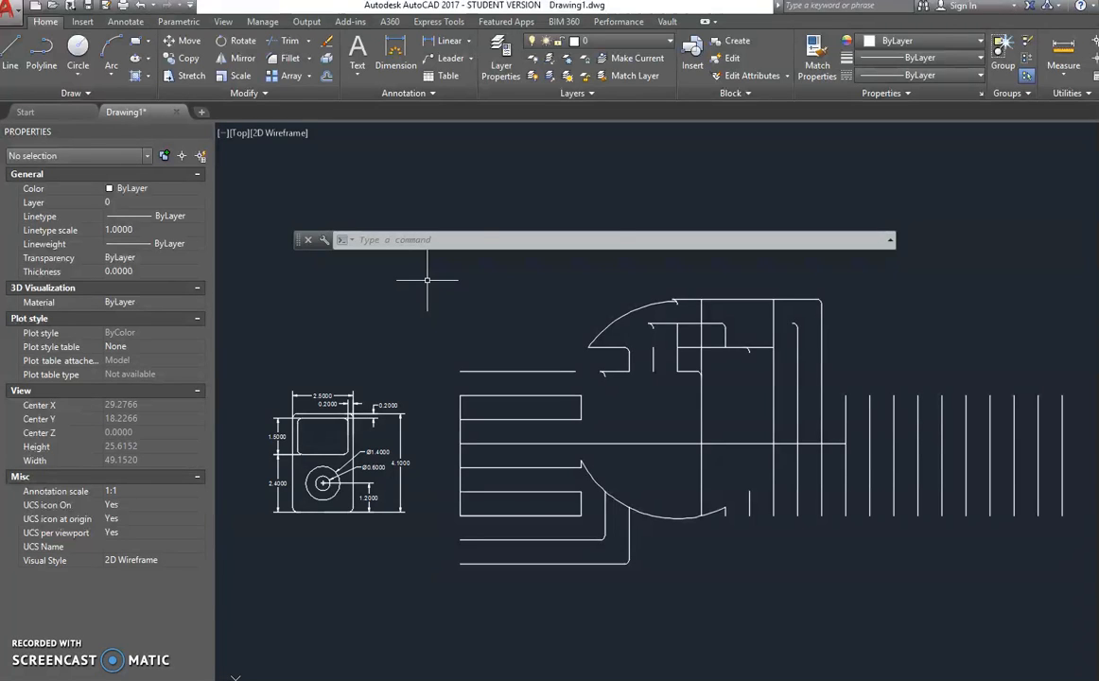
Erase all the practice geometry to the right of the dimensioned music-player drawing
click(387, 254)
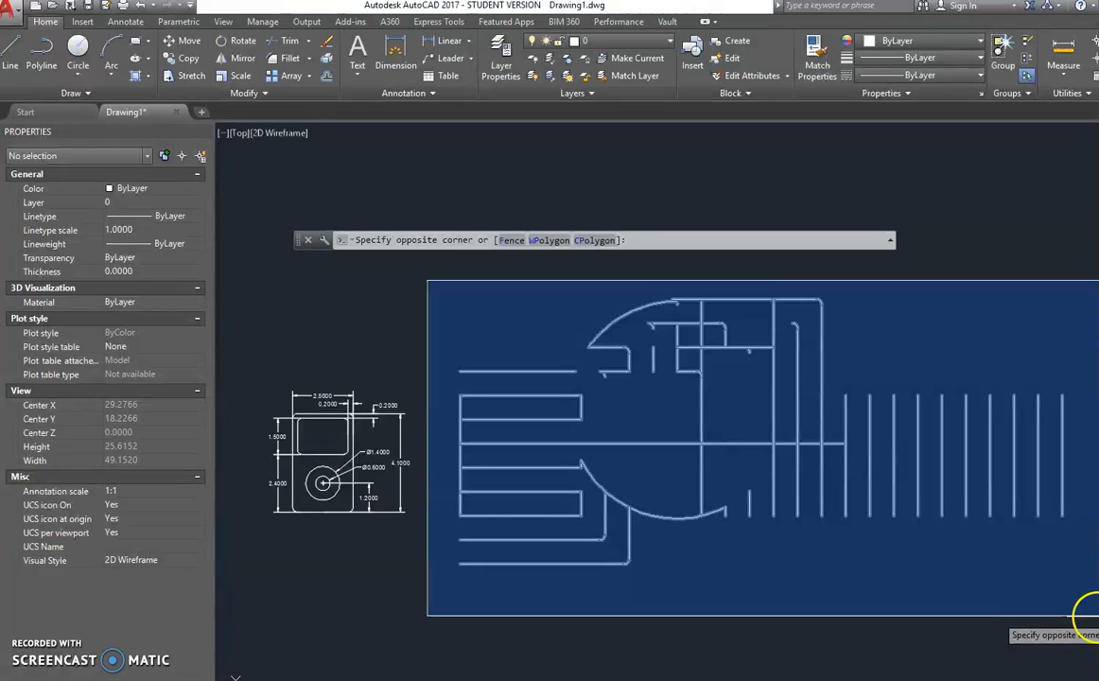
click(1088, 620)
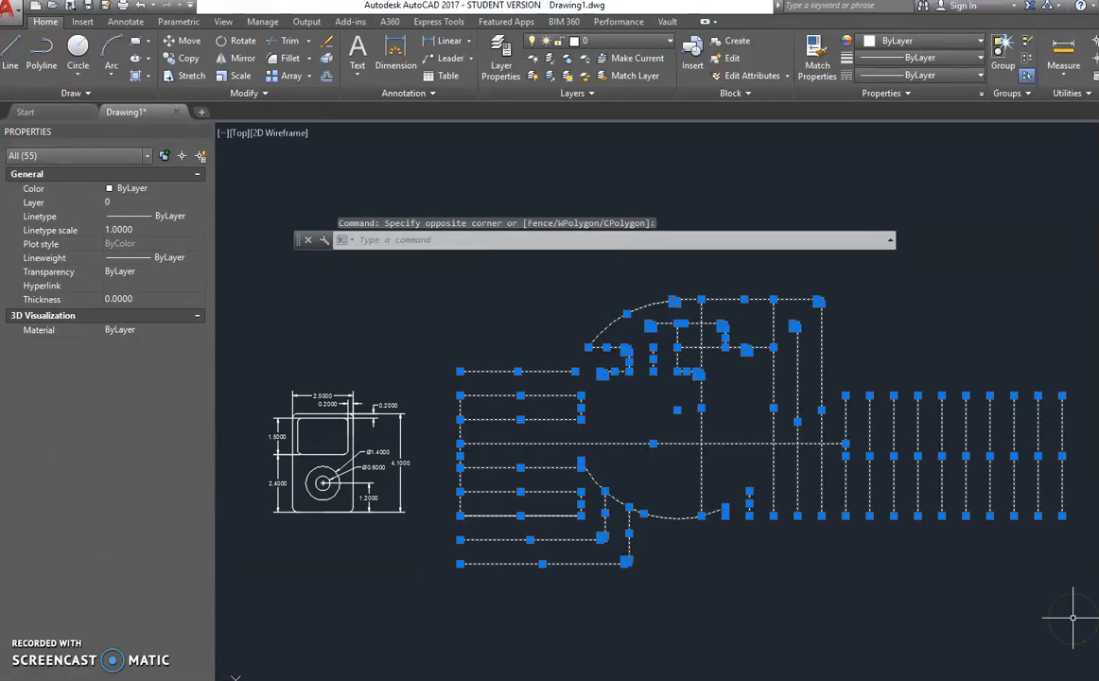
key(Delete)
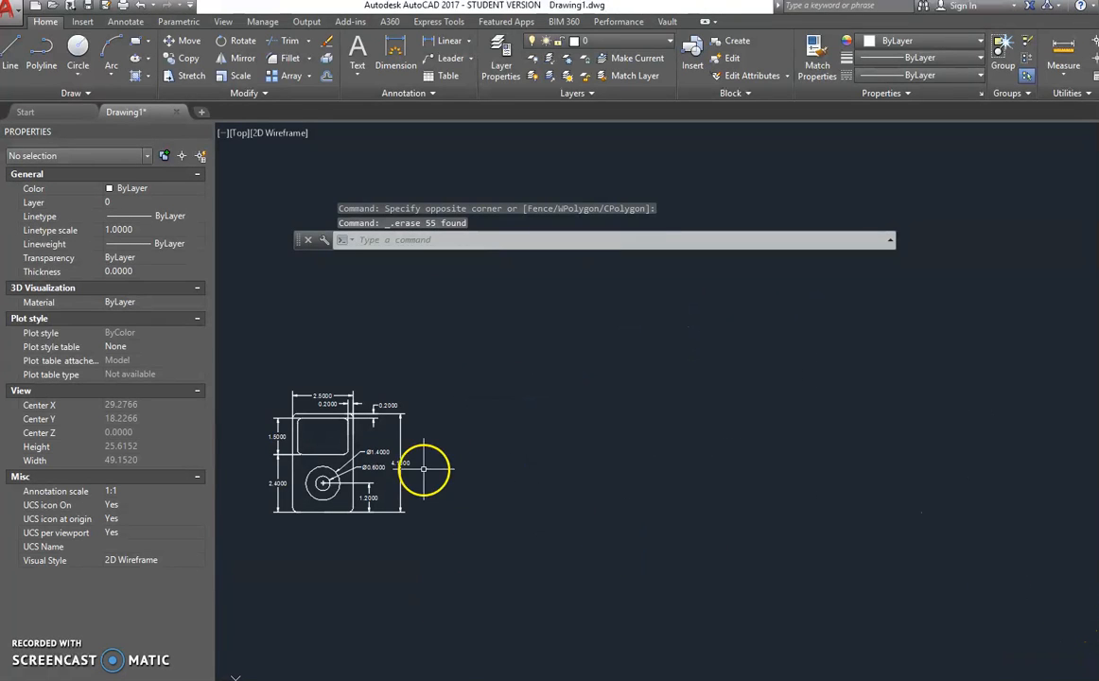
scroll(422, 466, up, 2)
middle_drag(421, 467, 613, 468)
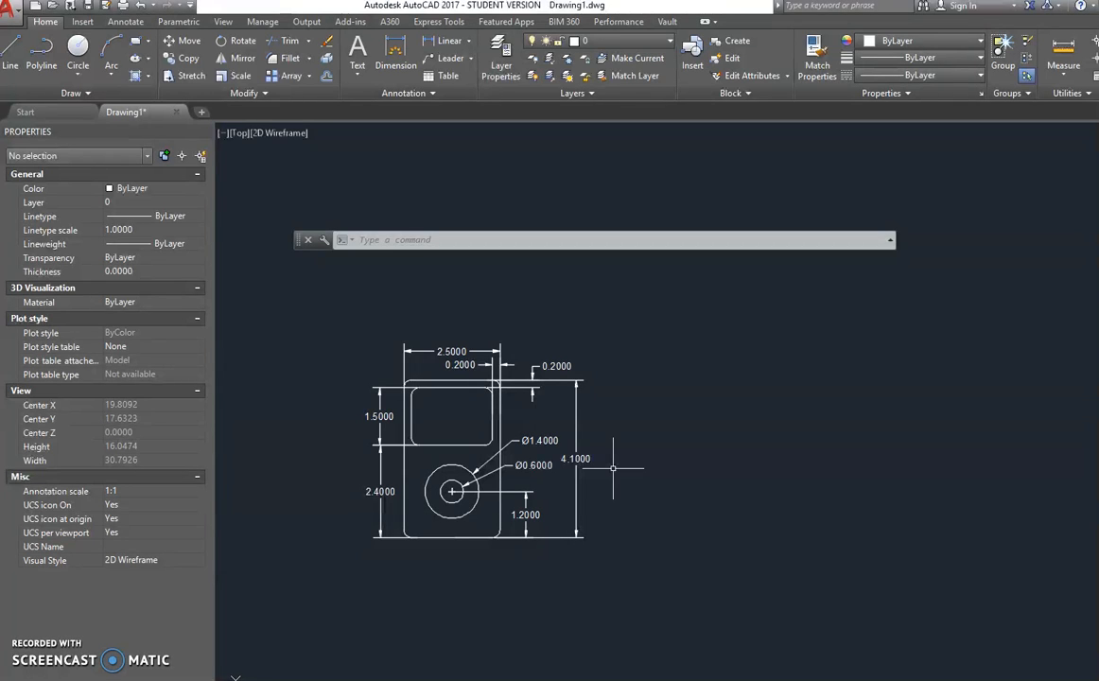
click(133, 545)
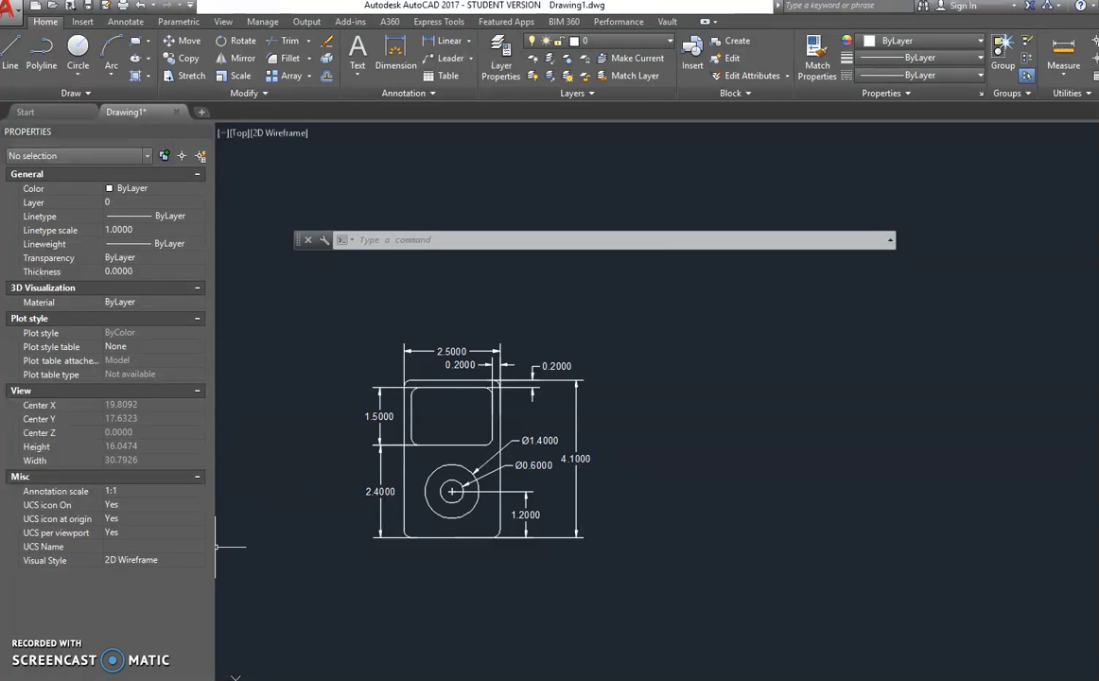